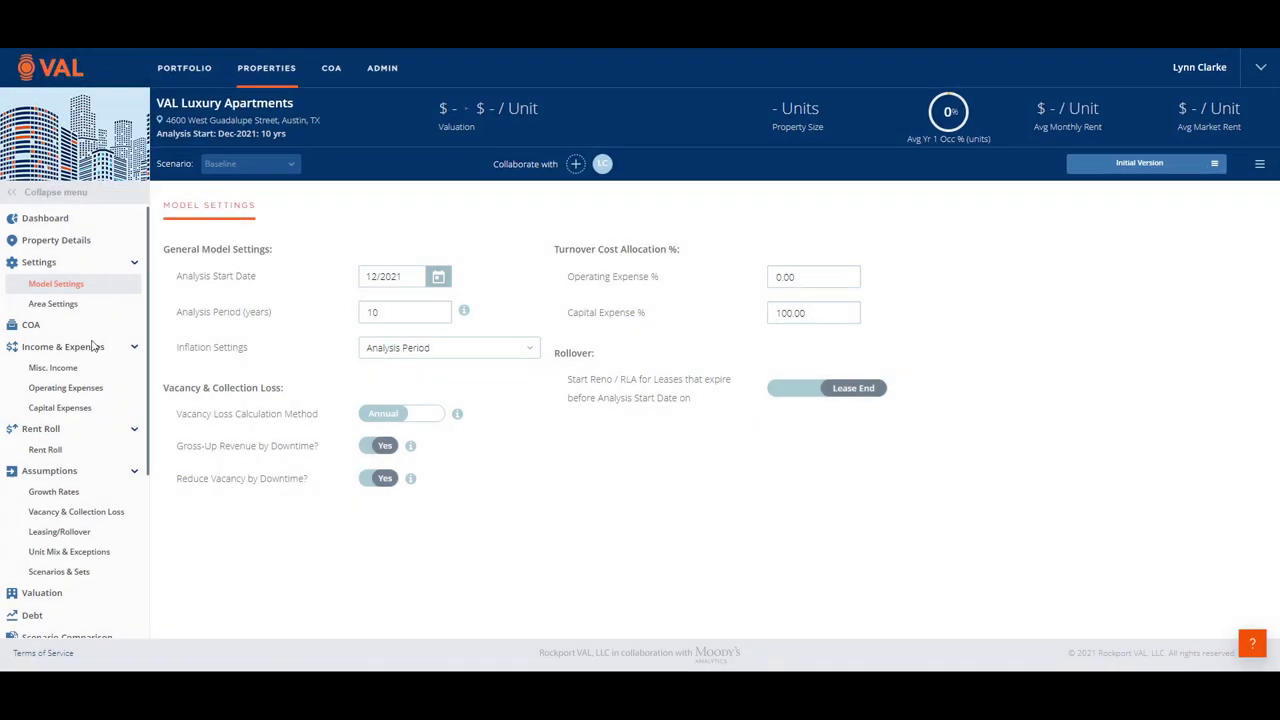
- In the model settings, set the analysis start date to 01/2023 and review the analysis period and capital expense turnover allocation
mouse_move(106, 206)
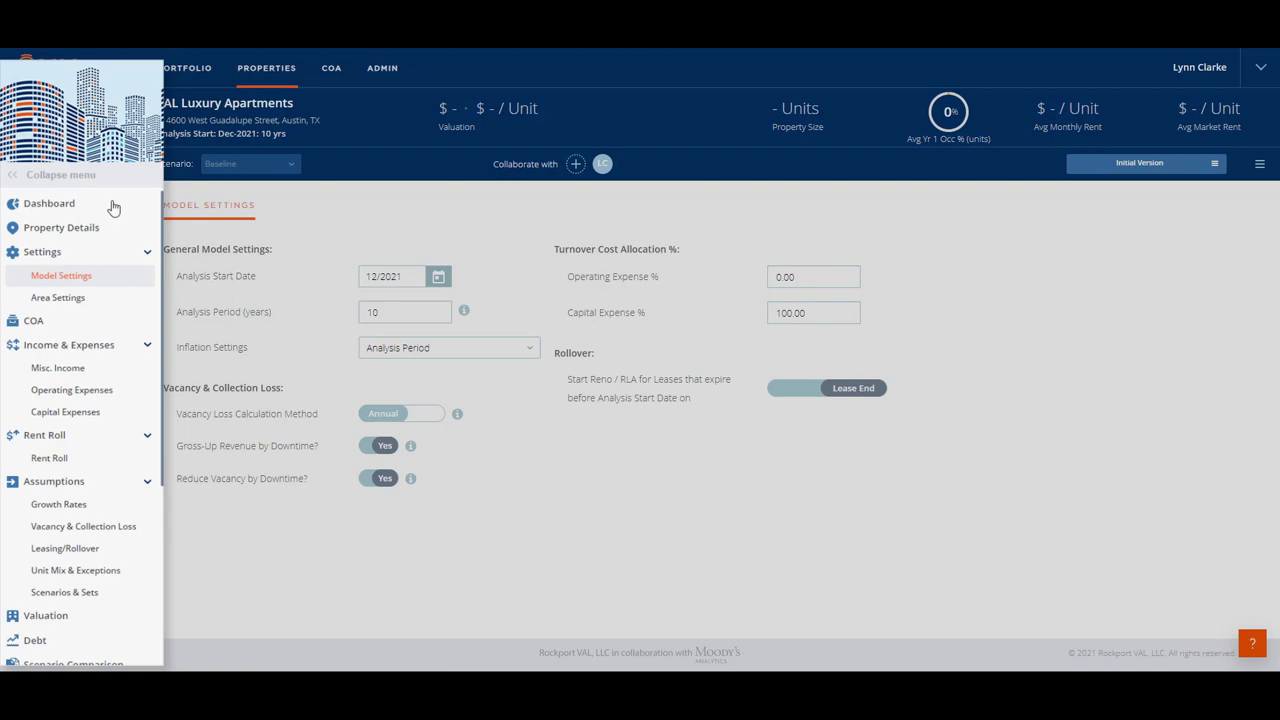
left_click(82, 282)
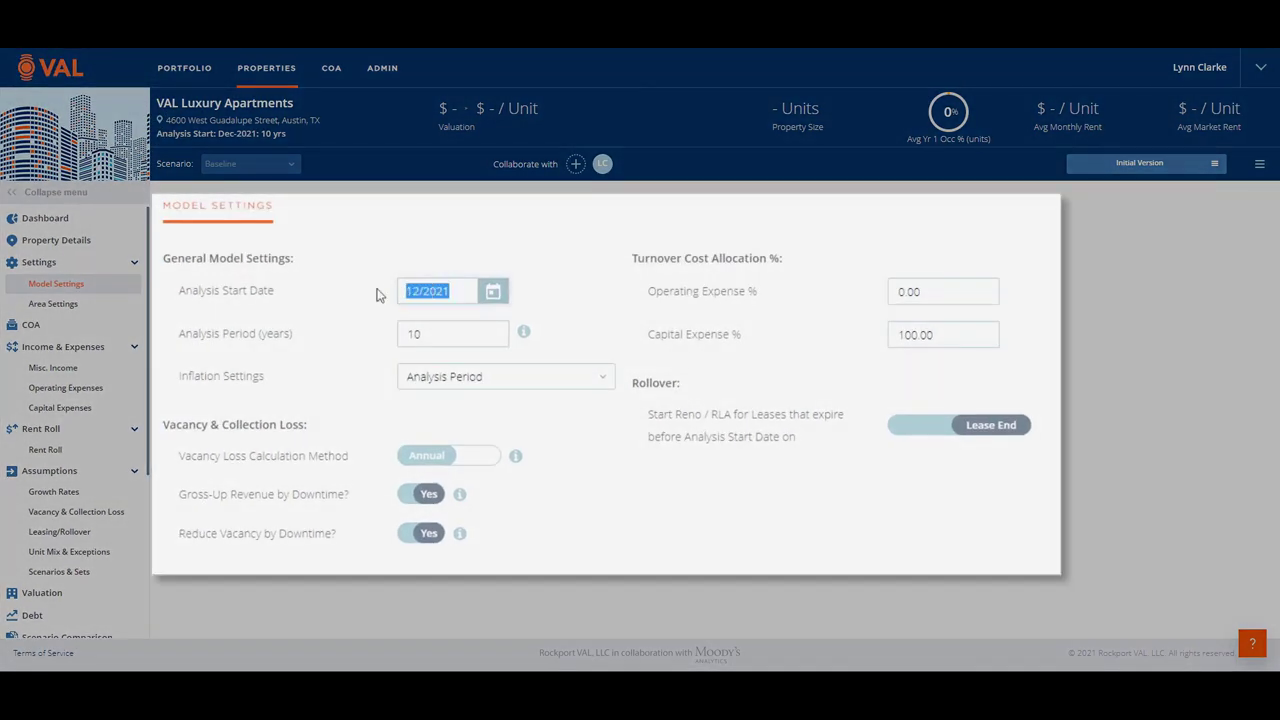
type("01/20")
double_click(418, 334)
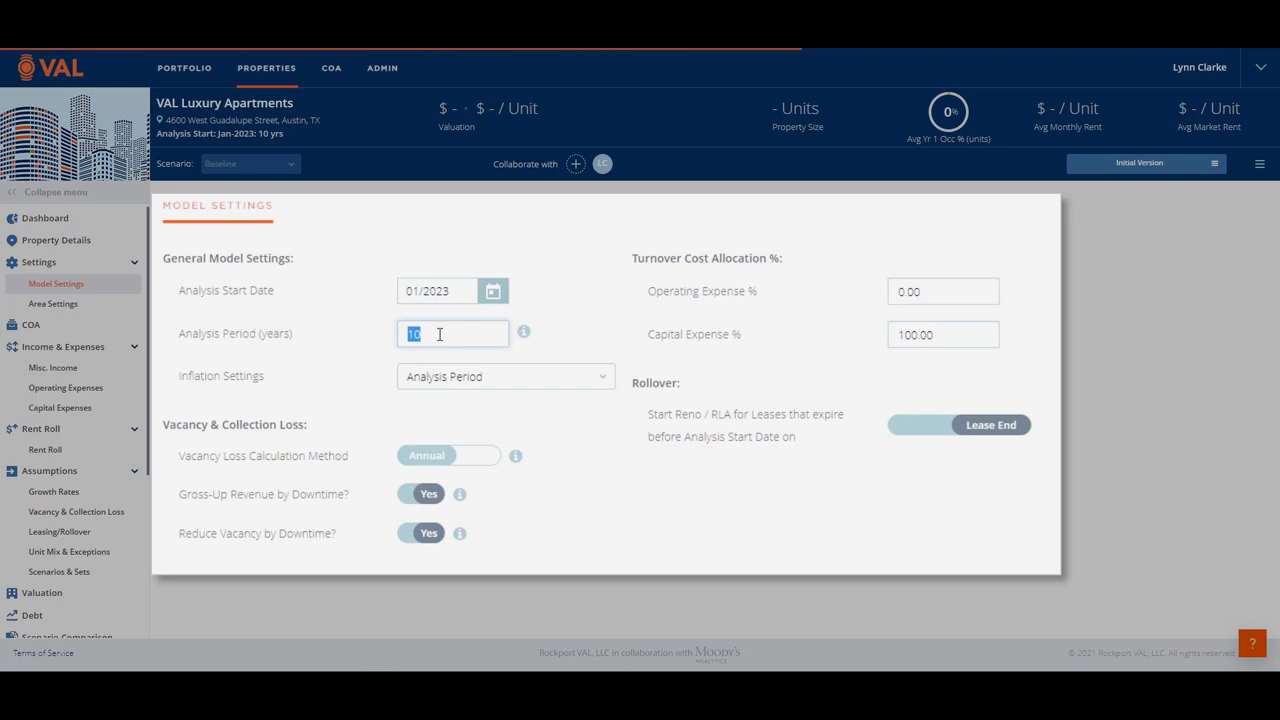
left_click(962, 331)
double_click(916, 339)
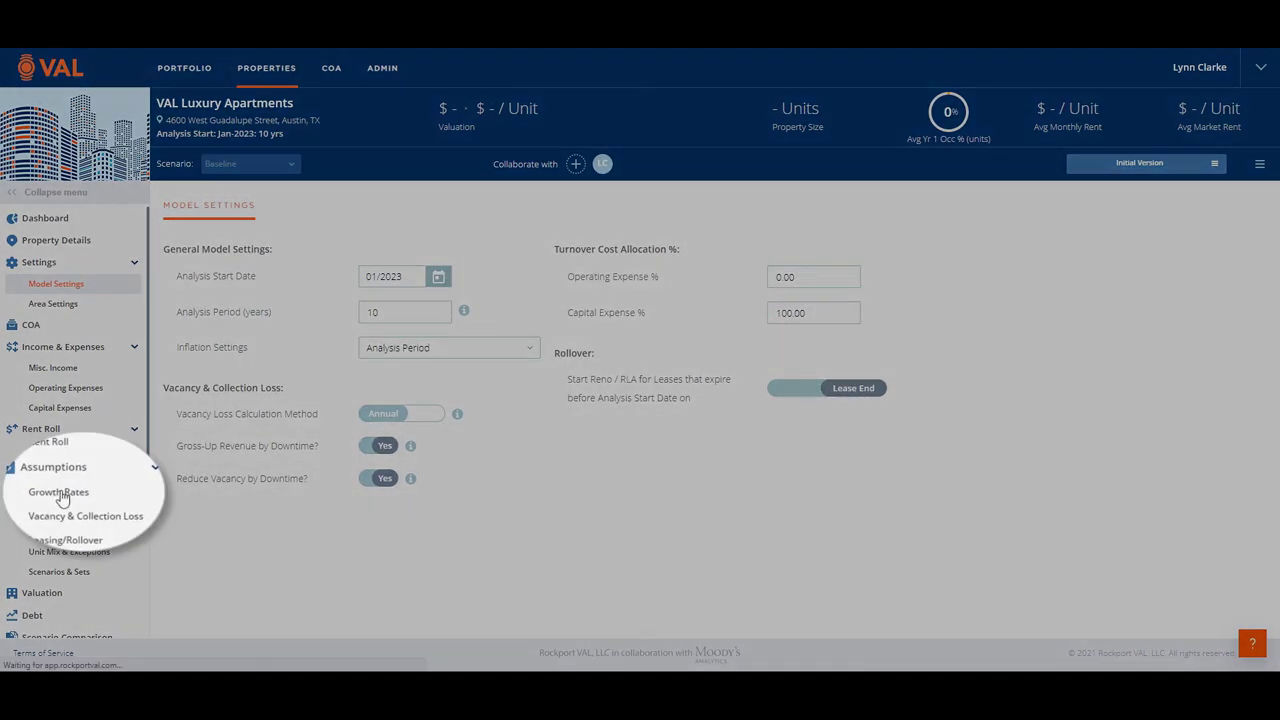
- In the growth rate assumptions, set the General Growth rate to 2.5%
left_click(54, 492)
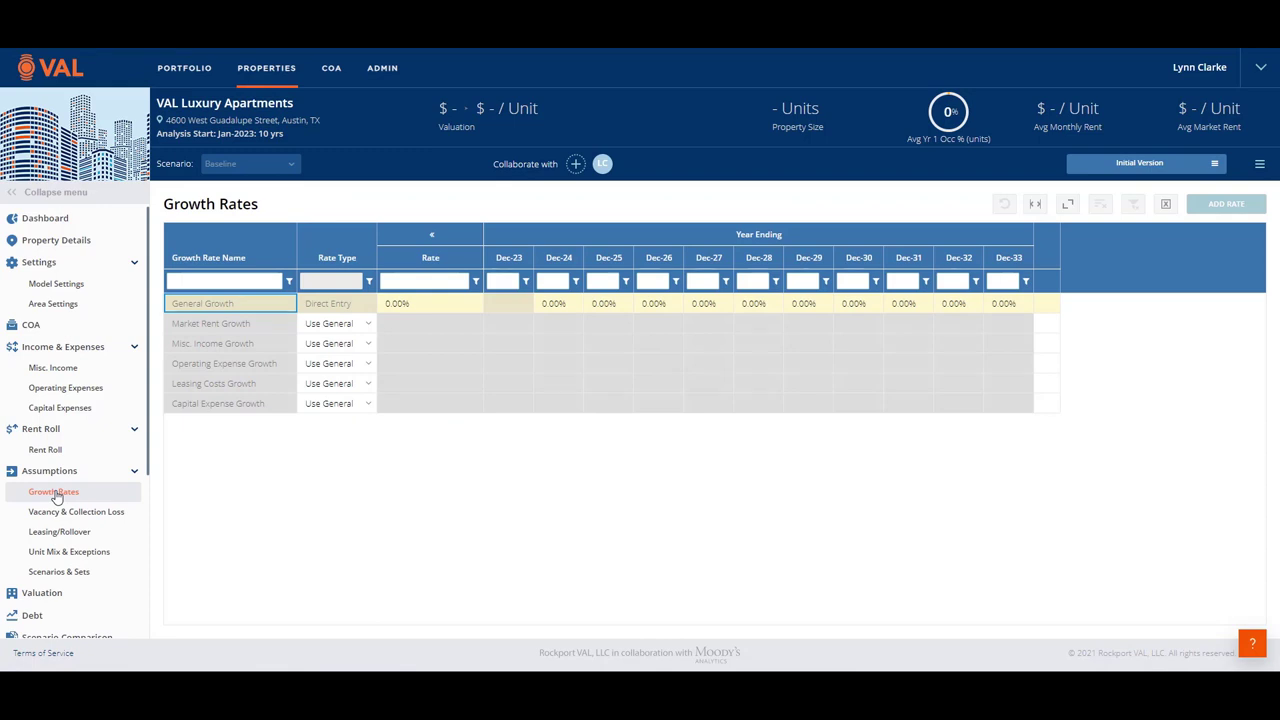
left_click(369, 325)
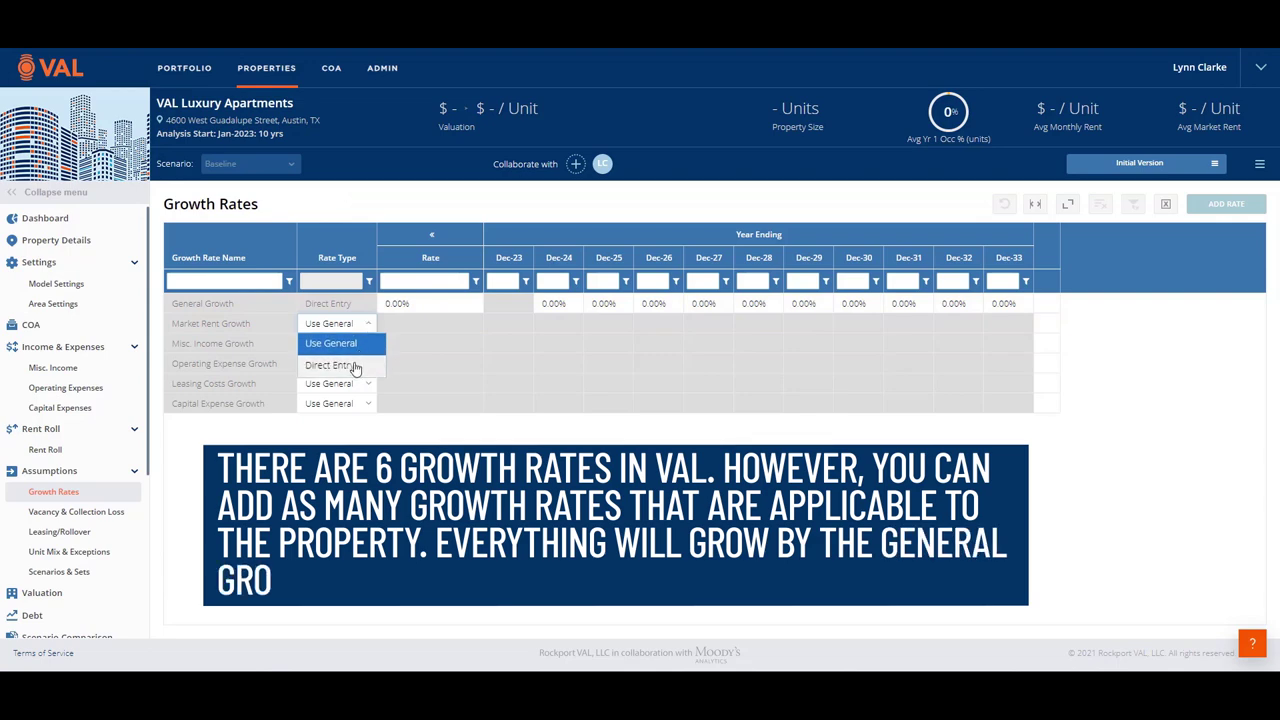
left_click(345, 343)
left_click(408, 305)
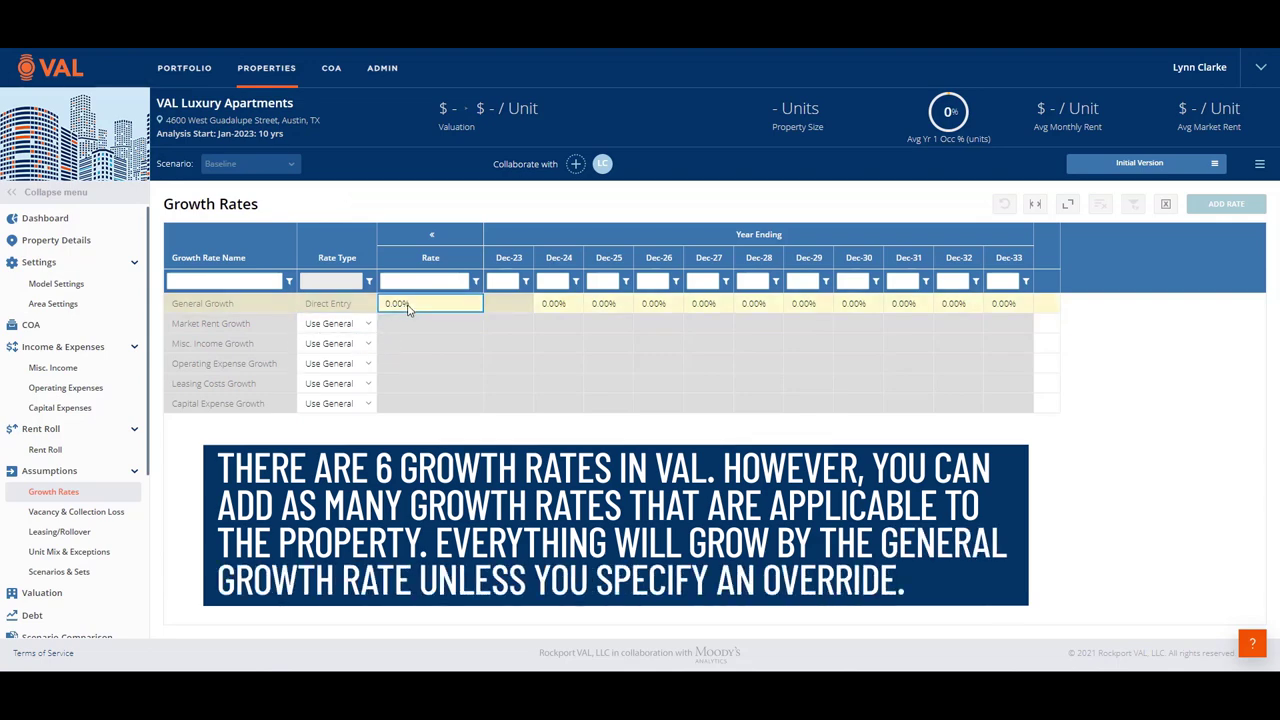
type("2")
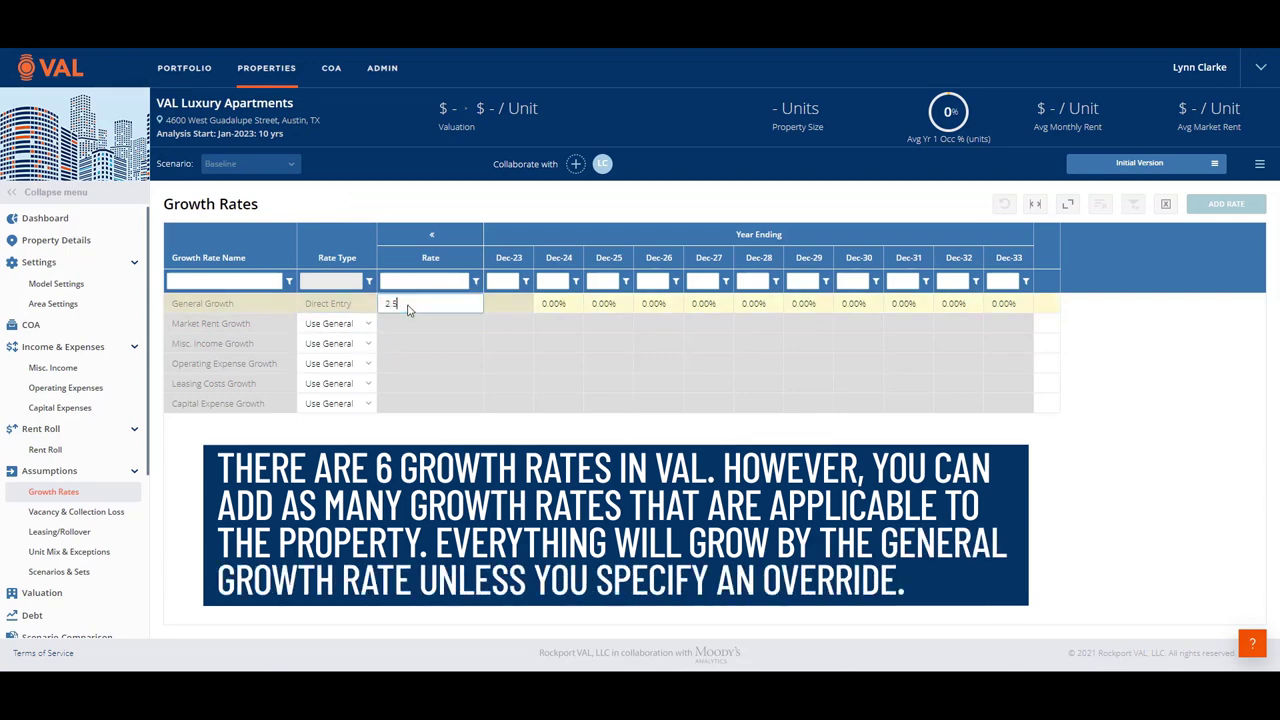
type(".5")
key("Return")
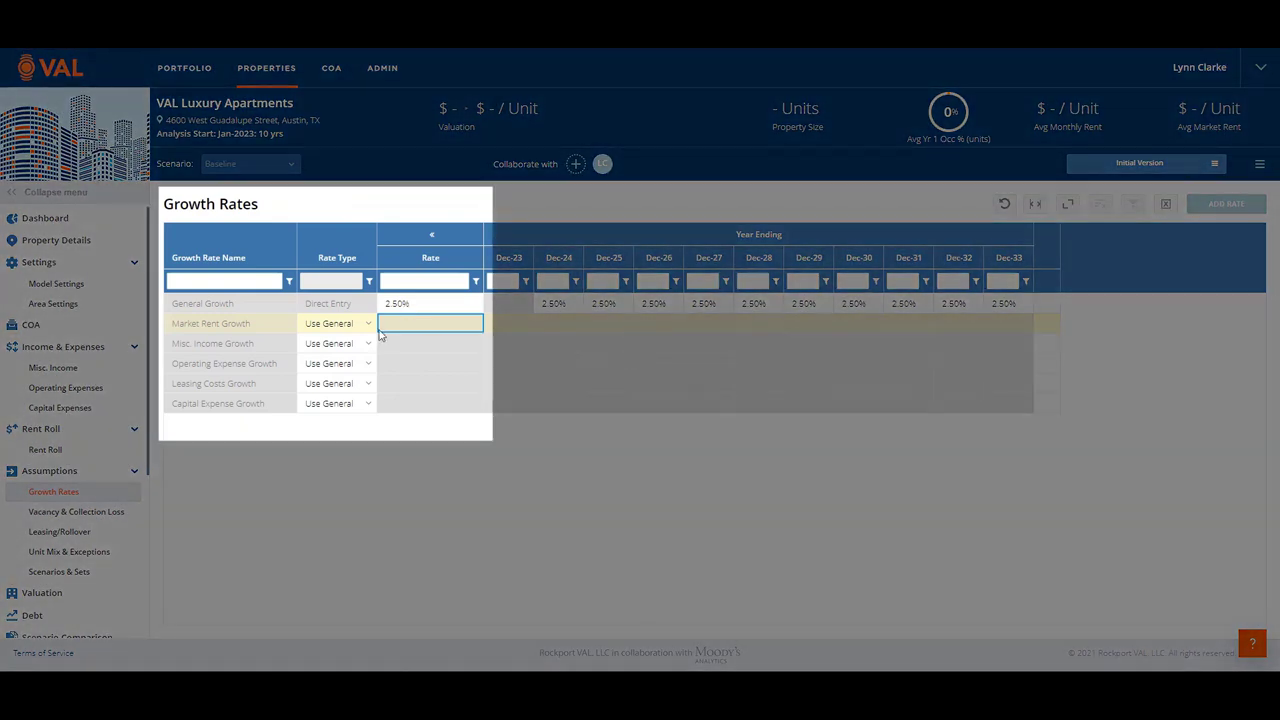
- Switch Market Rent Growth to Direct Entry and give it a 2% rate
left_click(367, 324)
left_click(338, 366)
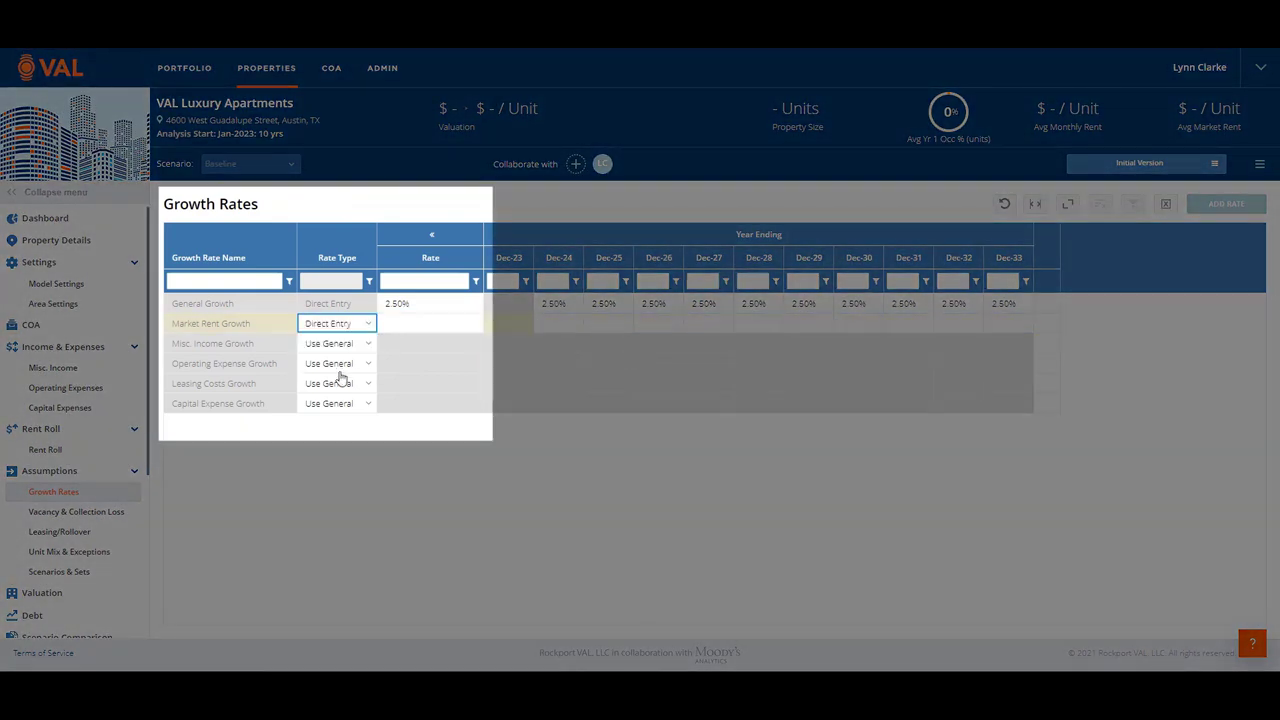
key("Tab")
type("2")
key("Return")
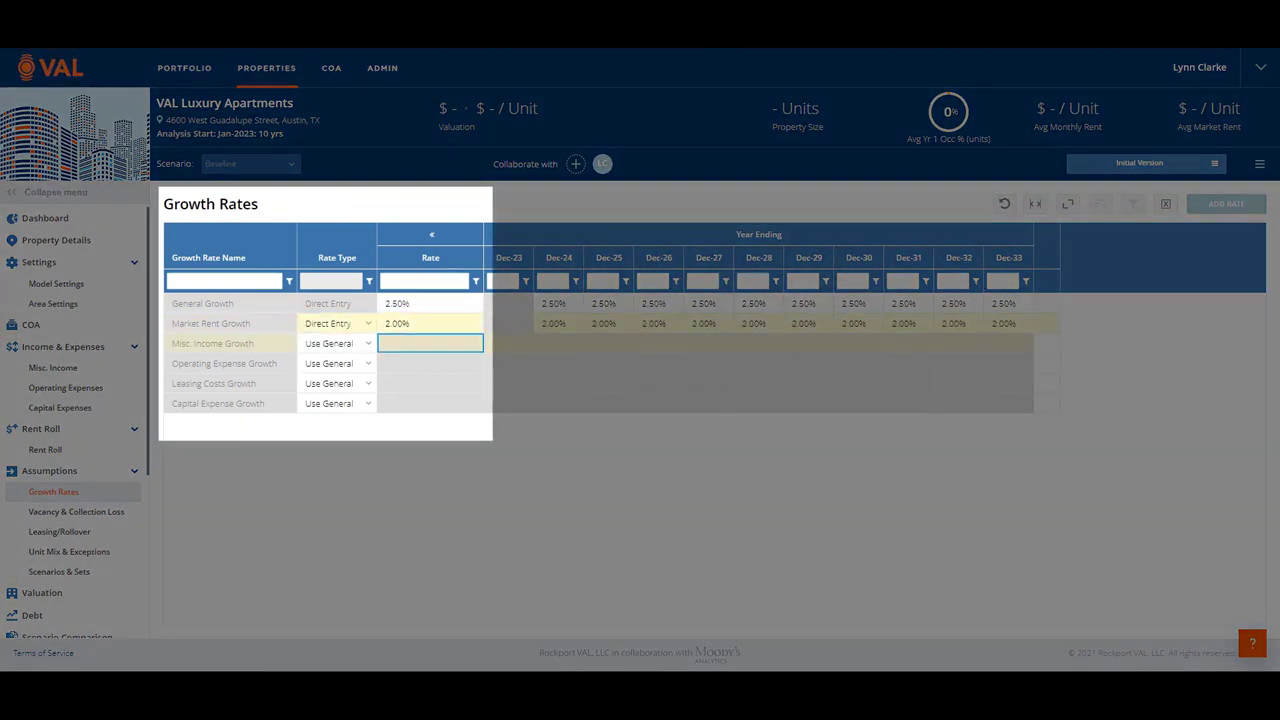
- Change Market Rent Growth to 3% for Dec-26 and copy that rate across the following years through Dec-33
left_click(659, 323)
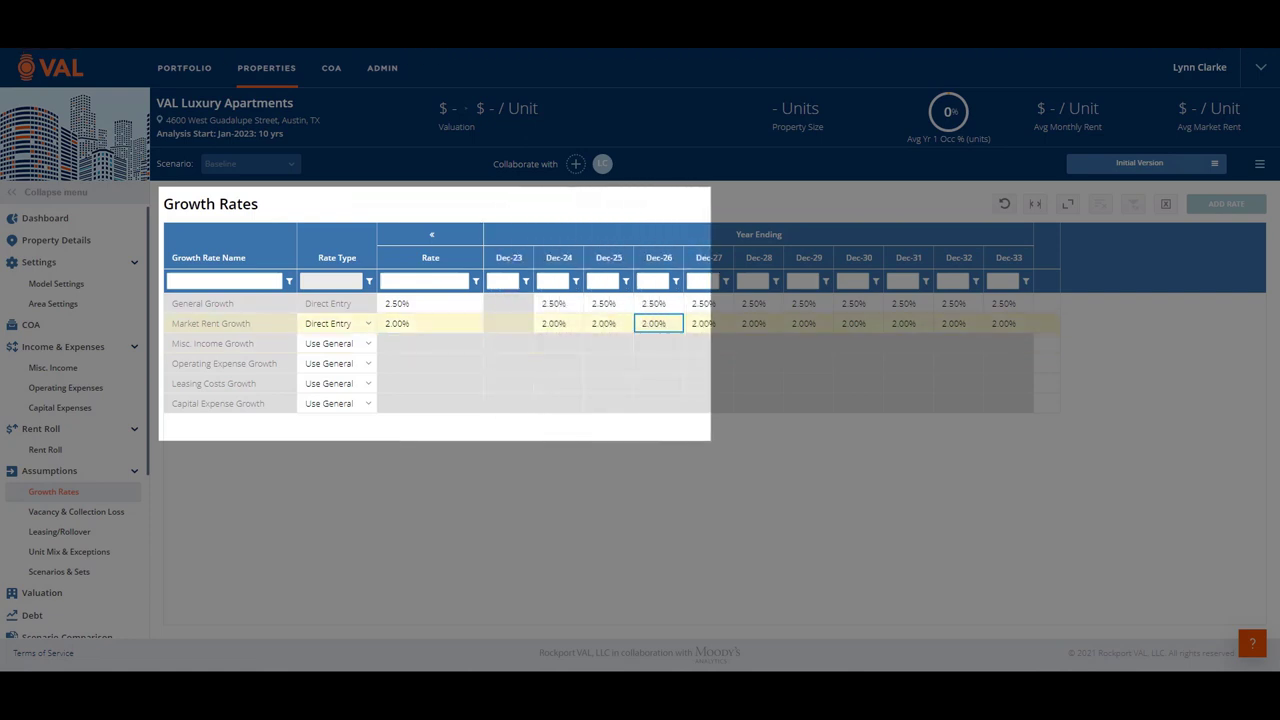
type("3")
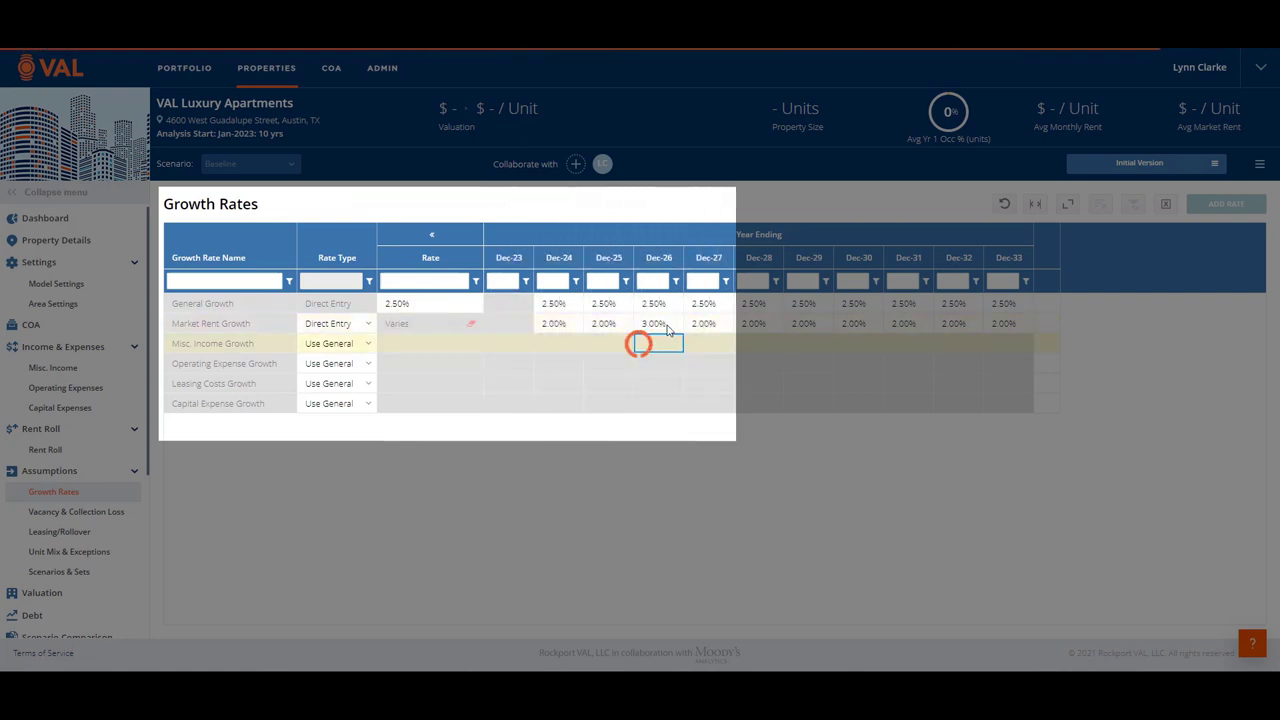
right_click(674, 332)
left_click(693, 337)
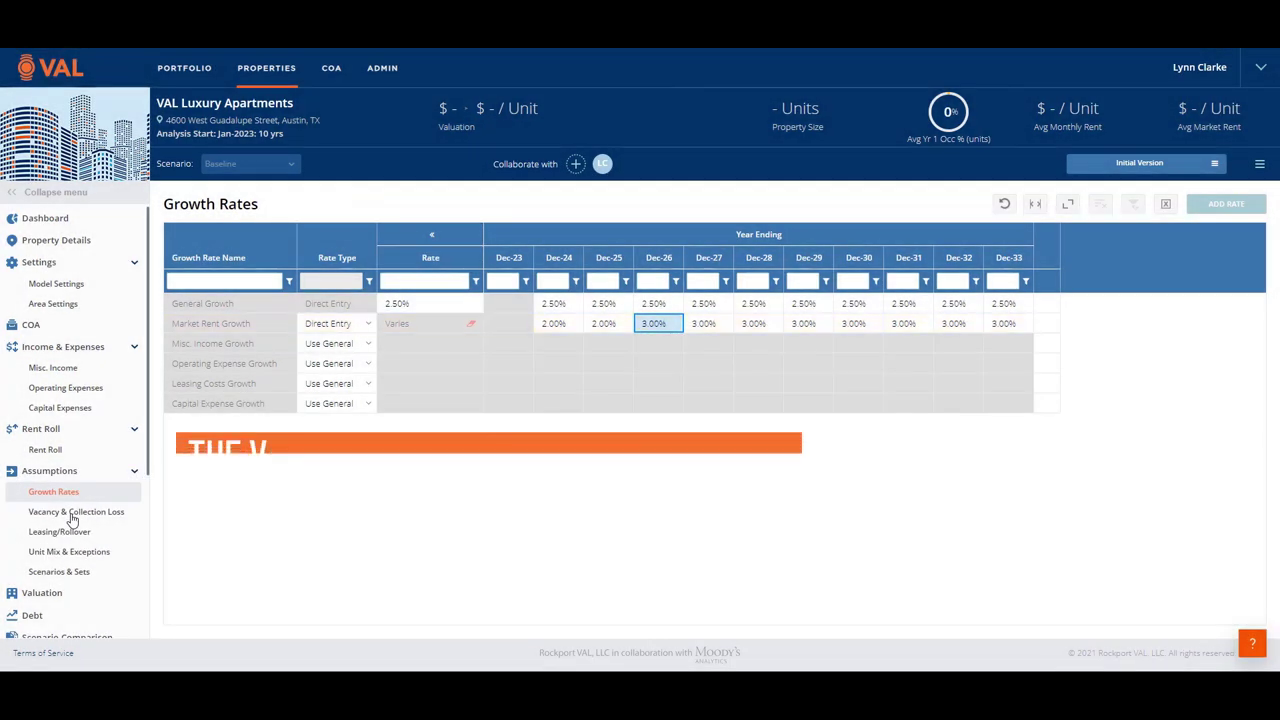
- In the Vacancy & Collection Loss assumptions, set the Vacancy Loss rate to 5% and the Collection Loss rate to 1%
left_click(72, 516)
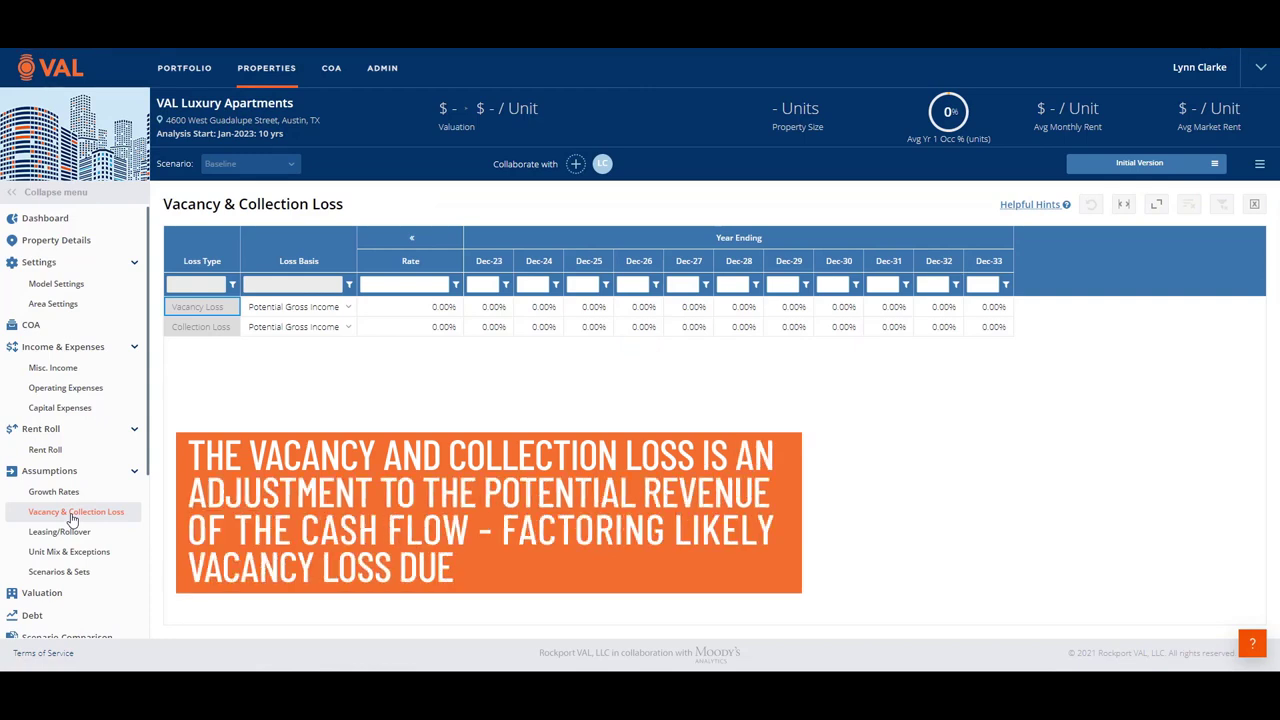
left_click(421, 316)
type("5")
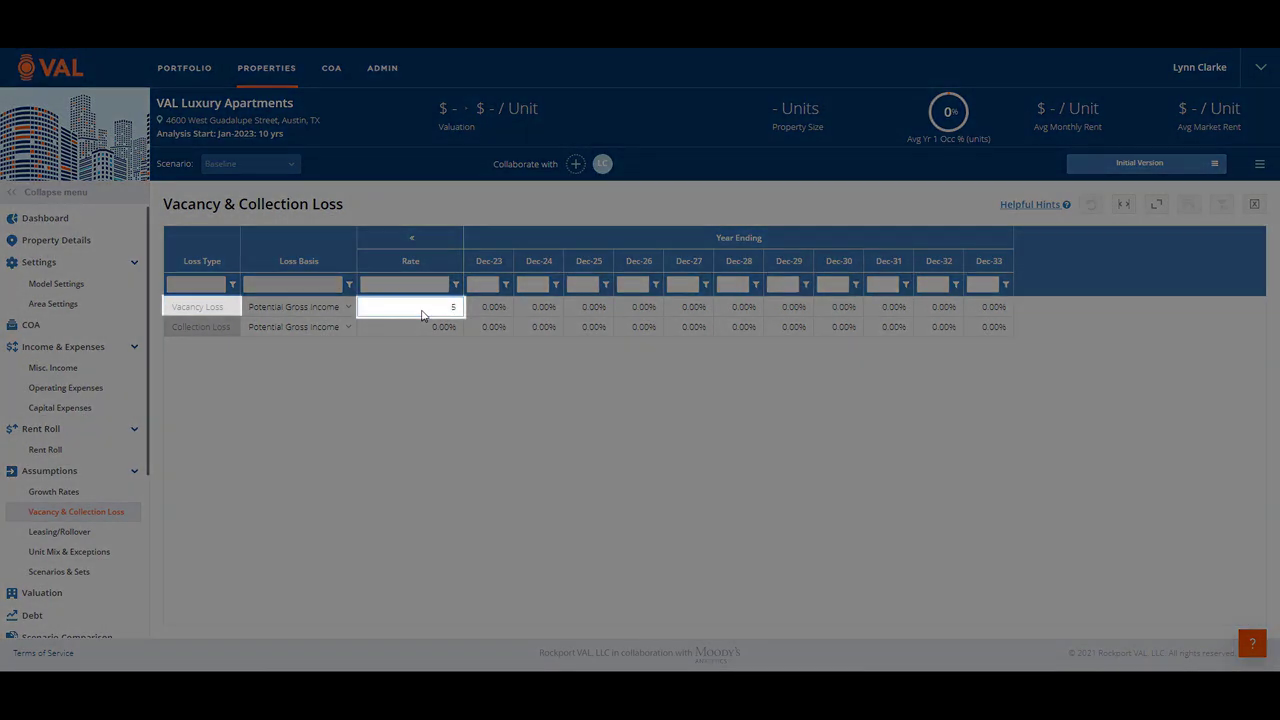
left_click(419, 331)
type("1")
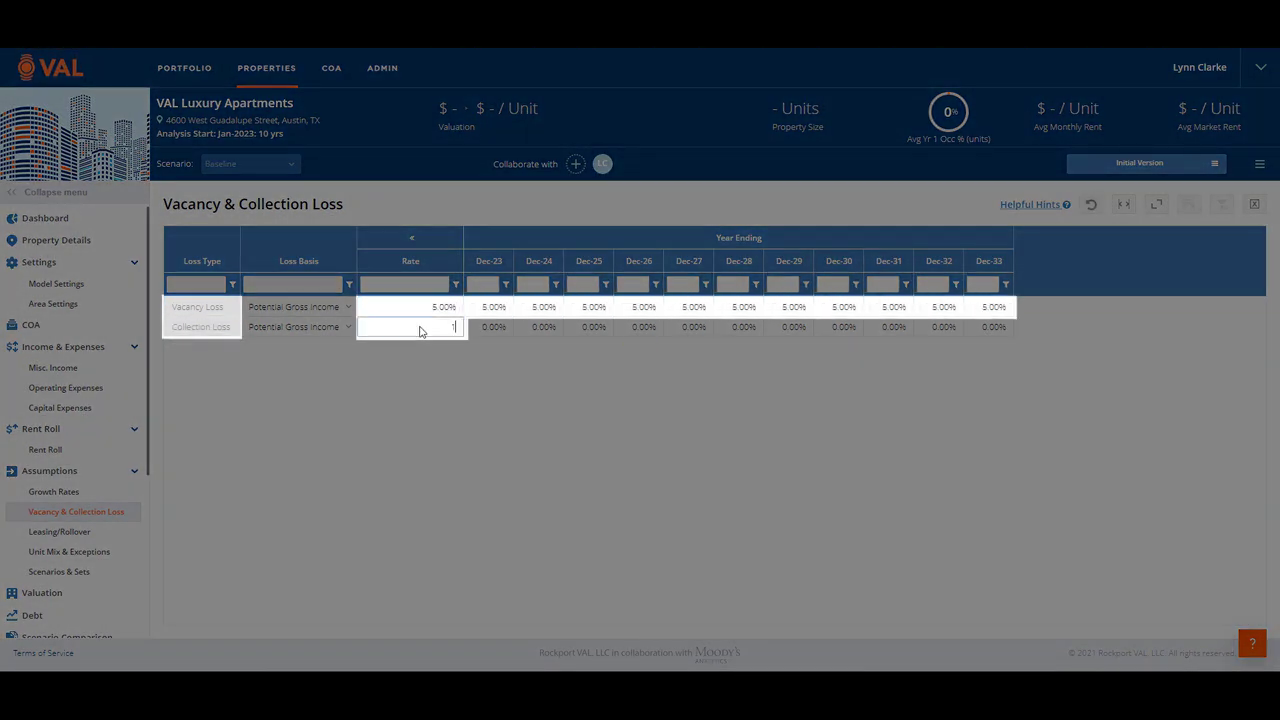
key("Return")
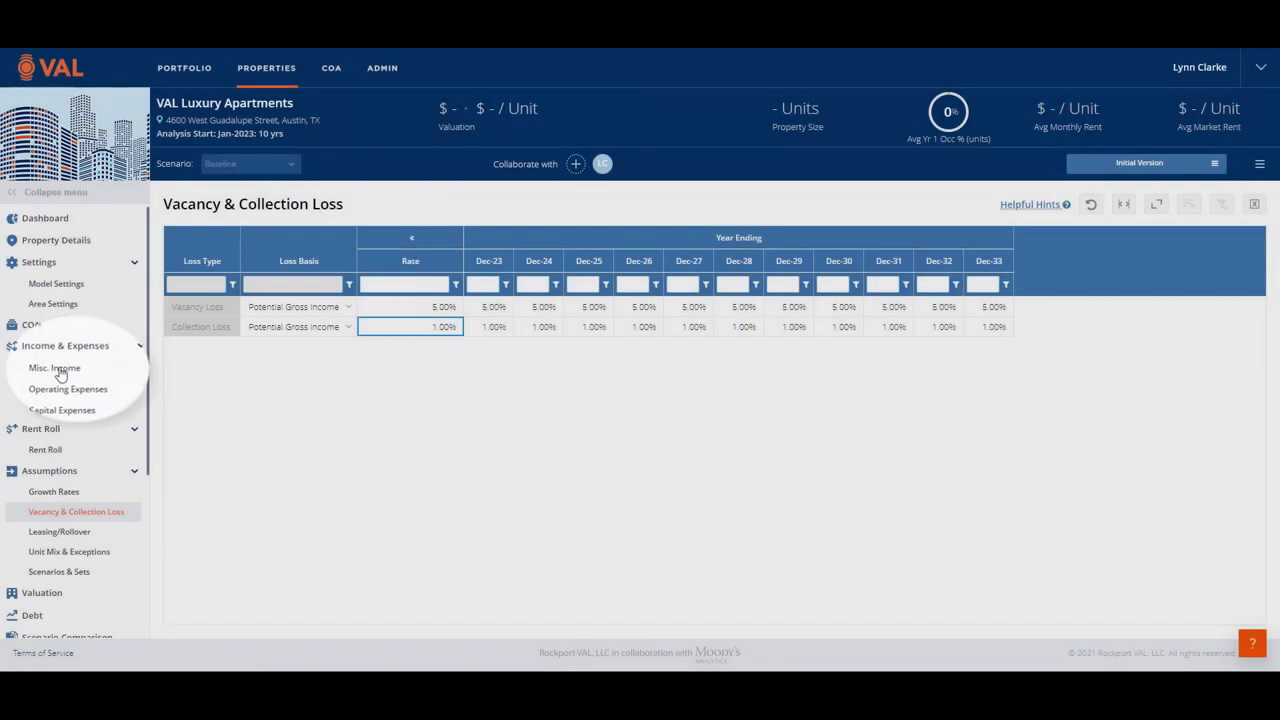
- Enter a miscellaneous income item named Vending Income with an amount of $1,250 and a Monthly frequency
left_click(55, 368)
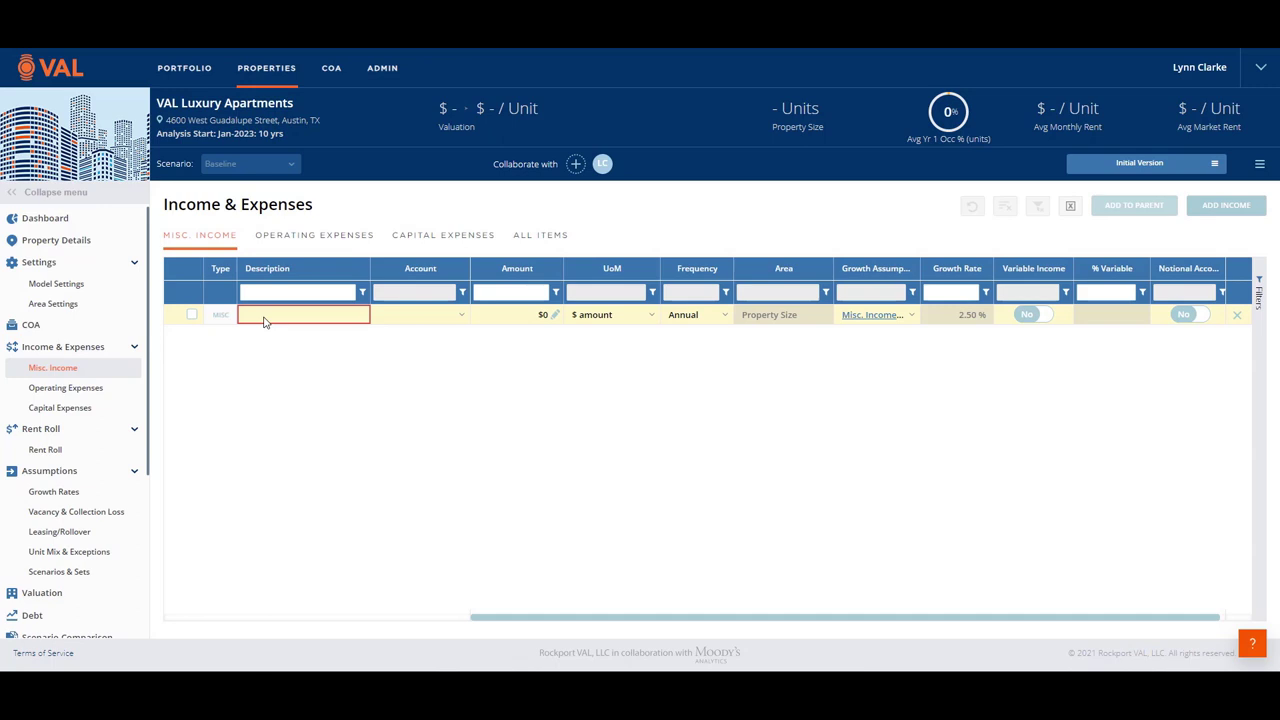
type("Vending Income")
key("Tab")
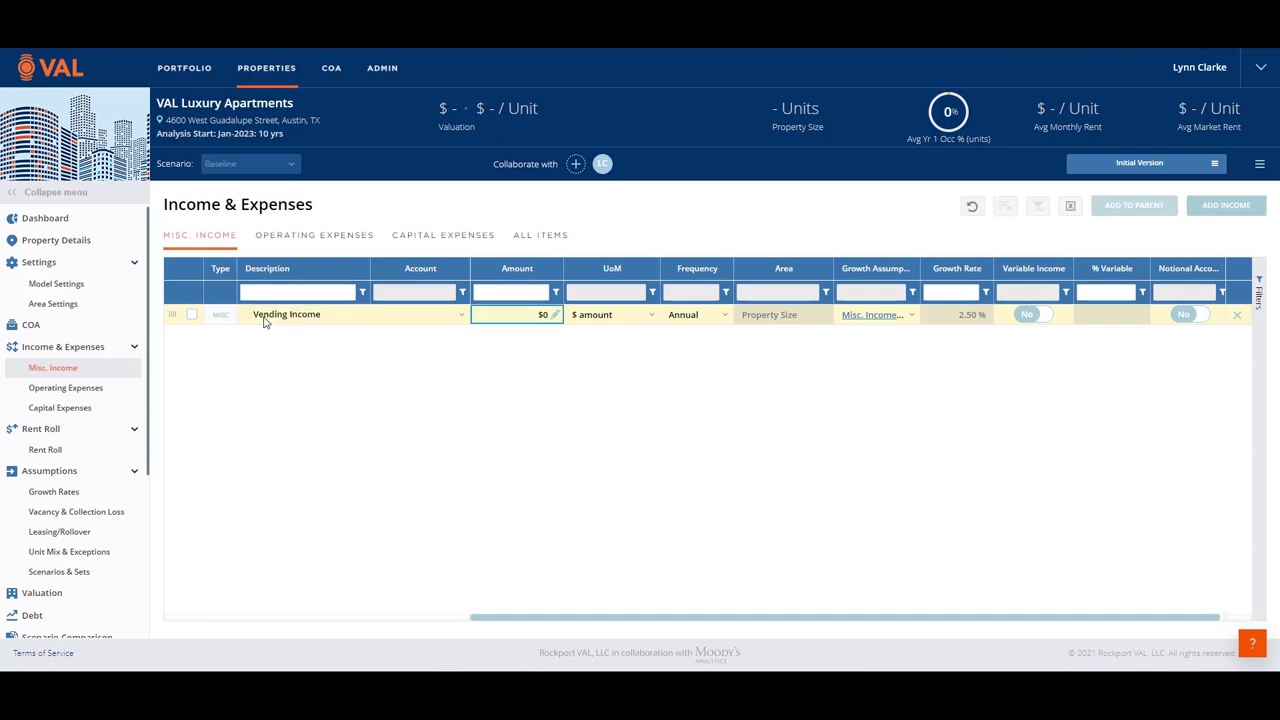
type("1,250")
key("Return")
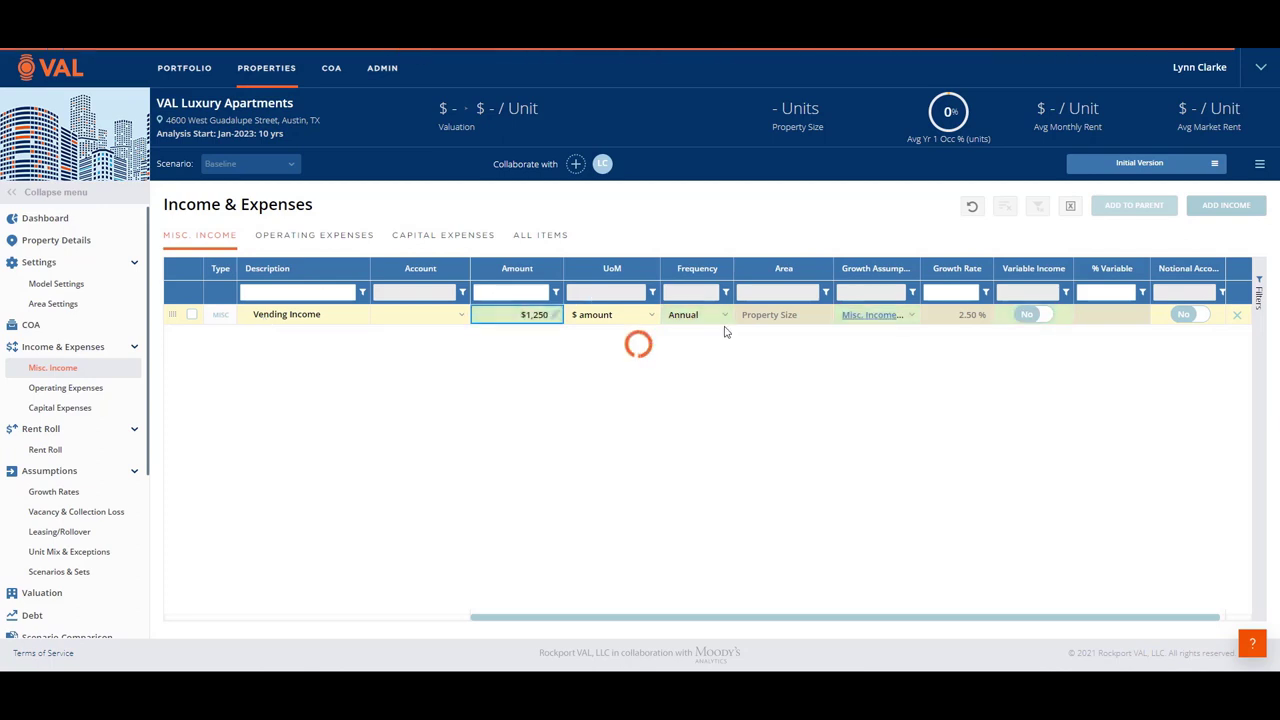
left_click(727, 316)
left_click(705, 358)
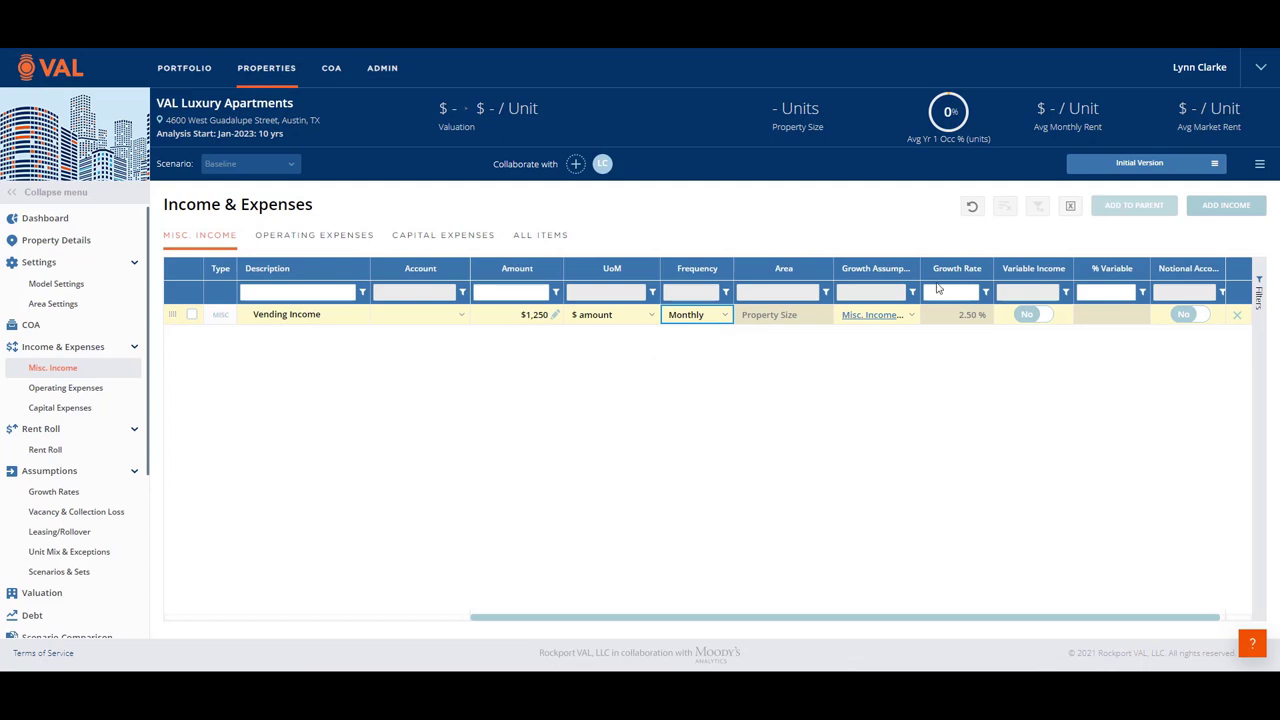
- Add a second miscellaneous income item named Security Deposit and set its unit of measure to % of Line
left_click(1223, 208)
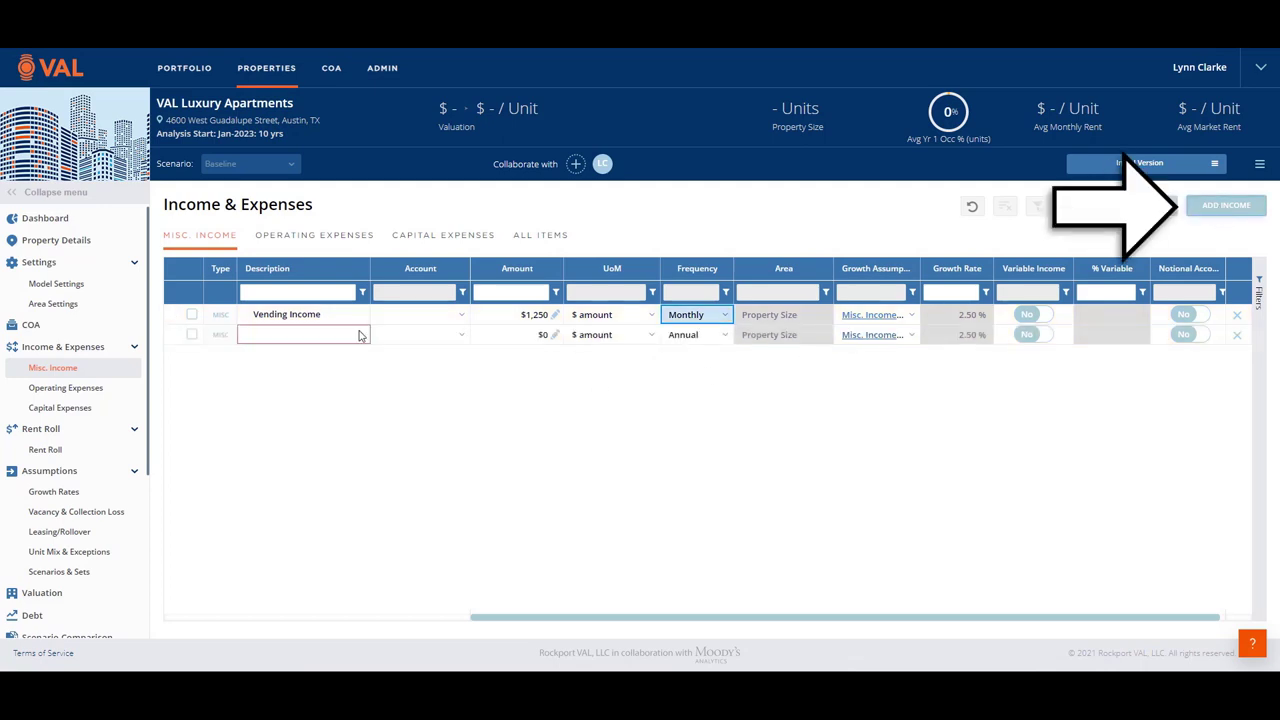
type("Sec")
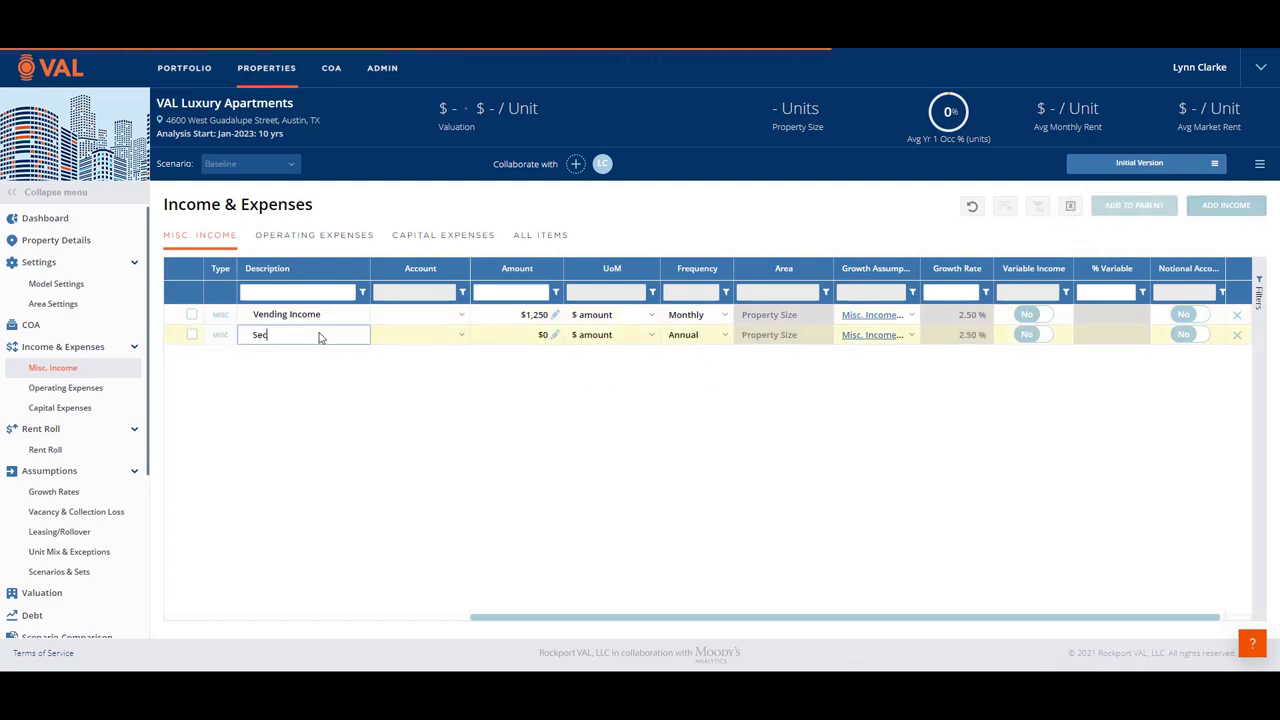
type("urity Deposit")
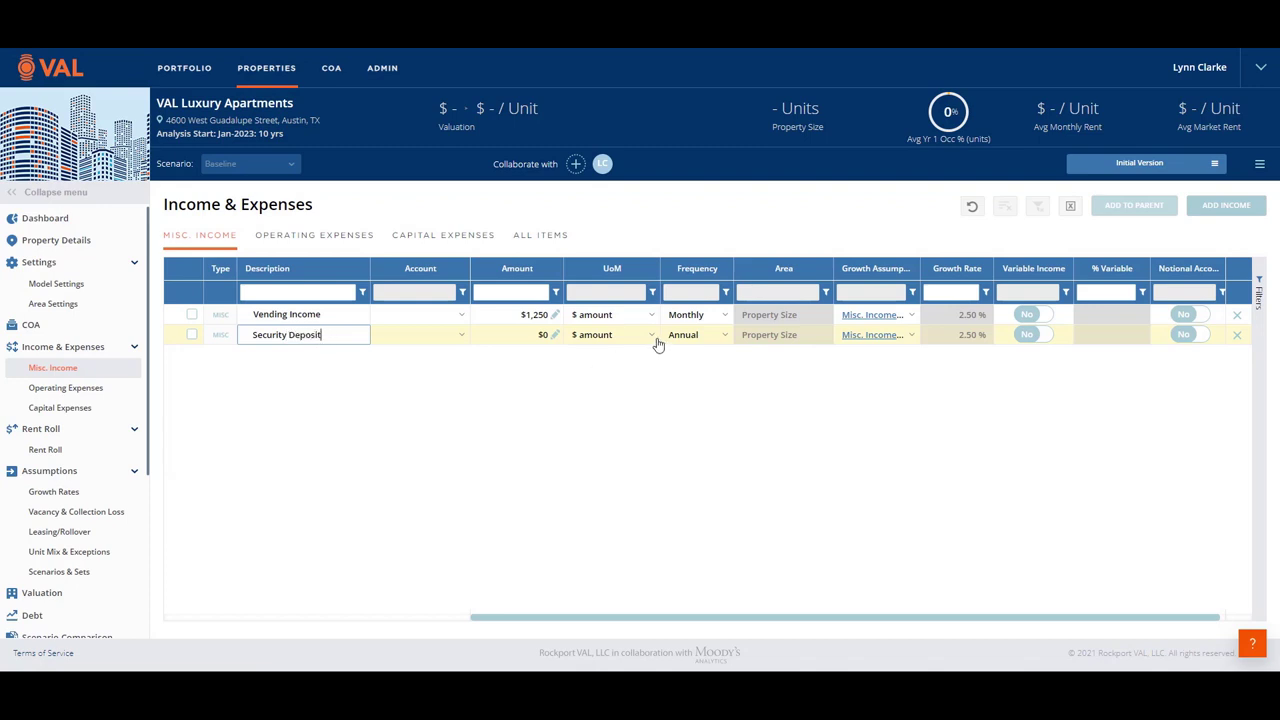
left_click(652, 340)
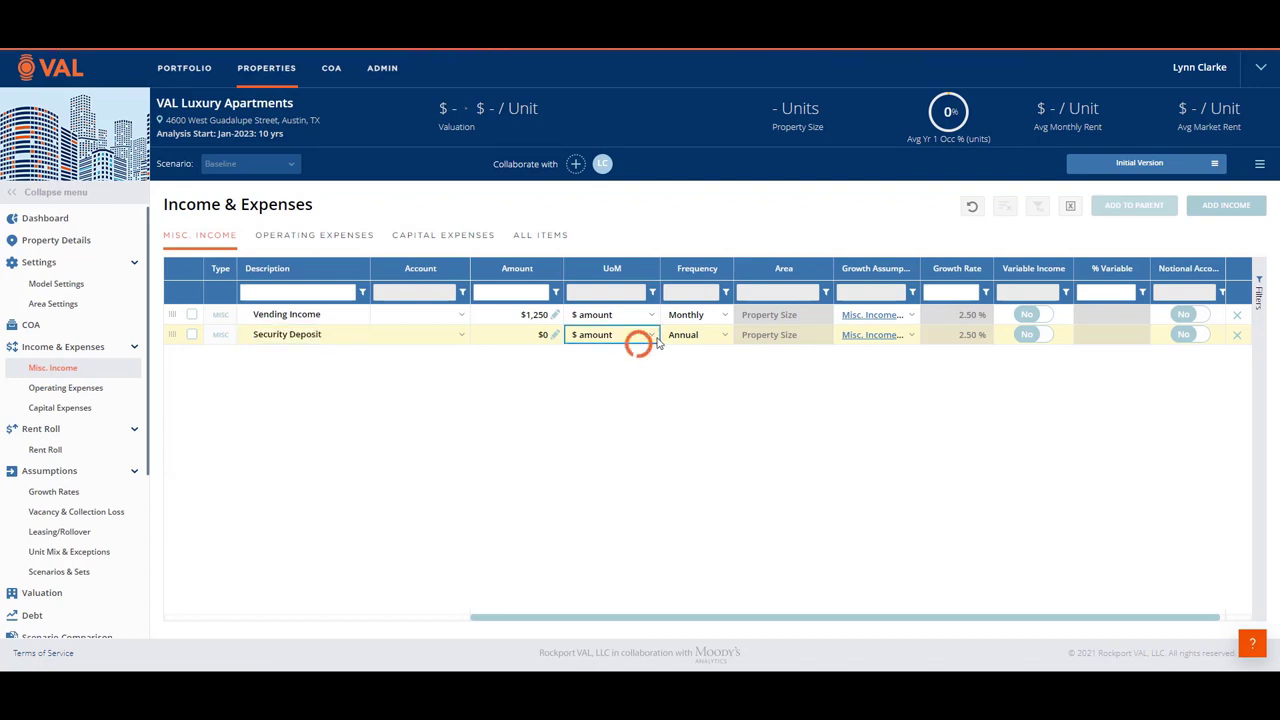
left_click(652, 338)
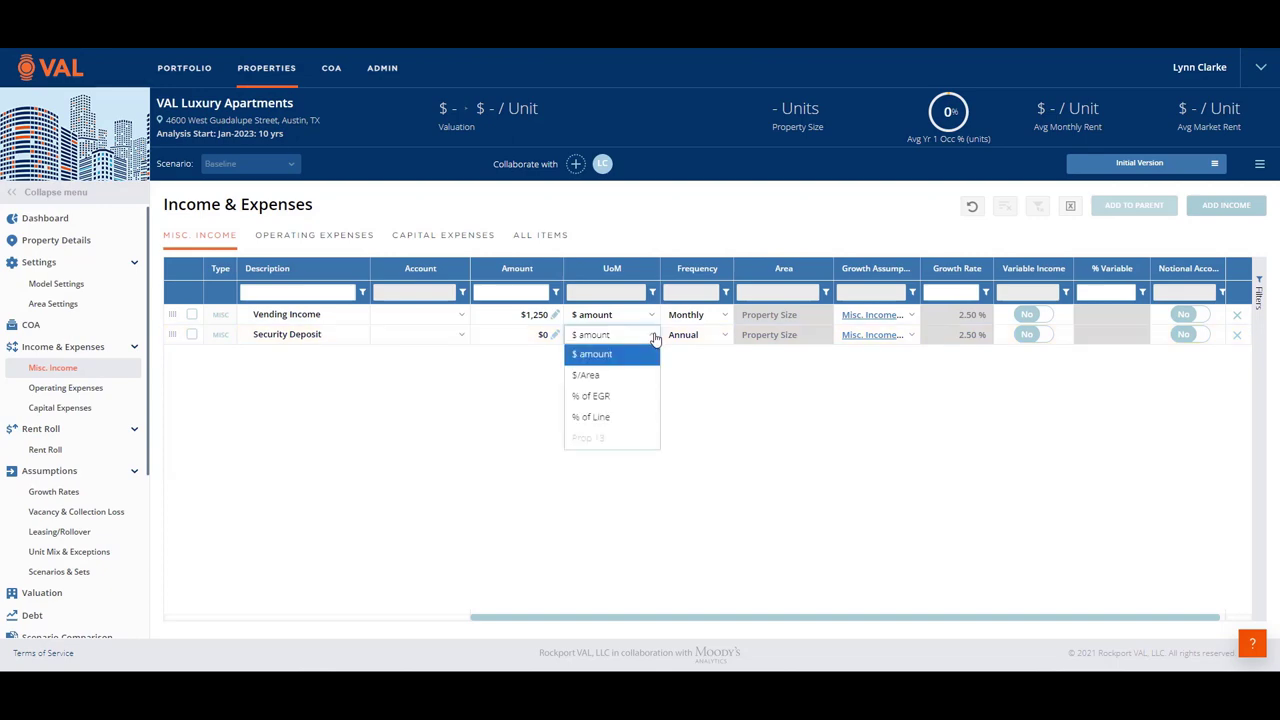
left_click(602, 422)
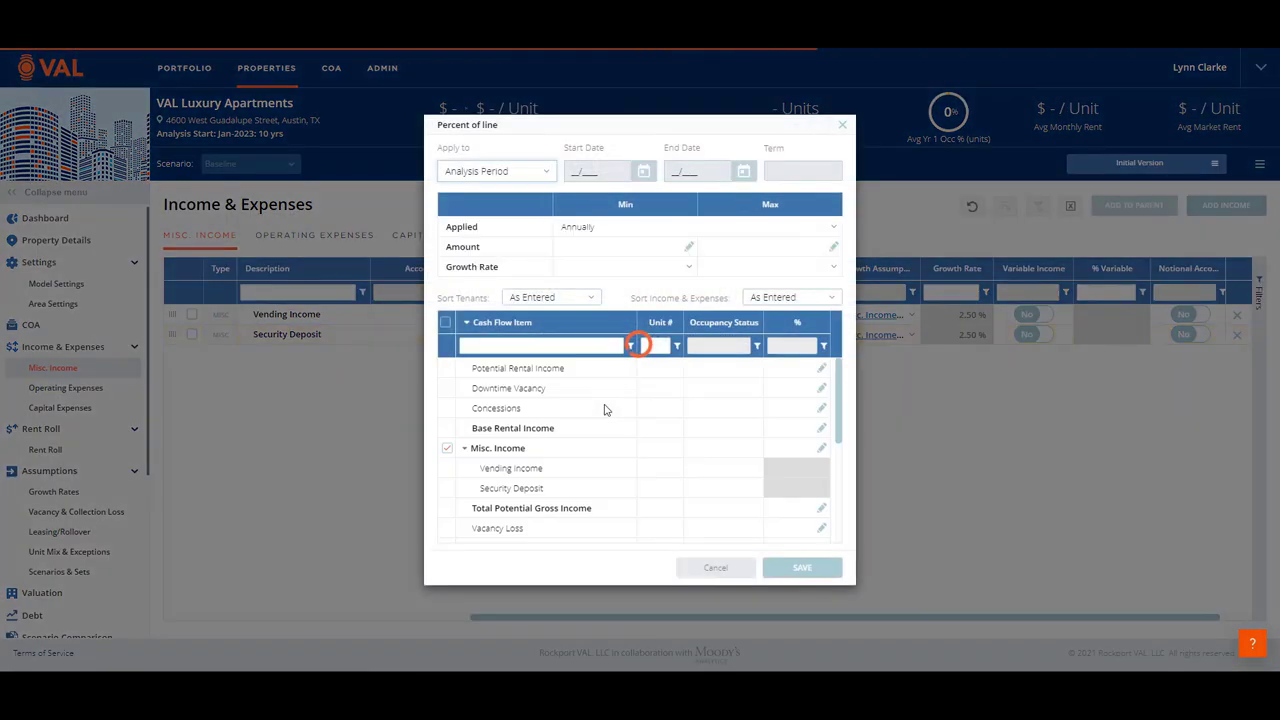
- Define the Security Deposit income as 8% of Base Rental Income and save the percent-of-line settings
left_click(794, 427)
type("8")
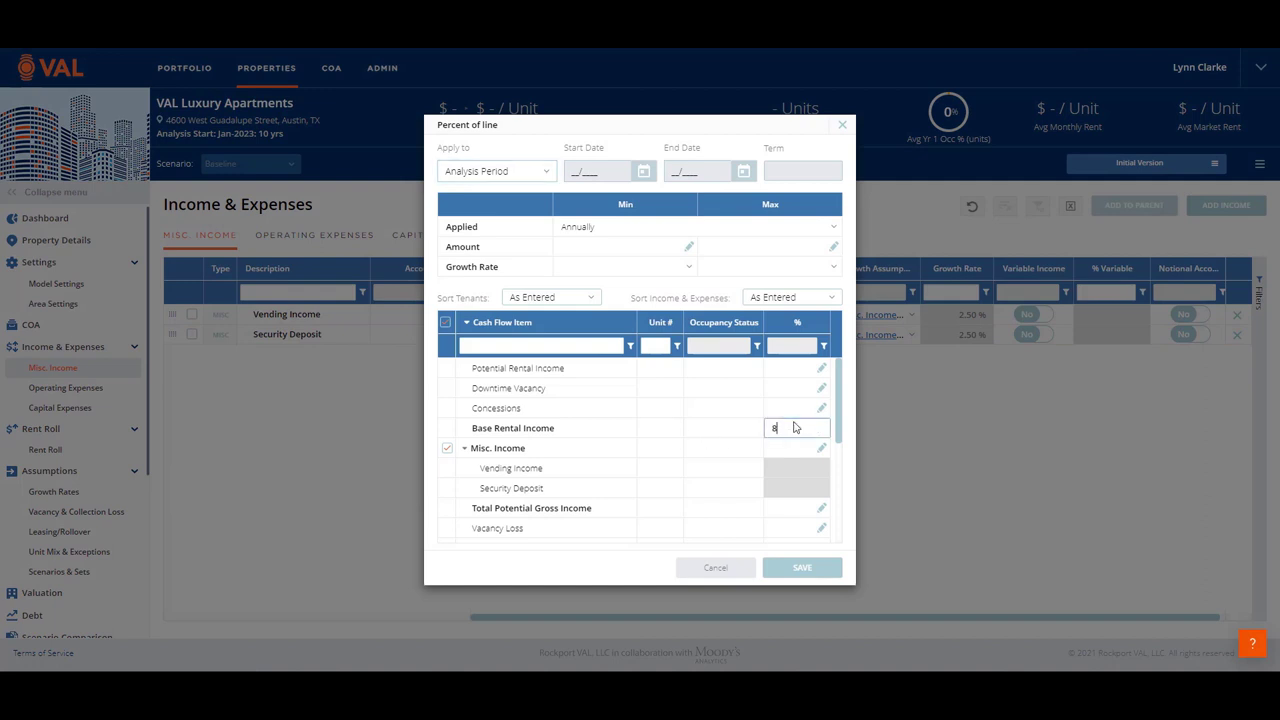
left_click(793, 448)
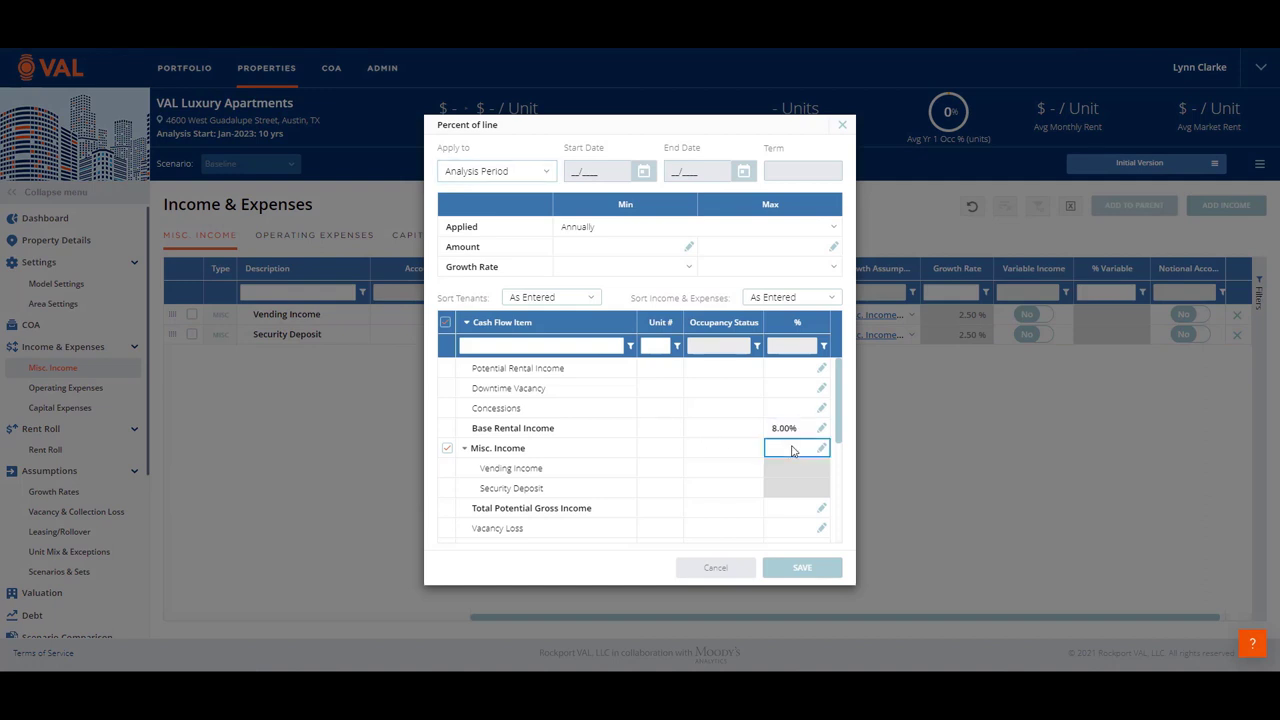
left_click(800, 568)
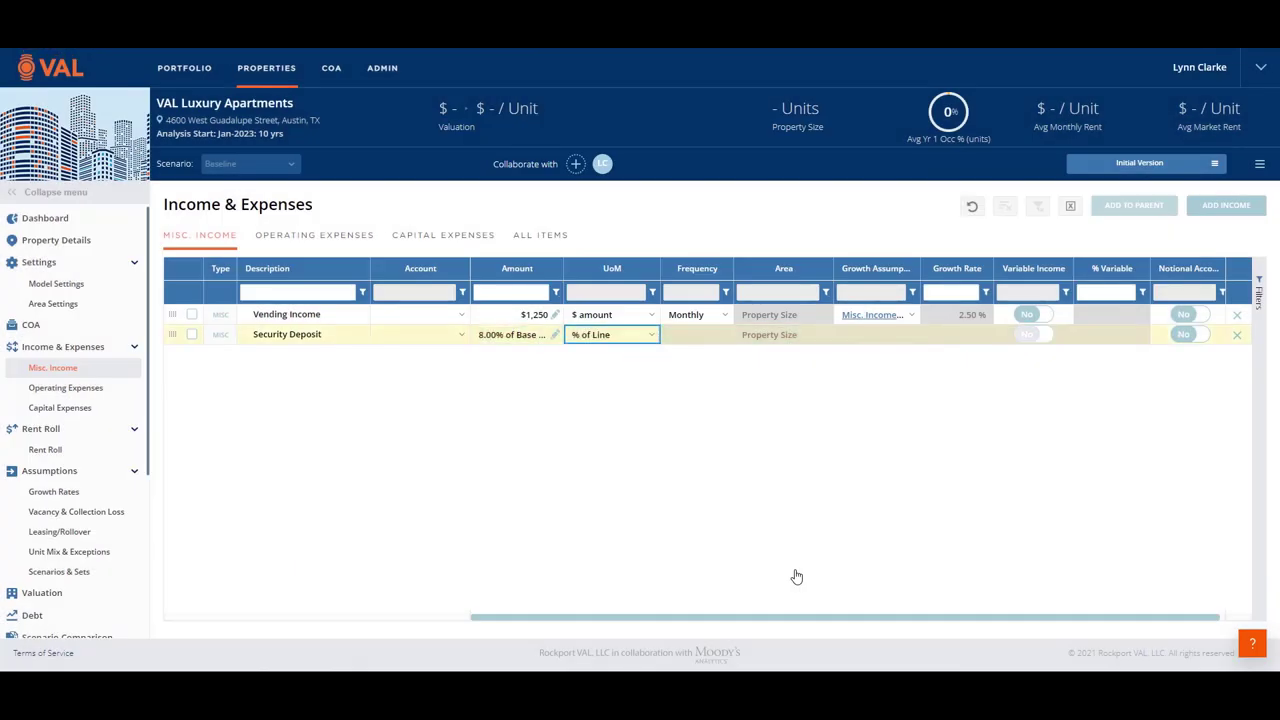
- In the operating expenses, clone the blank expense row 3 times
left_click(334, 236)
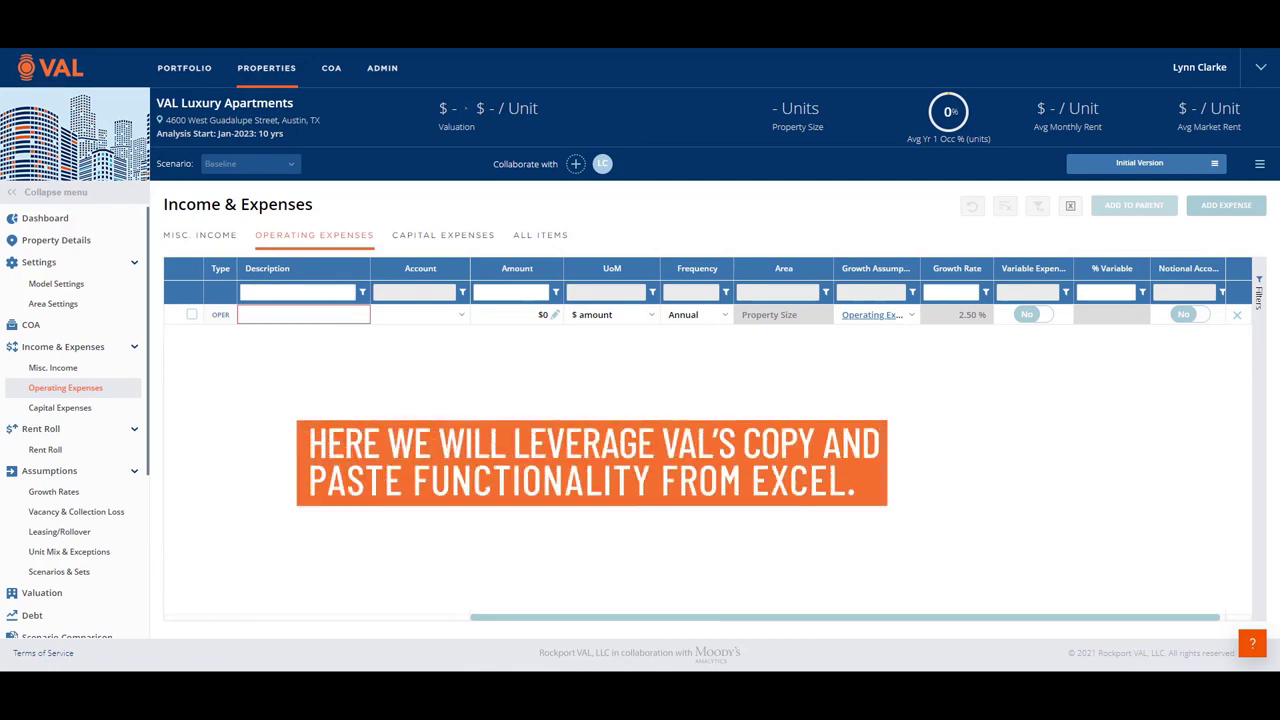
right_click(283, 317)
left_click(311, 343)
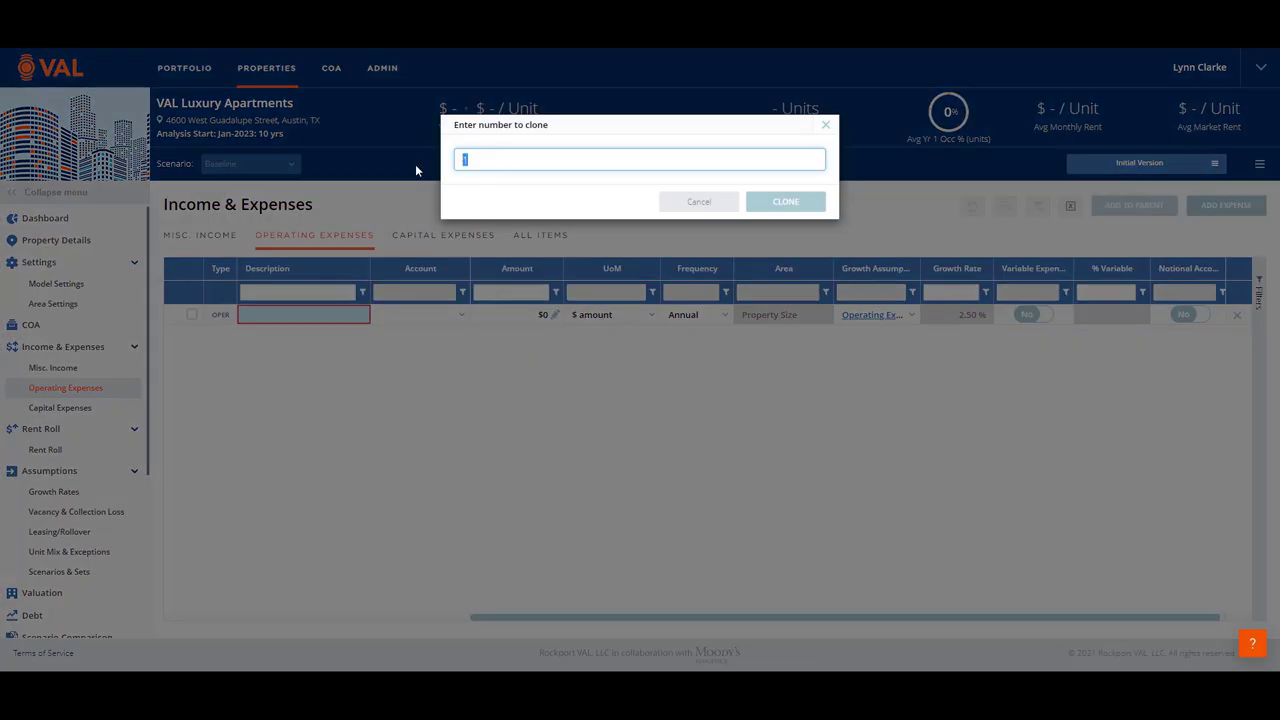
type("3")
left_click(769, 202)
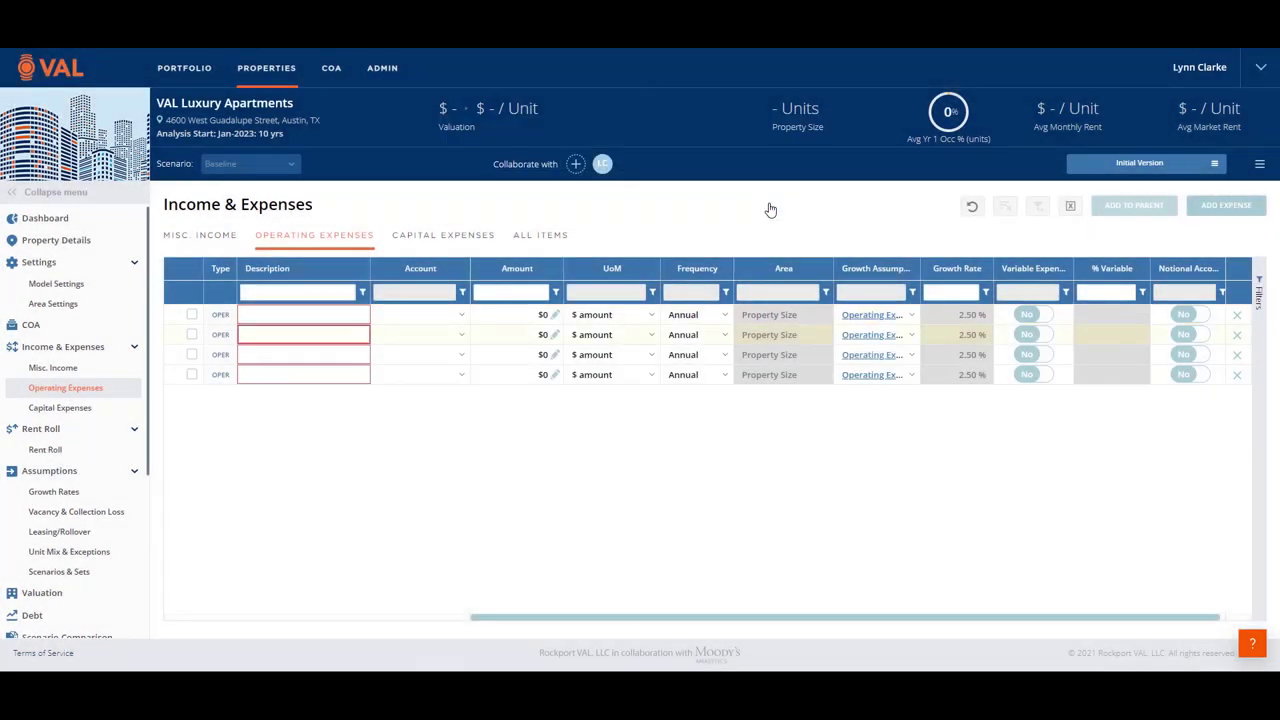
- Copy the four expense descriptions and totals from the Excel OpEx sheet and paste them into the blank operating expense rows in VAL
key("alt+Tab")
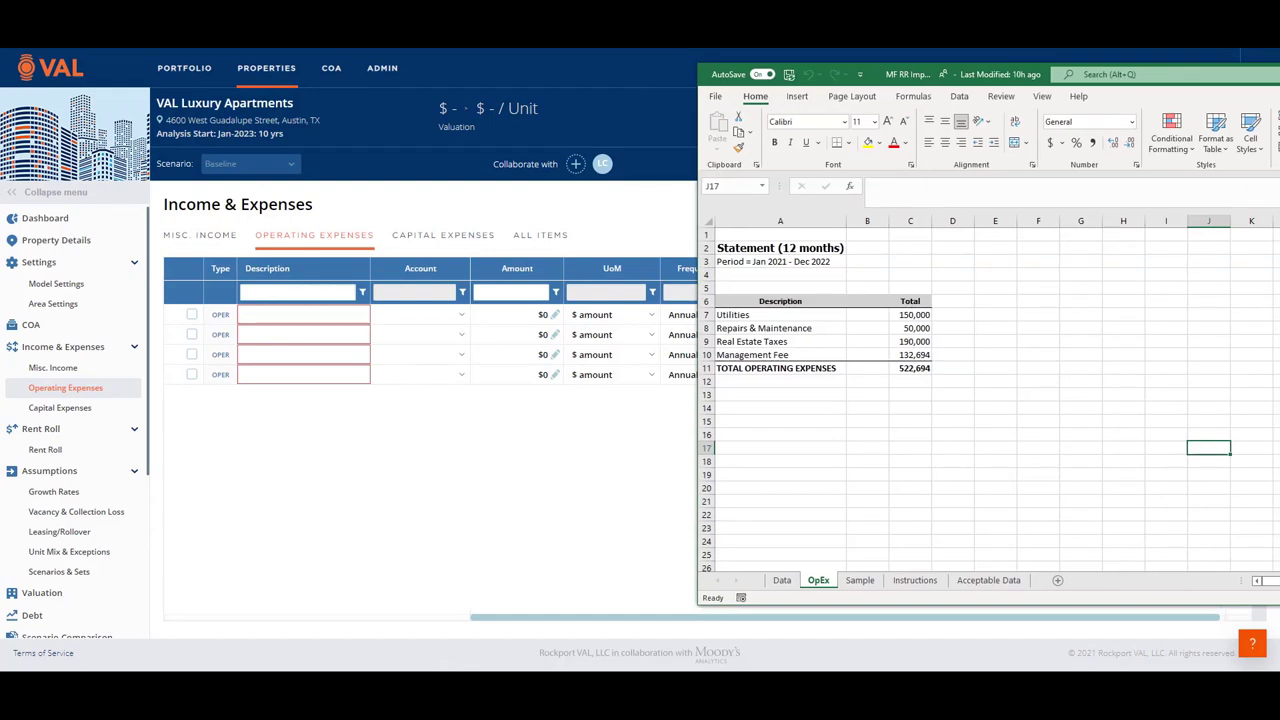
left_click_drag(775, 314, 902, 350)
key("ctrl+c")
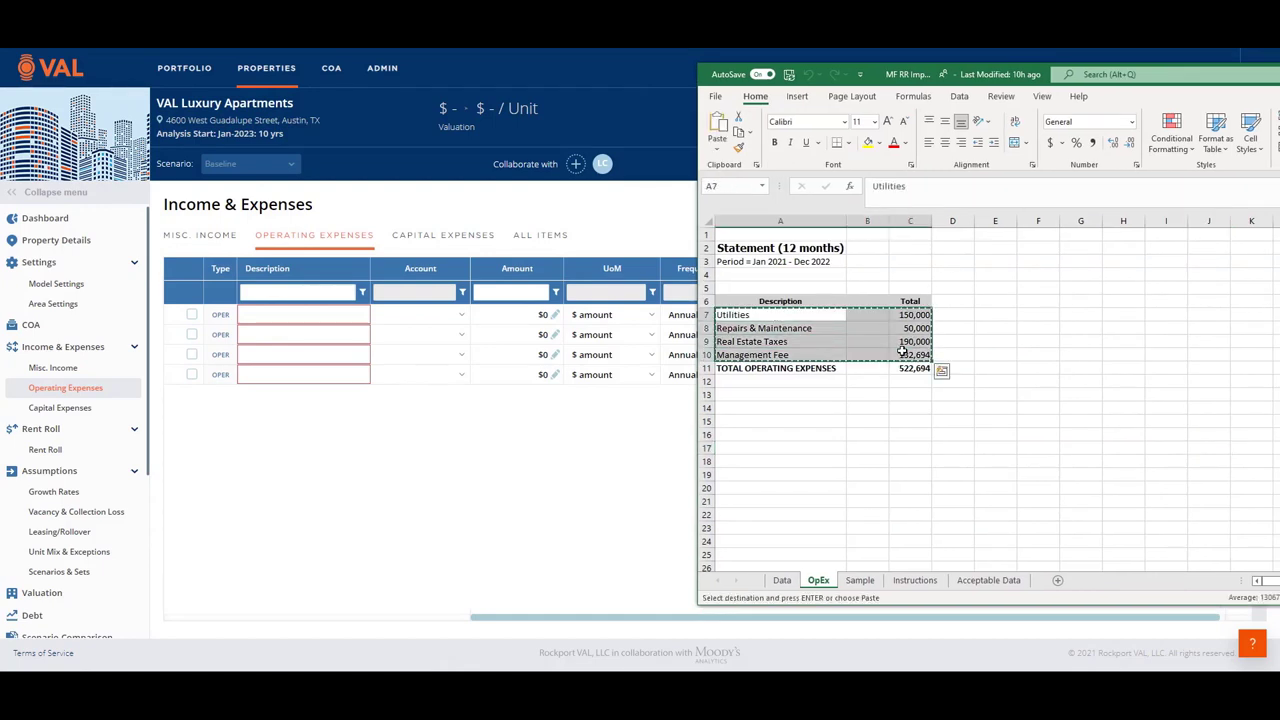
left_click(265, 317)
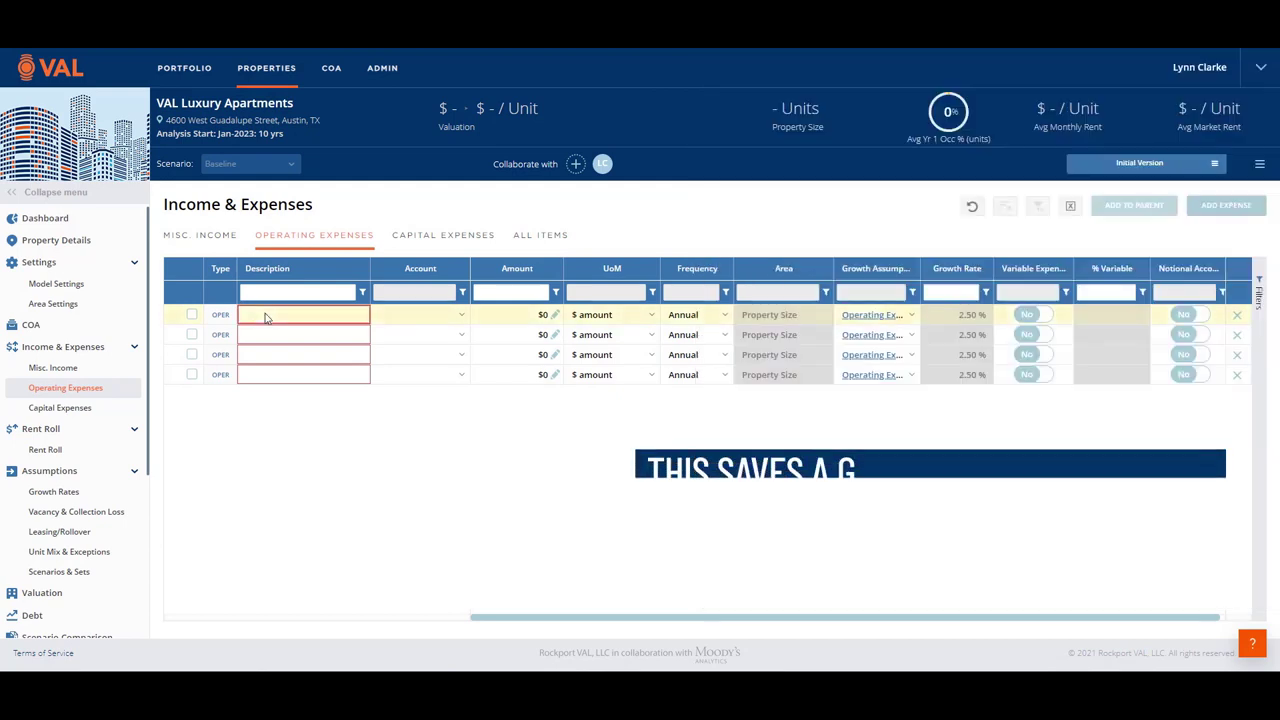
key("ctrl+v")
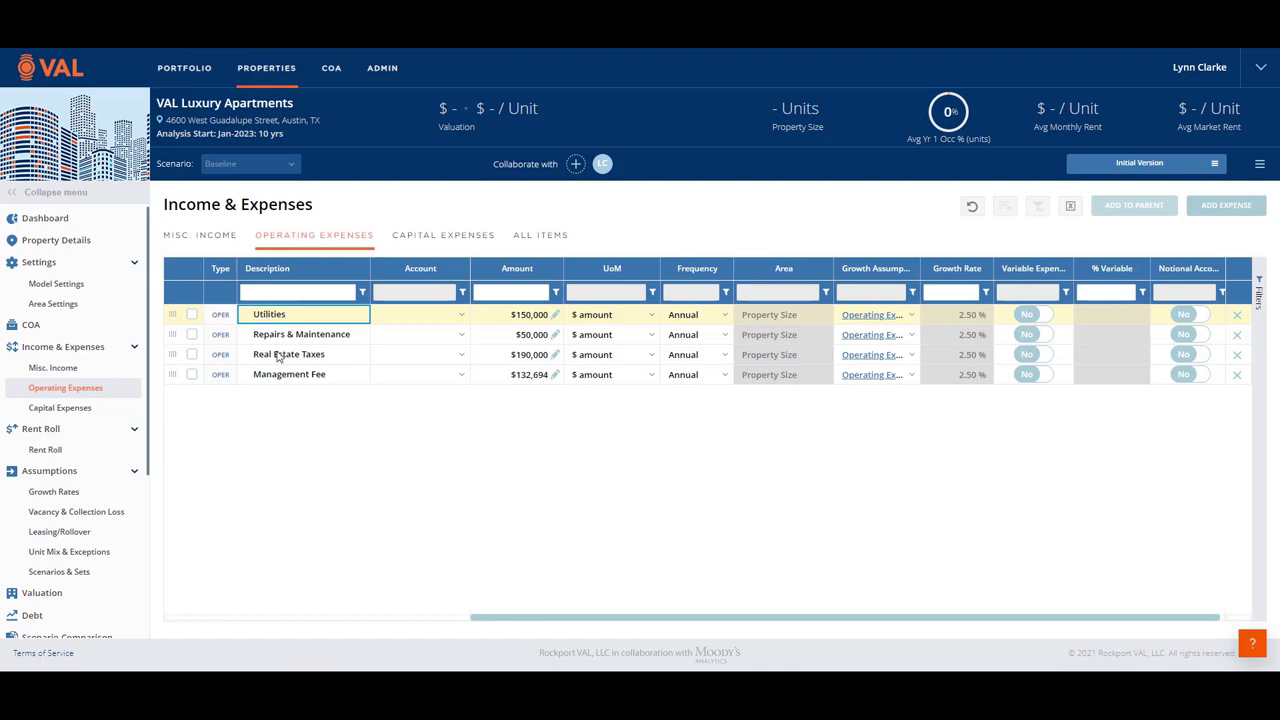
- In the monthly detail for Real Estate Taxes, enter 190,000 for October of Year 1, fill it across all years and save
left_click(279, 357)
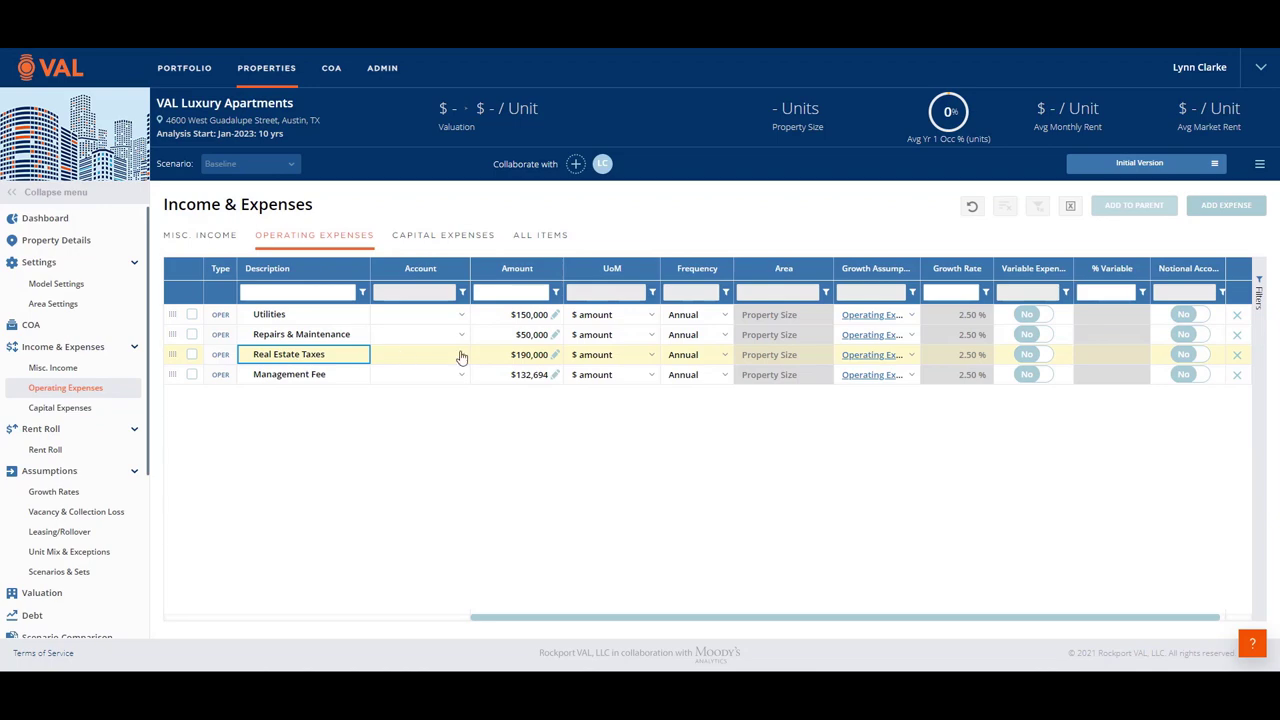
left_click(556, 355)
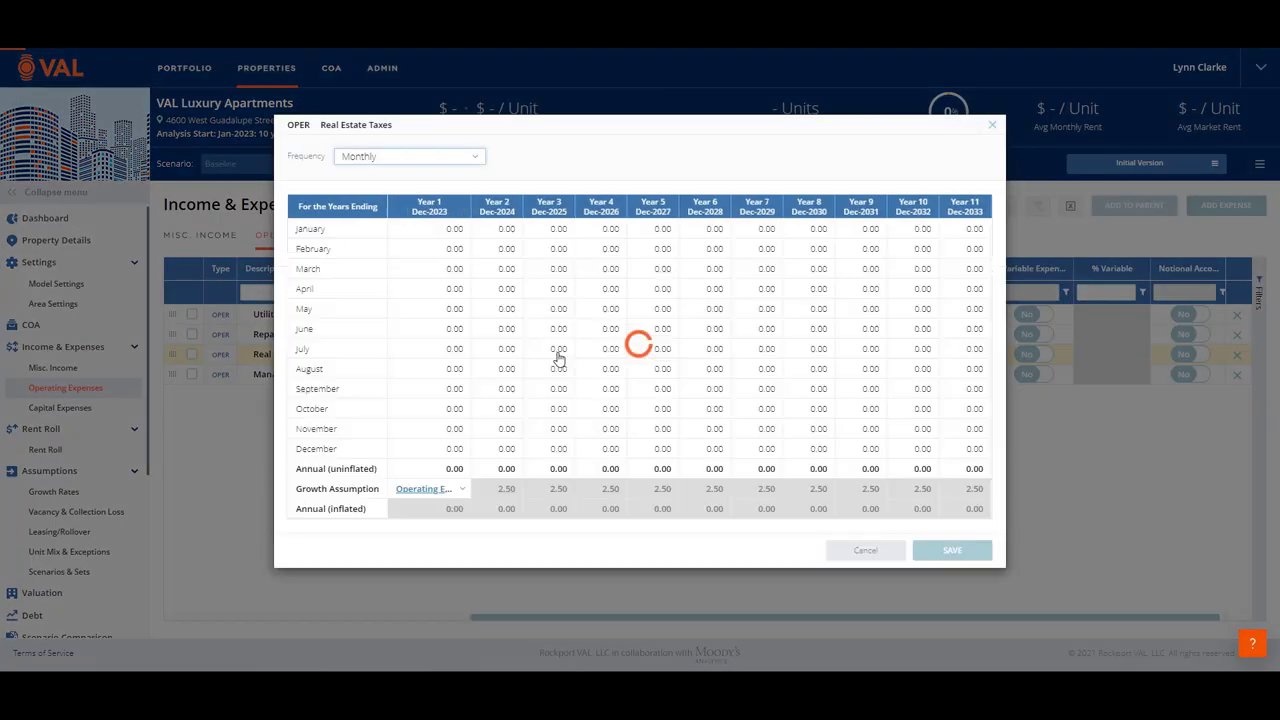
left_click(453, 410)
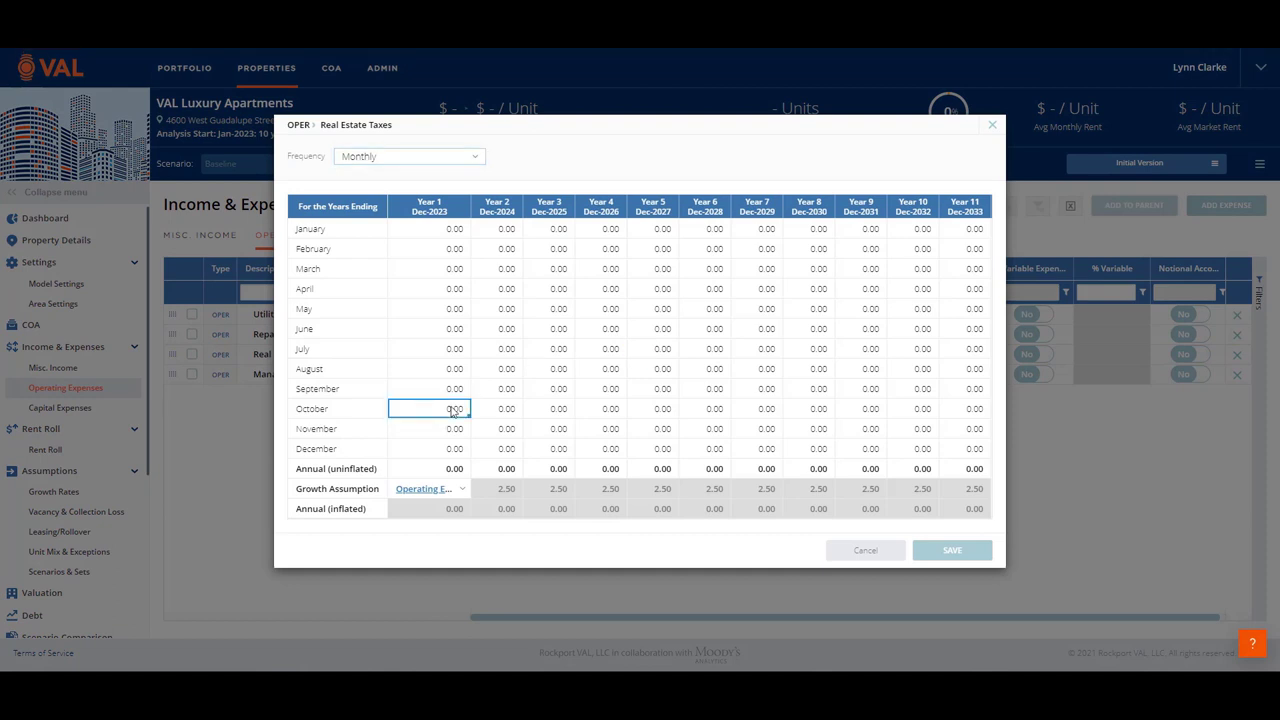
type("500")
key("Return")
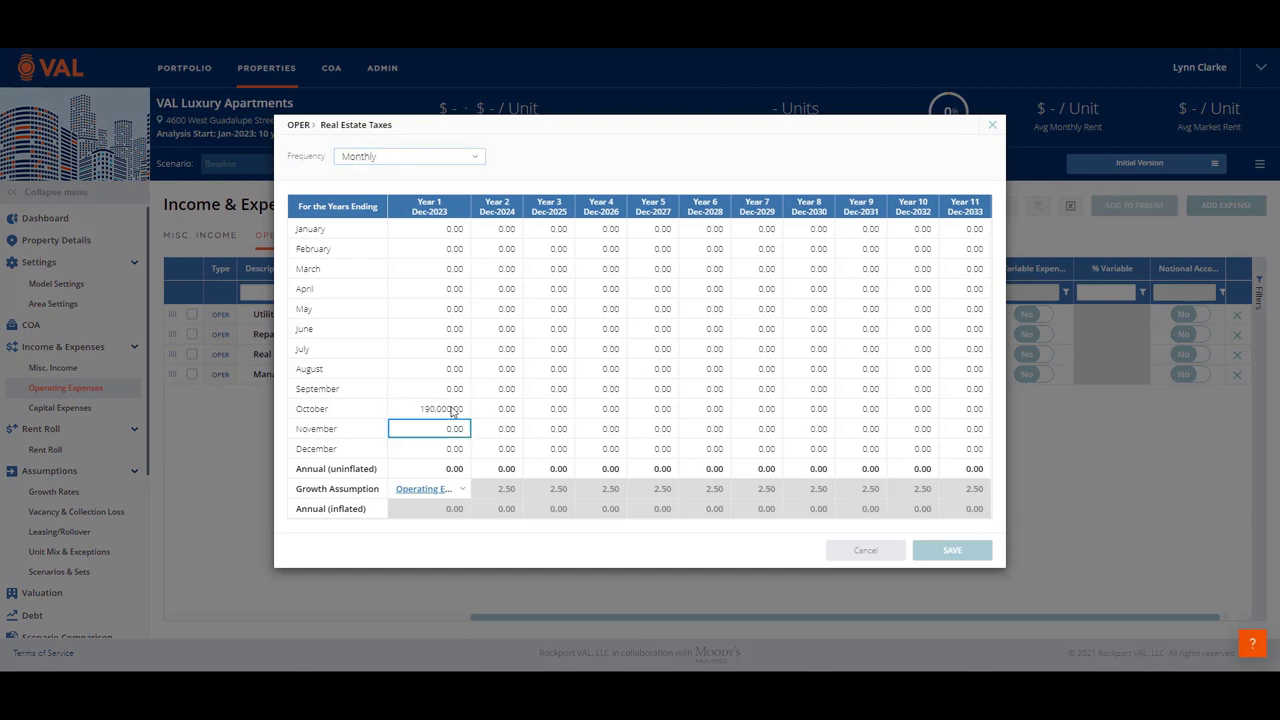
left_click(467, 413)
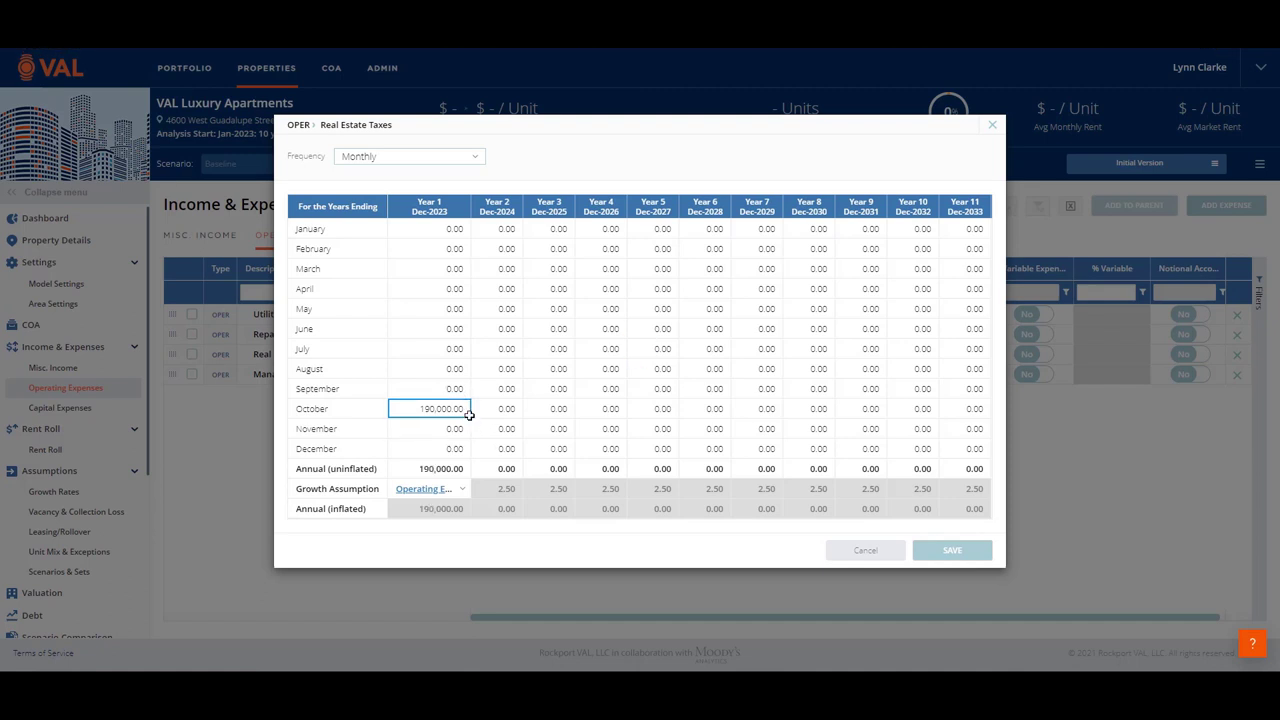
left_click_drag(470, 413, 980, 402)
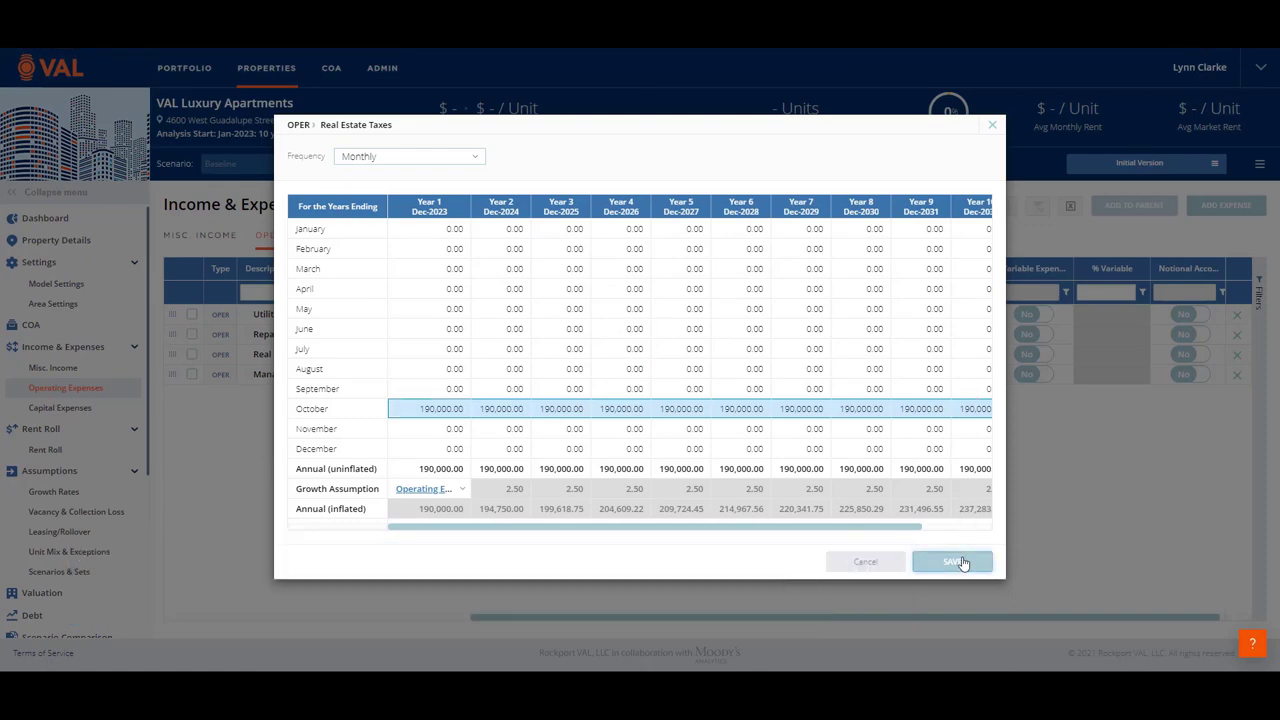
left_click(958, 562)
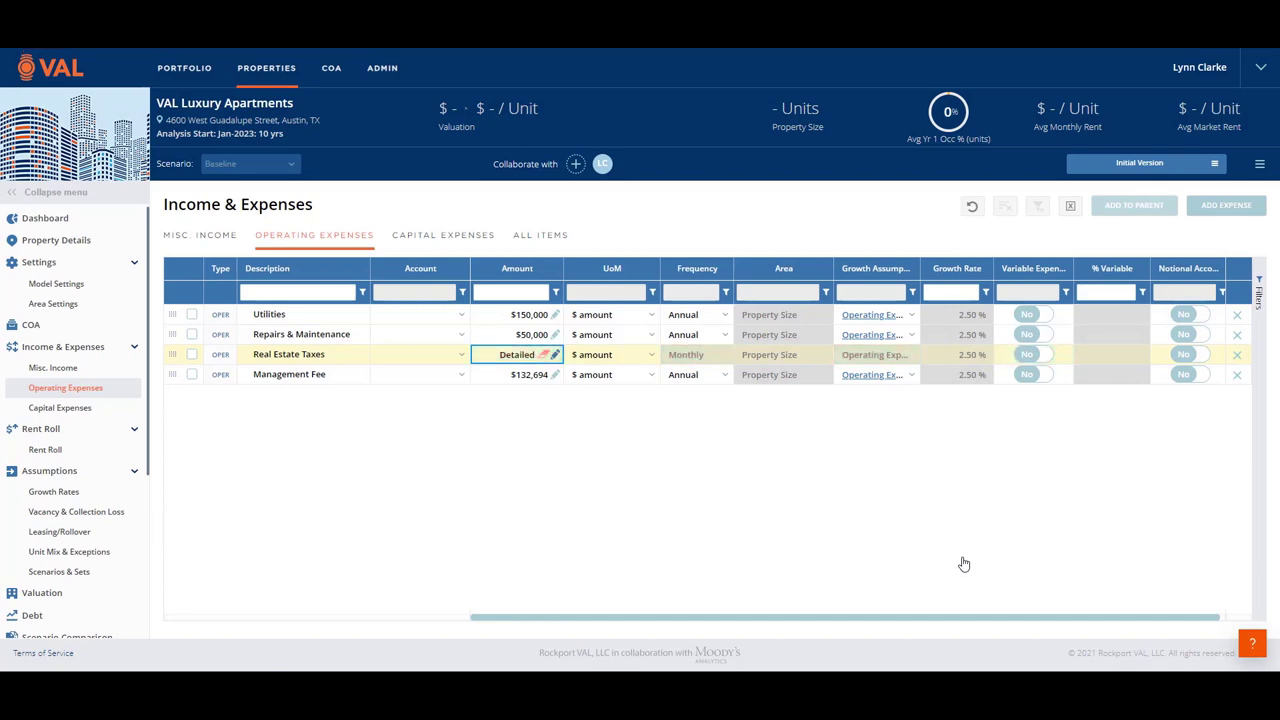
- Set the Management Fee's unit of measure to % of EGR
left_click(652, 376)
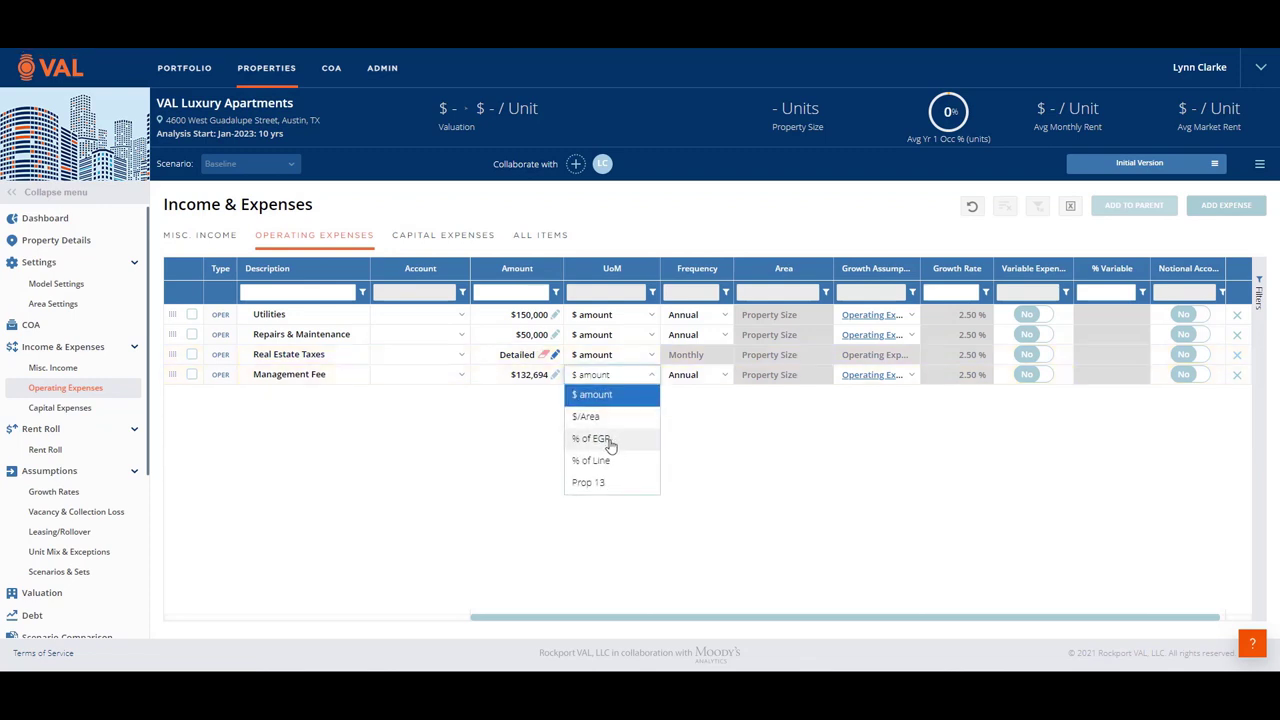
left_click(610, 440)
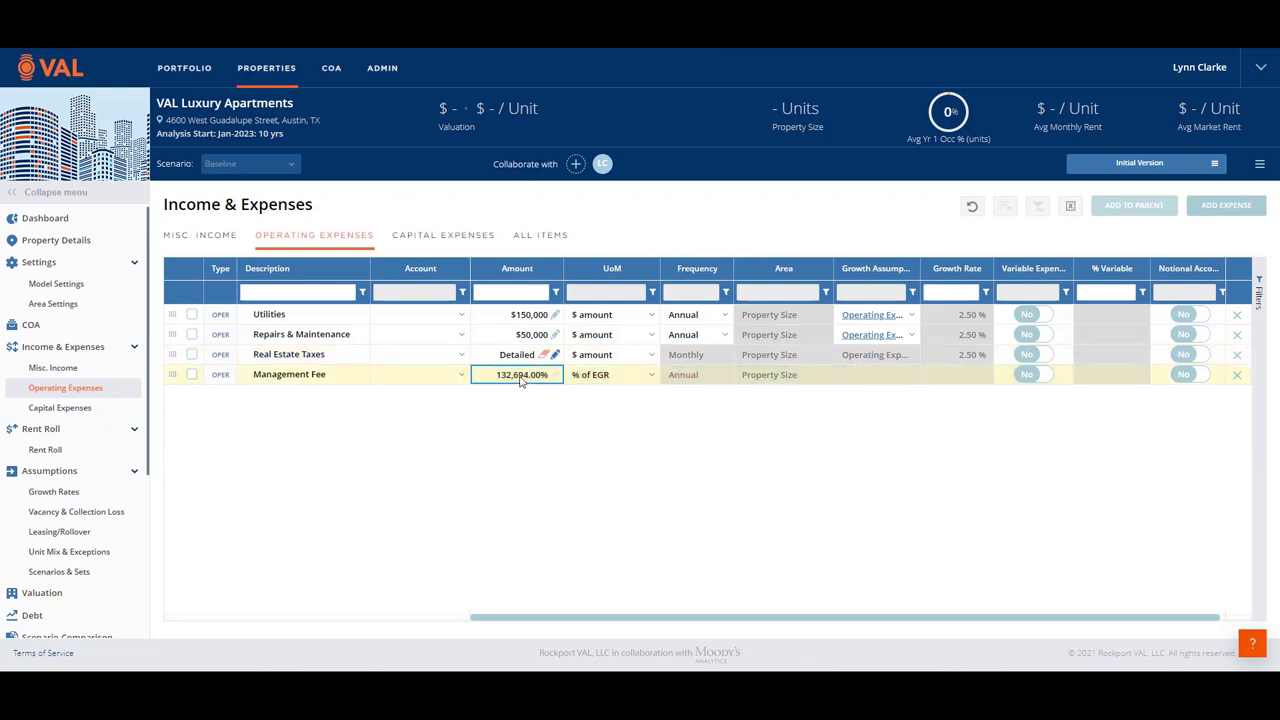
- In the capital expenses, enter an item named Replacement Reserve with an amount of $300 and the unit of measure $/Area
left_click(456, 238)
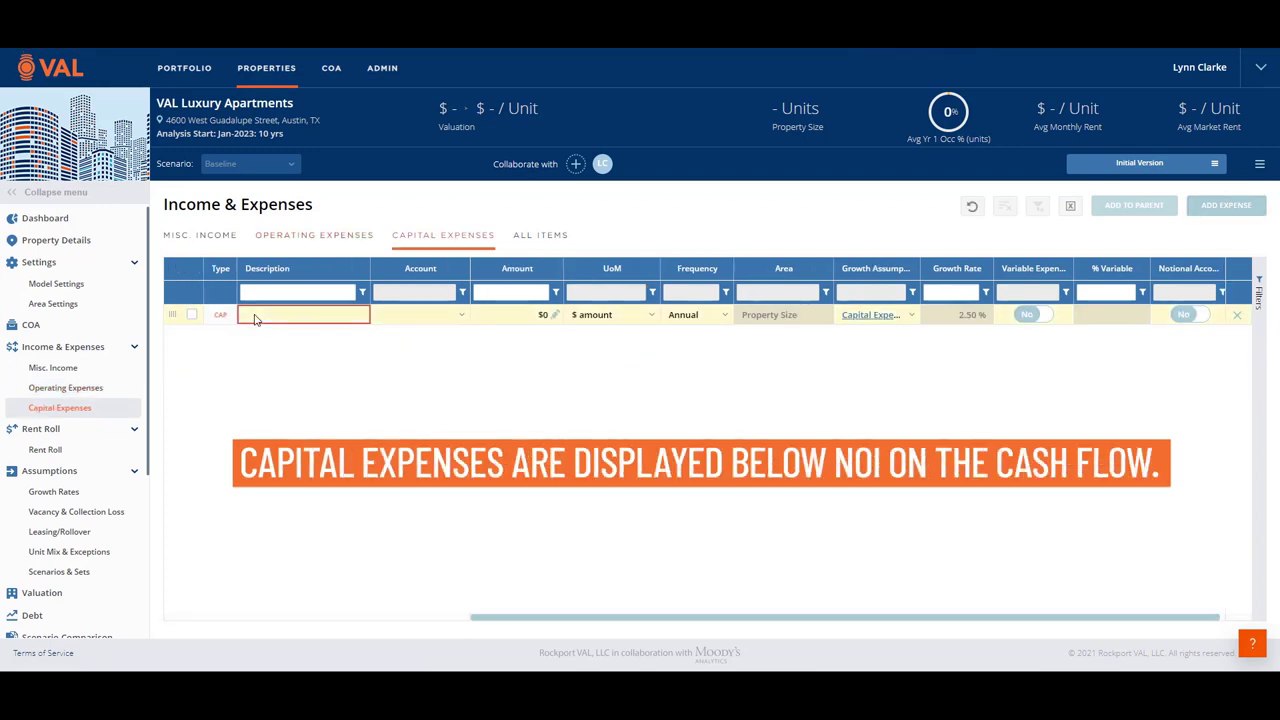
left_click(255, 316)
type("Replacement Reserve")
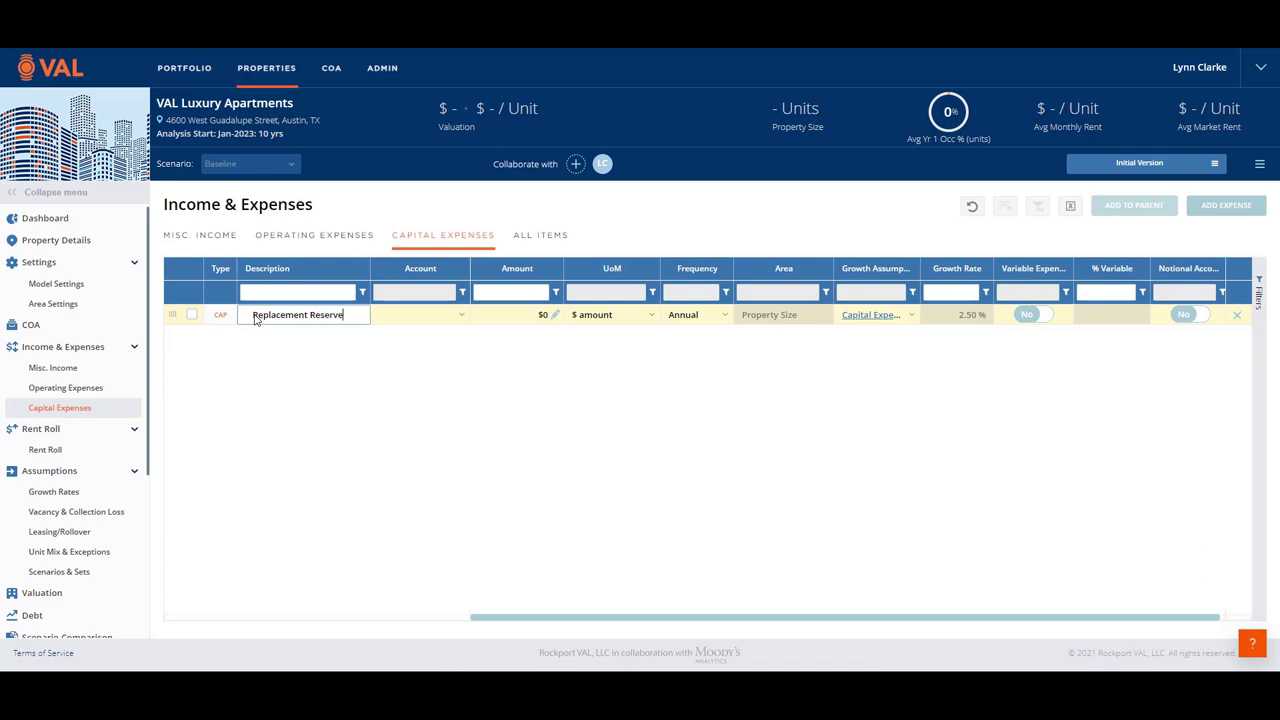
left_click(485, 315)
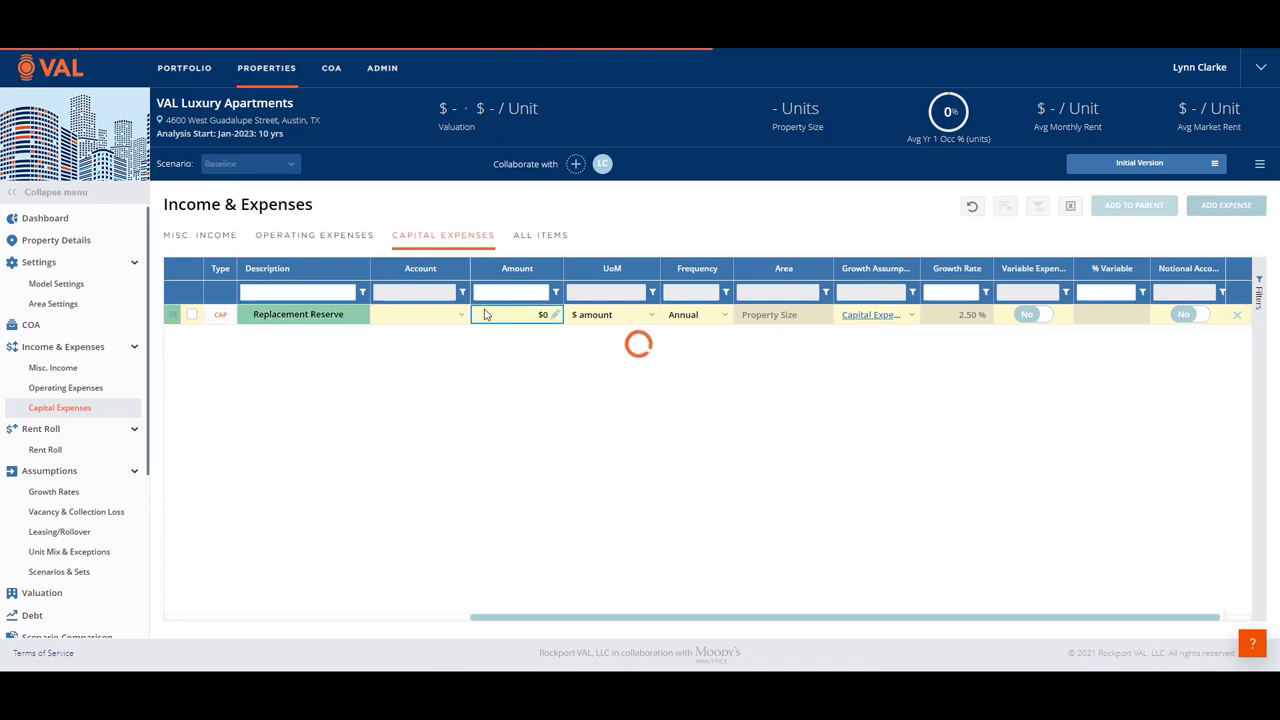
type("300")
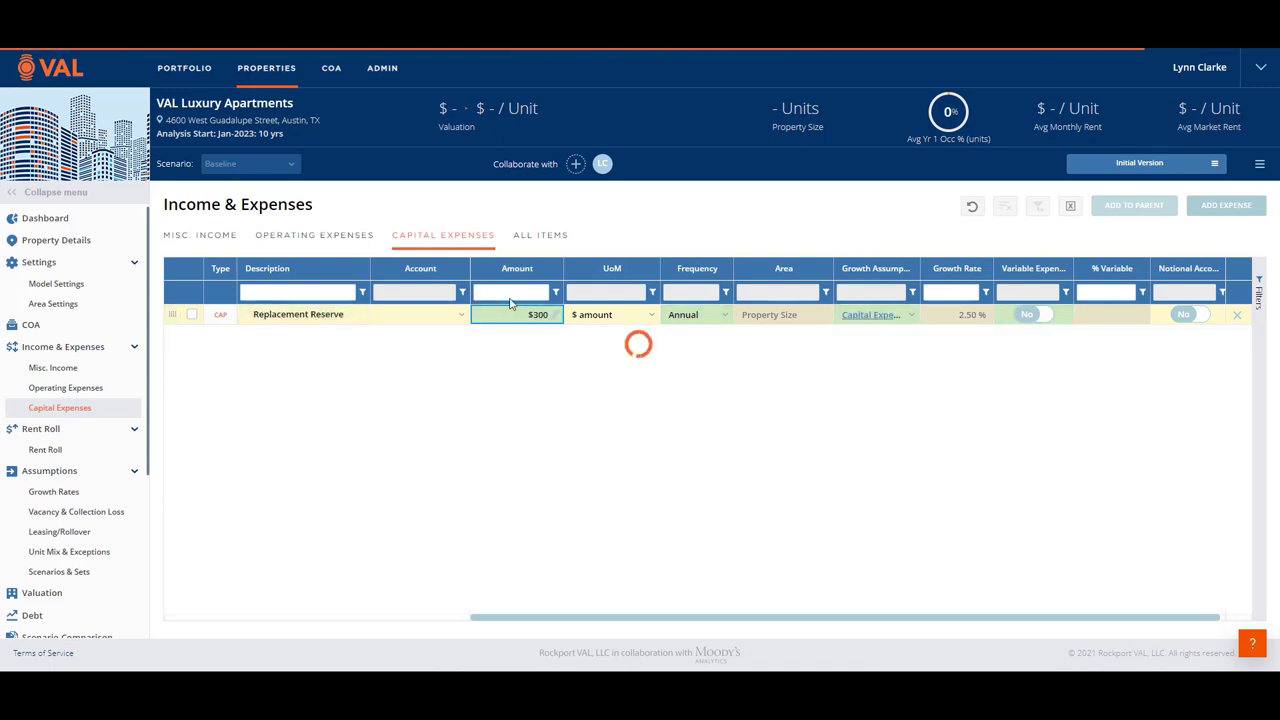
left_click(655, 320)
left_click(654, 318)
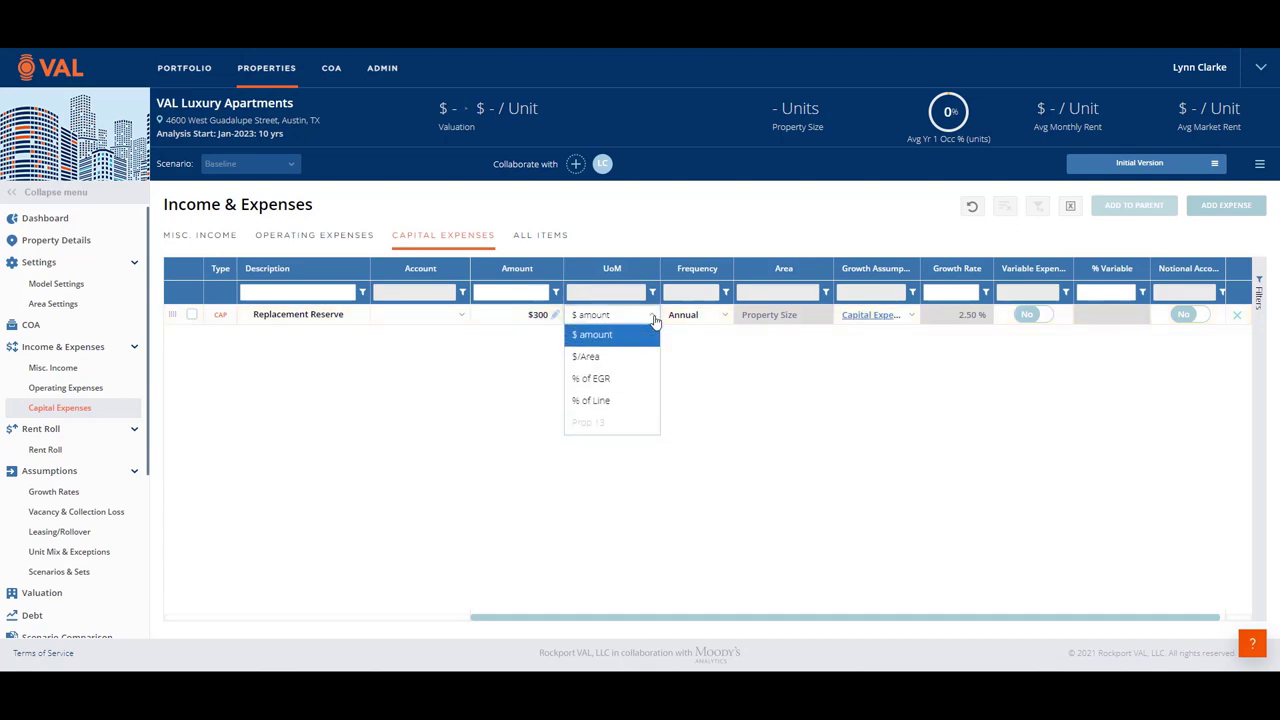
left_click(595, 358)
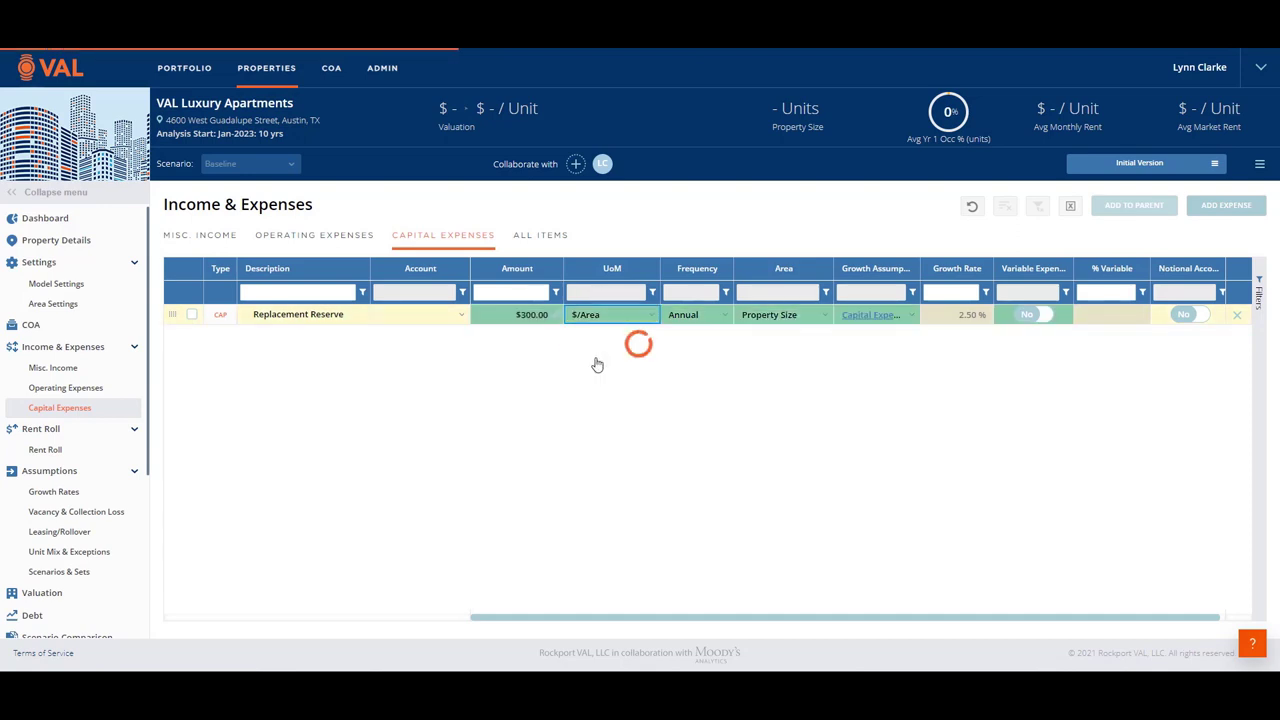
left_click(783, 318)
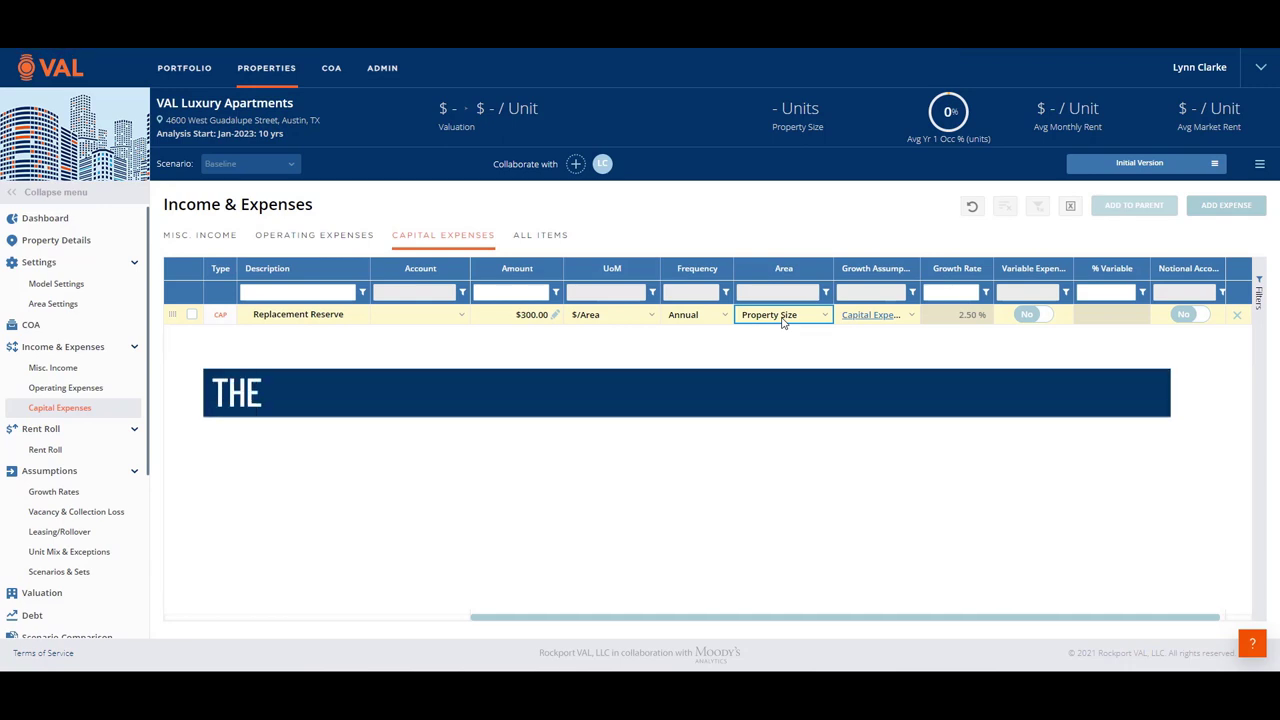
- In the rent roll, name the first row's unit type One Bedroom and set its unit subtype to Market
left_click(58, 451)
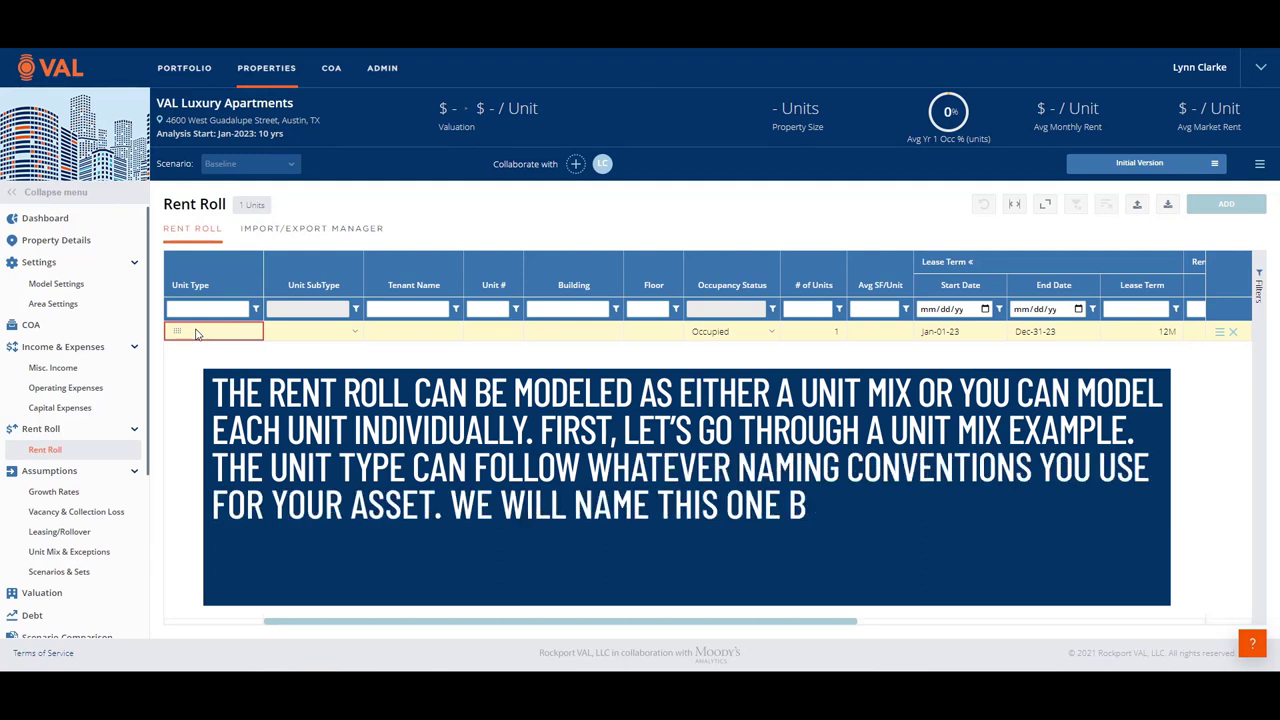
type("One Bedroom")
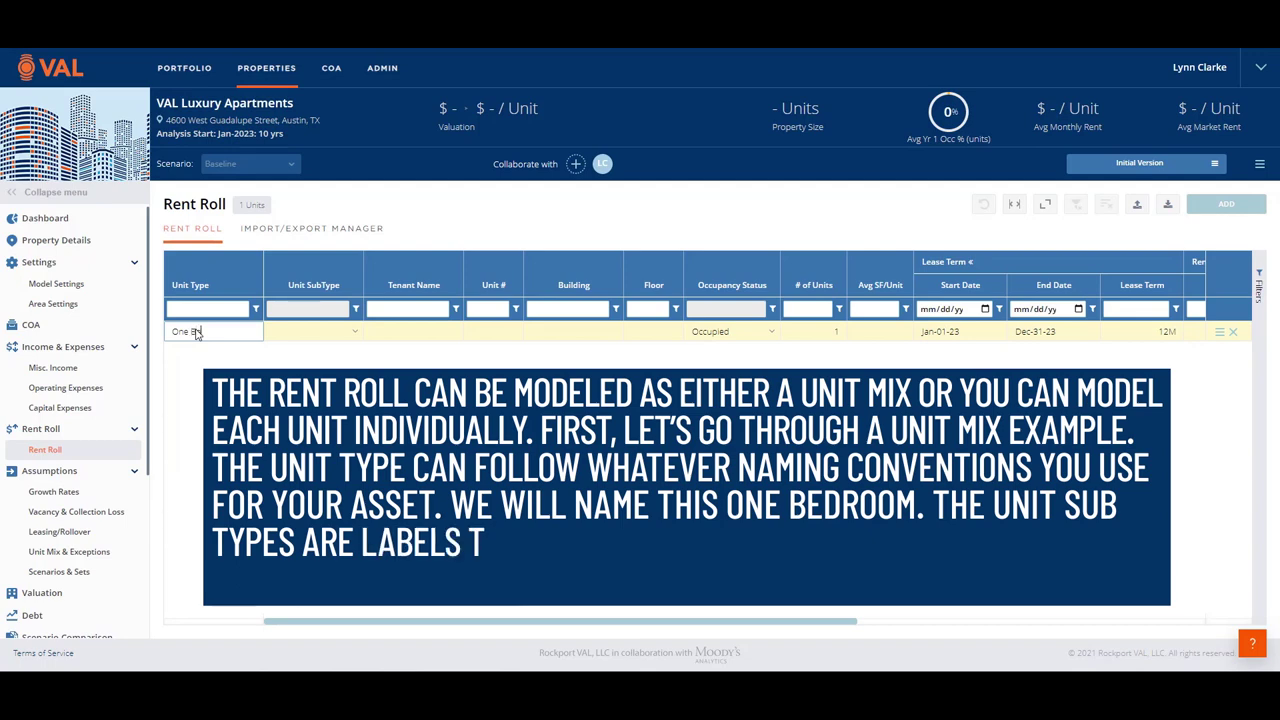
key("Return")
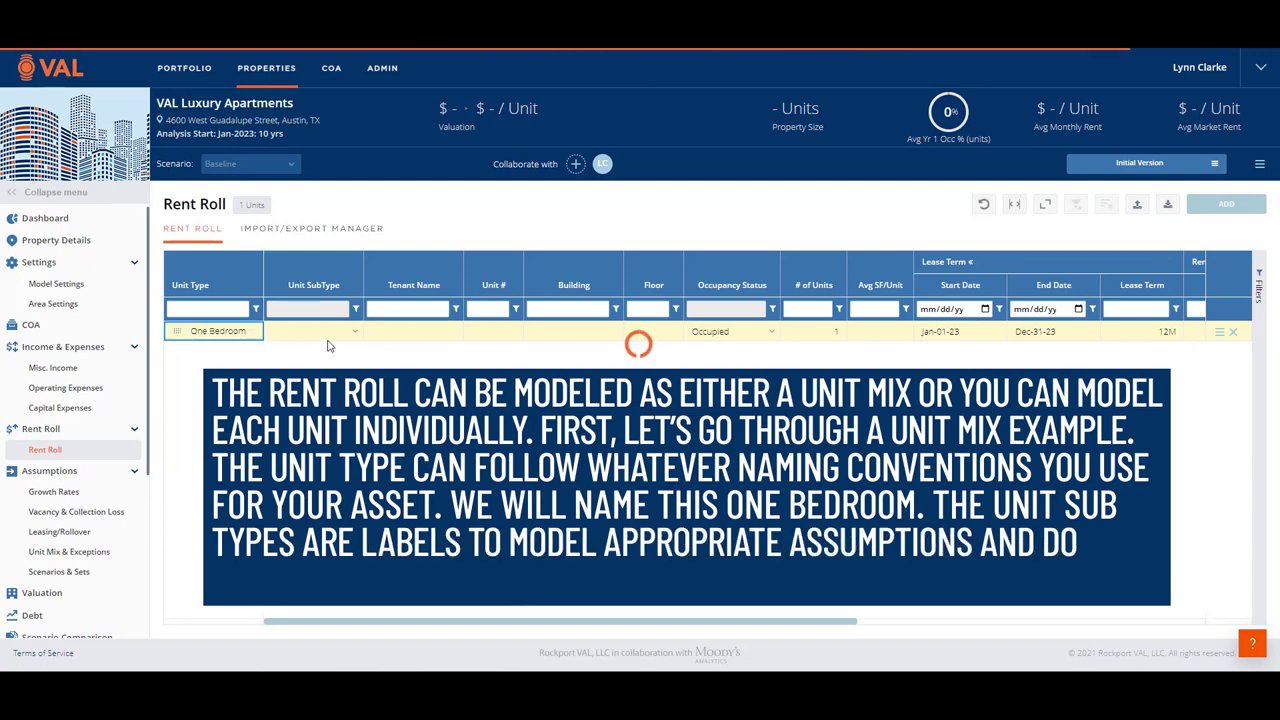
left_click(343, 334)
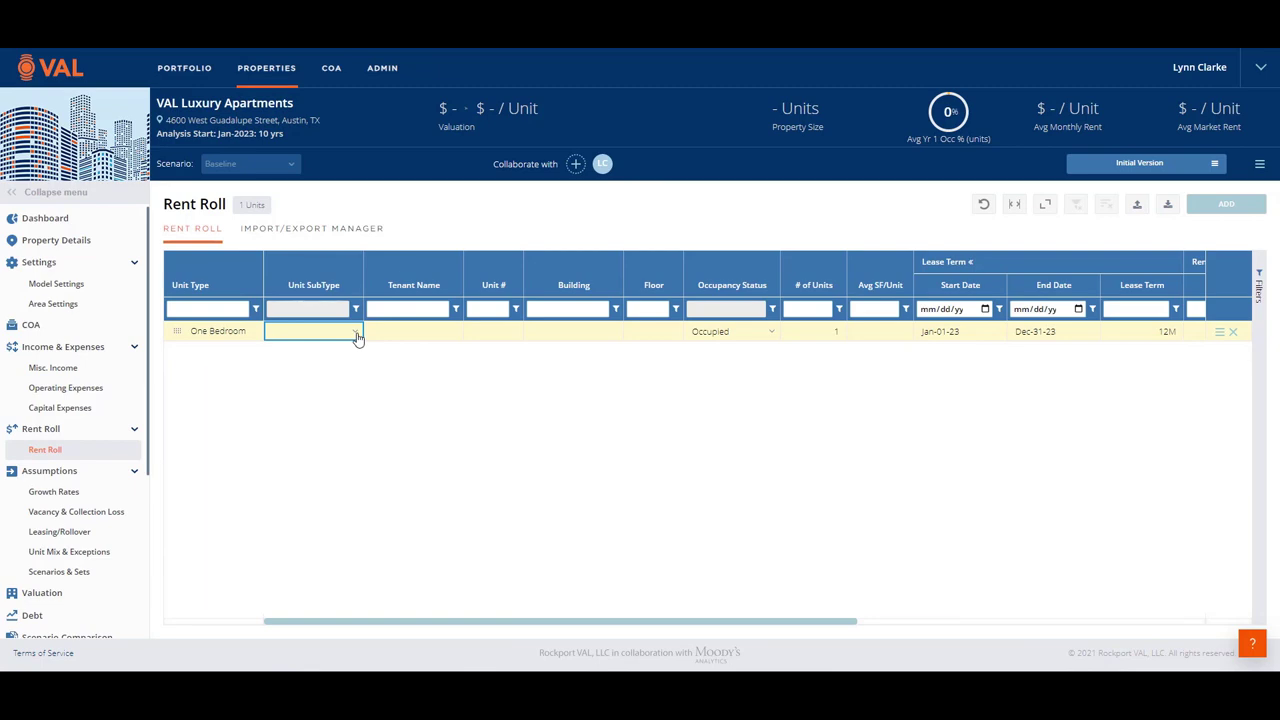
left_click(357, 337)
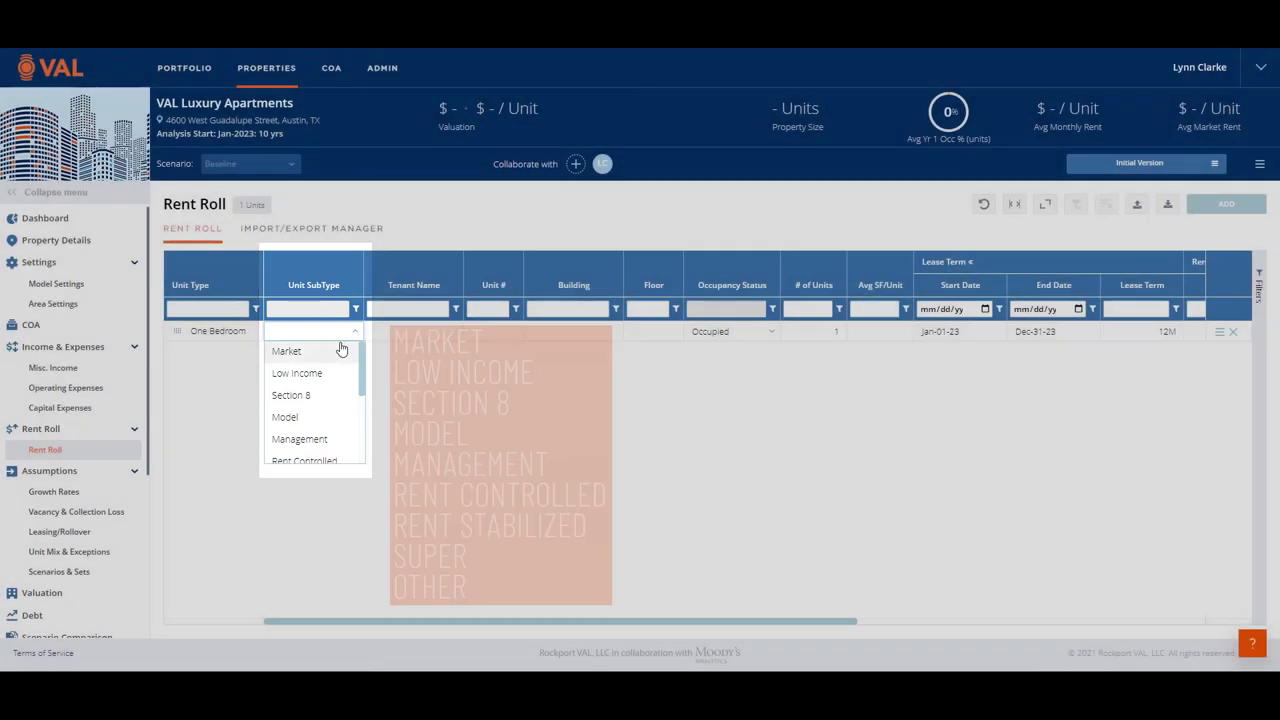
left_click(337, 351)
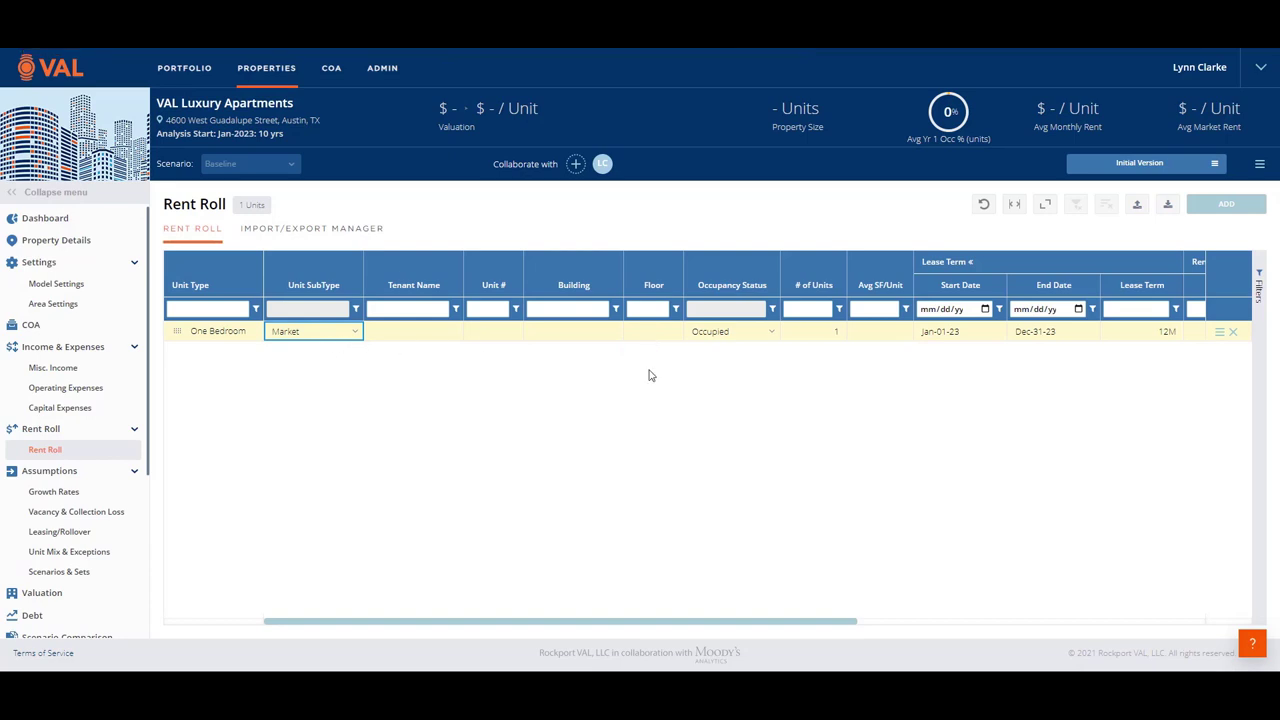
- Set the One Bedroom row to 14 units, 800 average SF per unit and a rent amount of 3,200
left_click(822, 338)
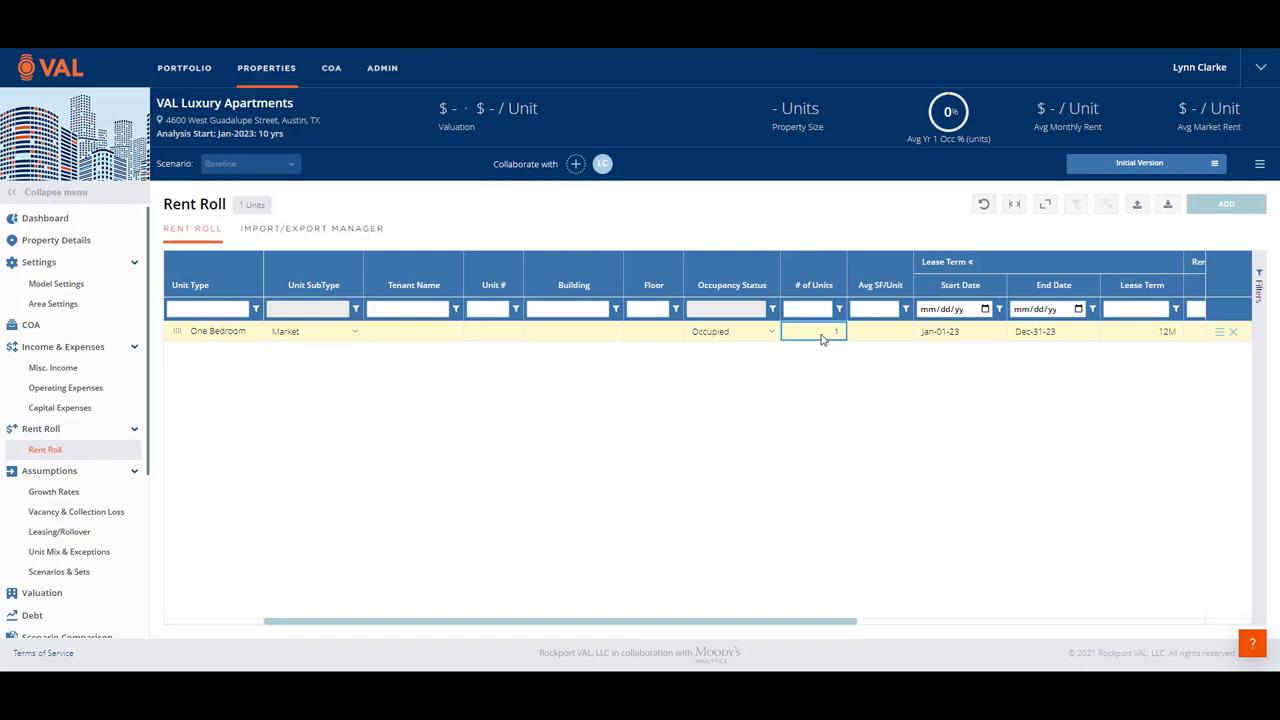
type("14")
key("Return")
left_click(883, 341)
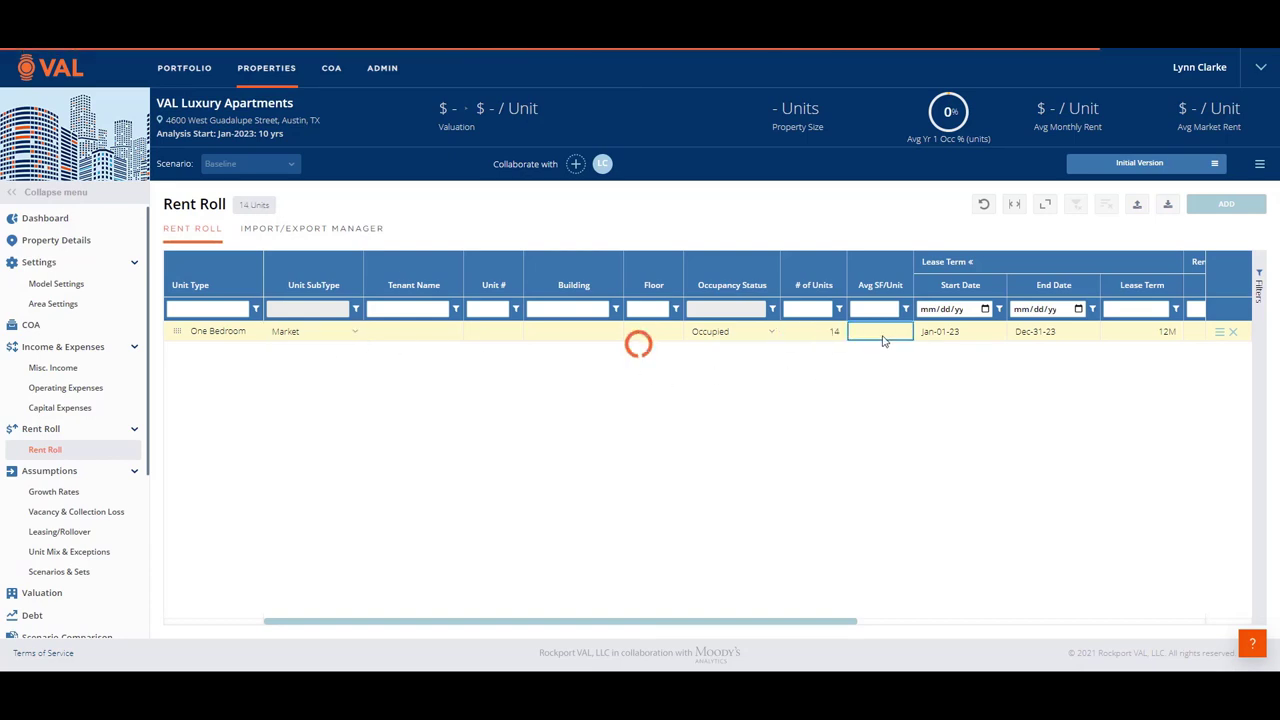
type("800")
key("Return")
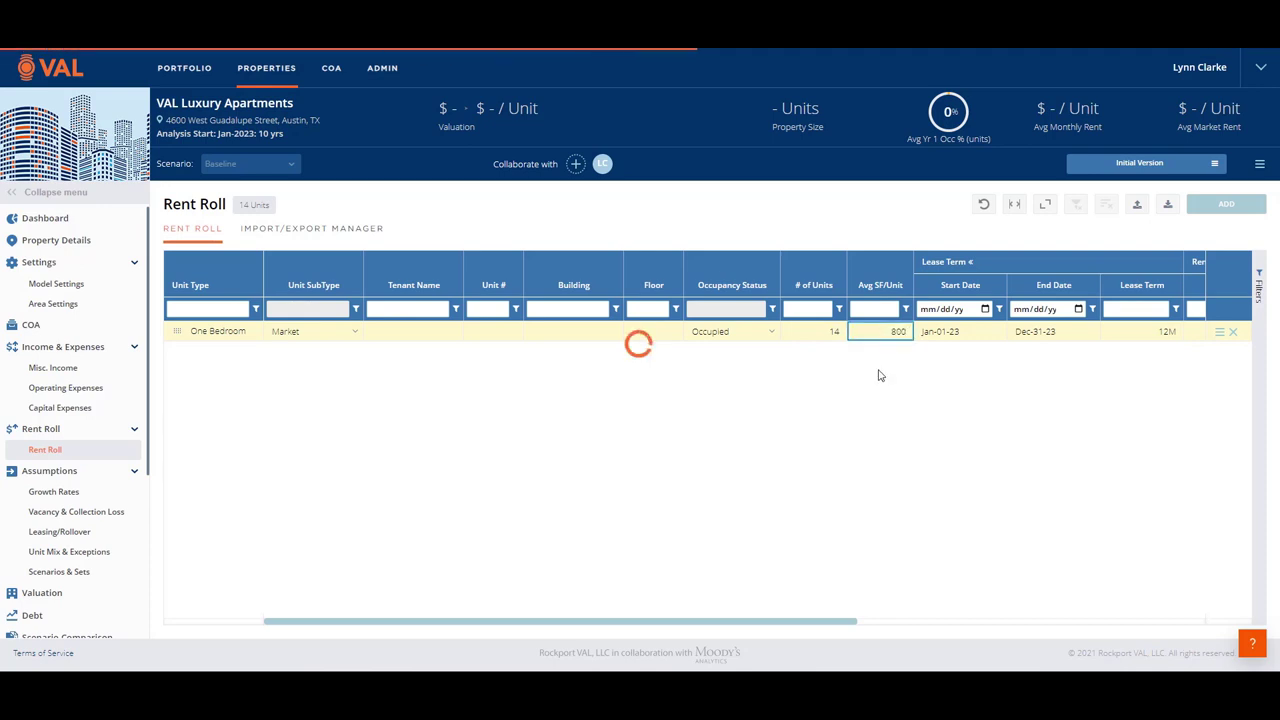
left_click_drag(803, 622, 1095, 646)
left_click(788, 330)
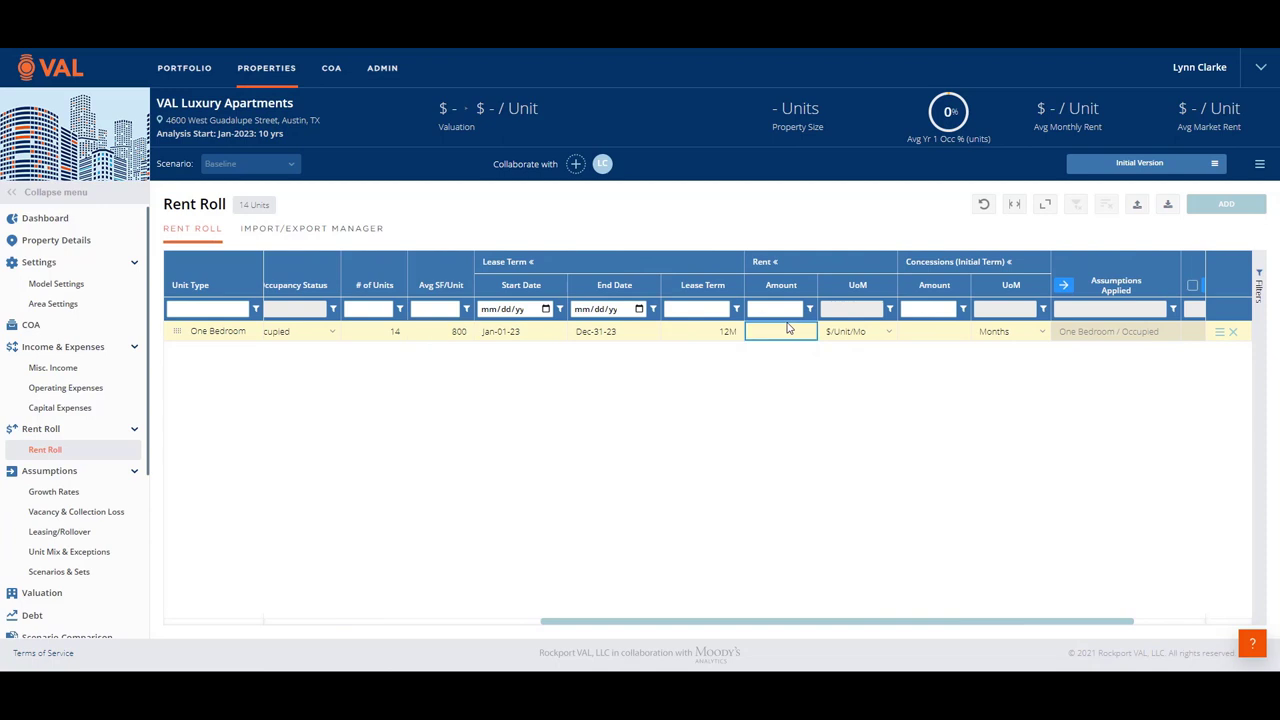
type("3200")
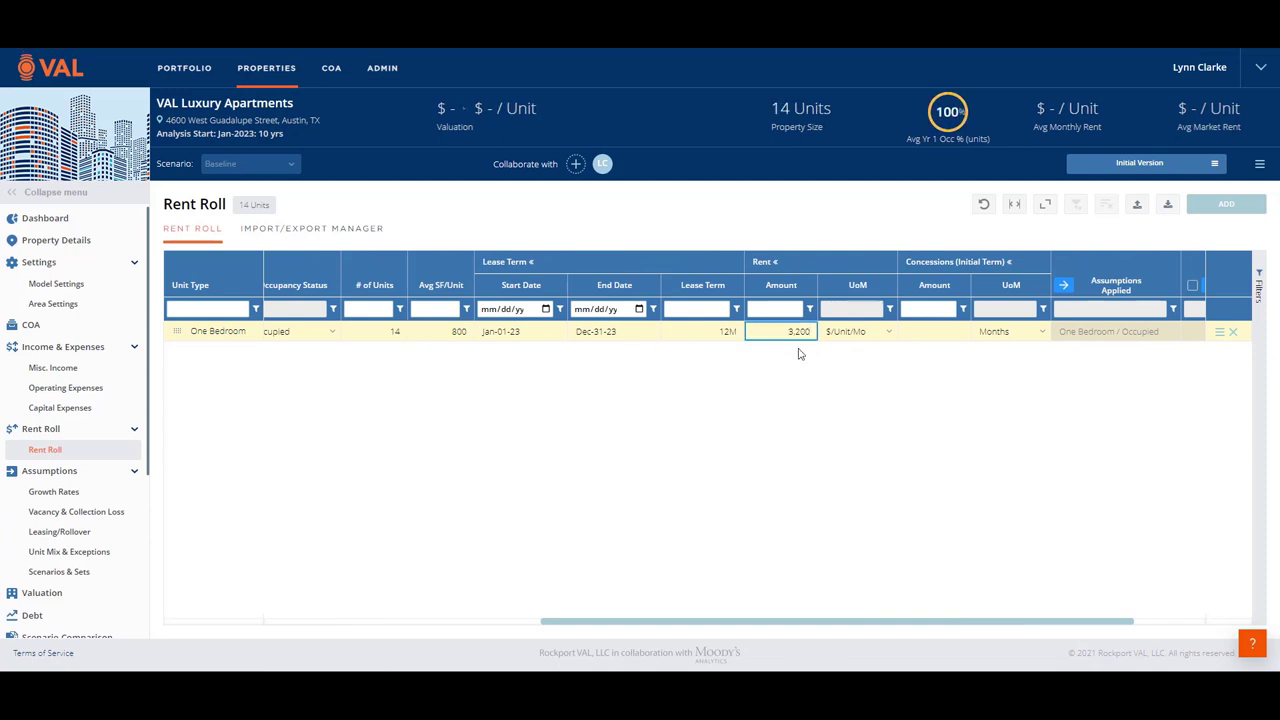
- Clone the One Bedroom row once and rename the copy's unit type Two Bedroom
left_click_drag(816, 629, 520, 650)
left_click(242, 334)
right_click(242, 334)
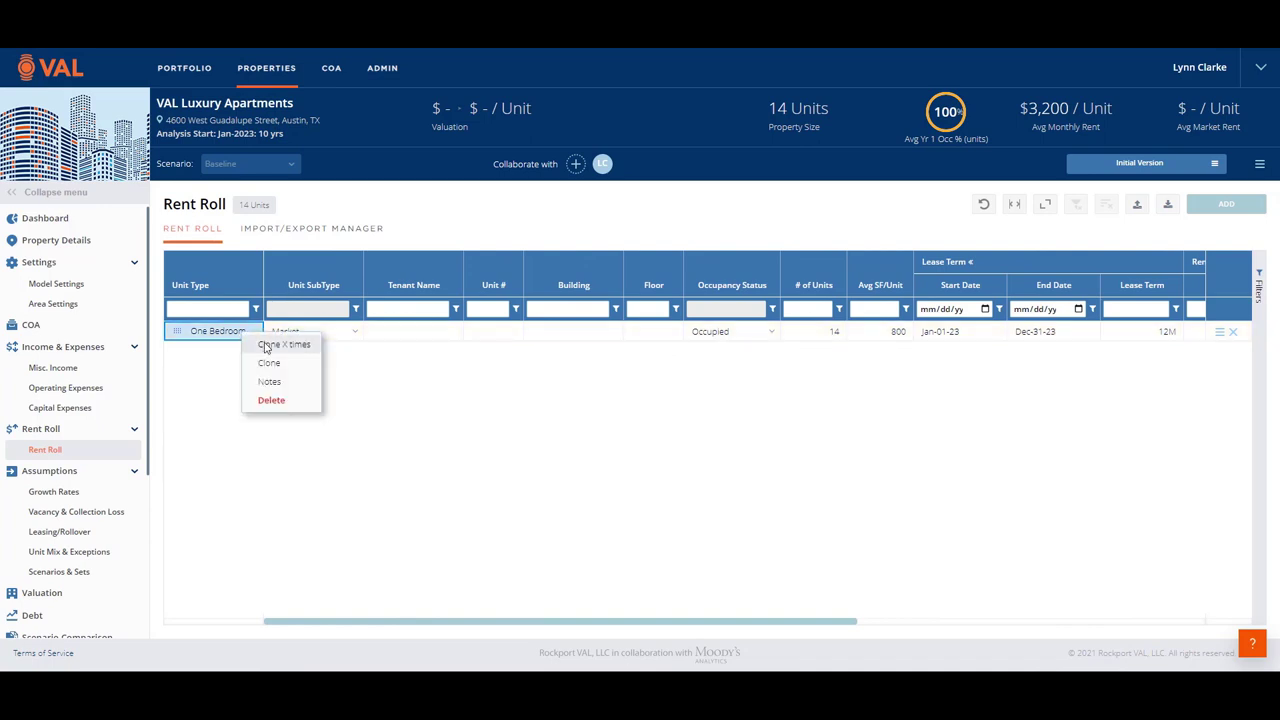
left_click(268, 362)
double_click(240, 352)
type("Two Bedroom")
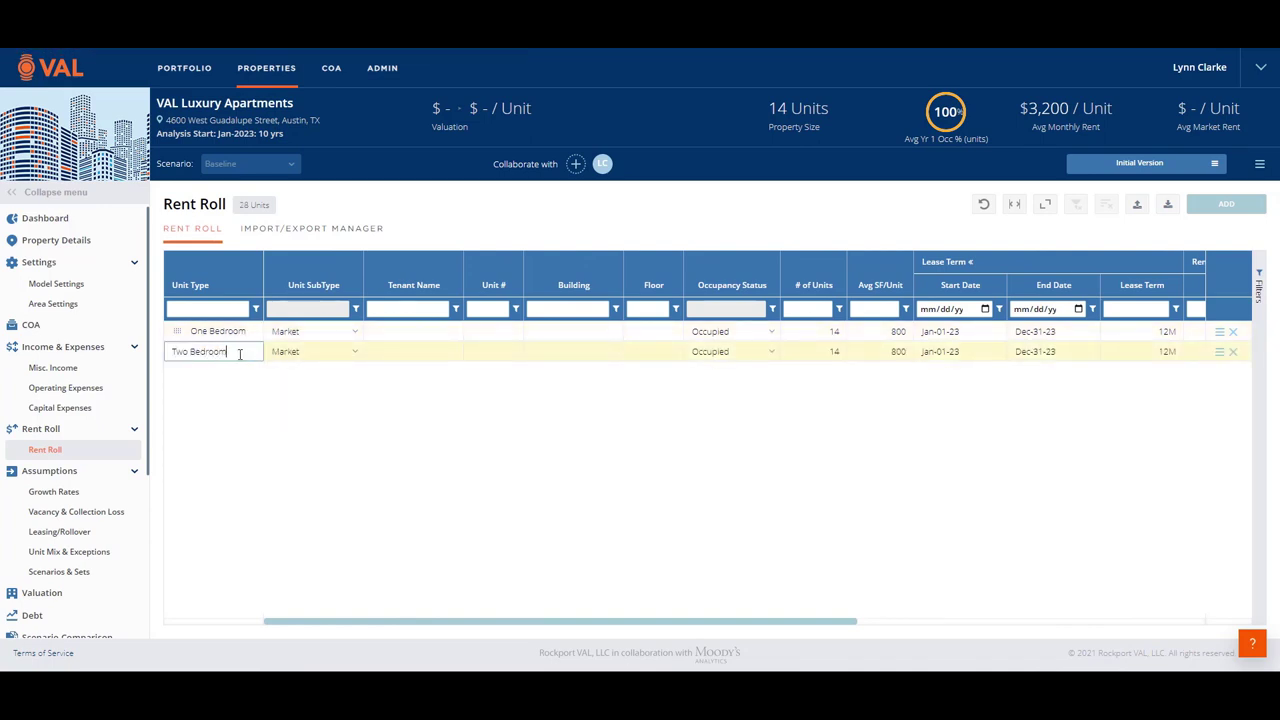
- Set the Two Bedroom row to 5 units with an average of 1290 SF per unit
left_click(806, 355)
type("5")
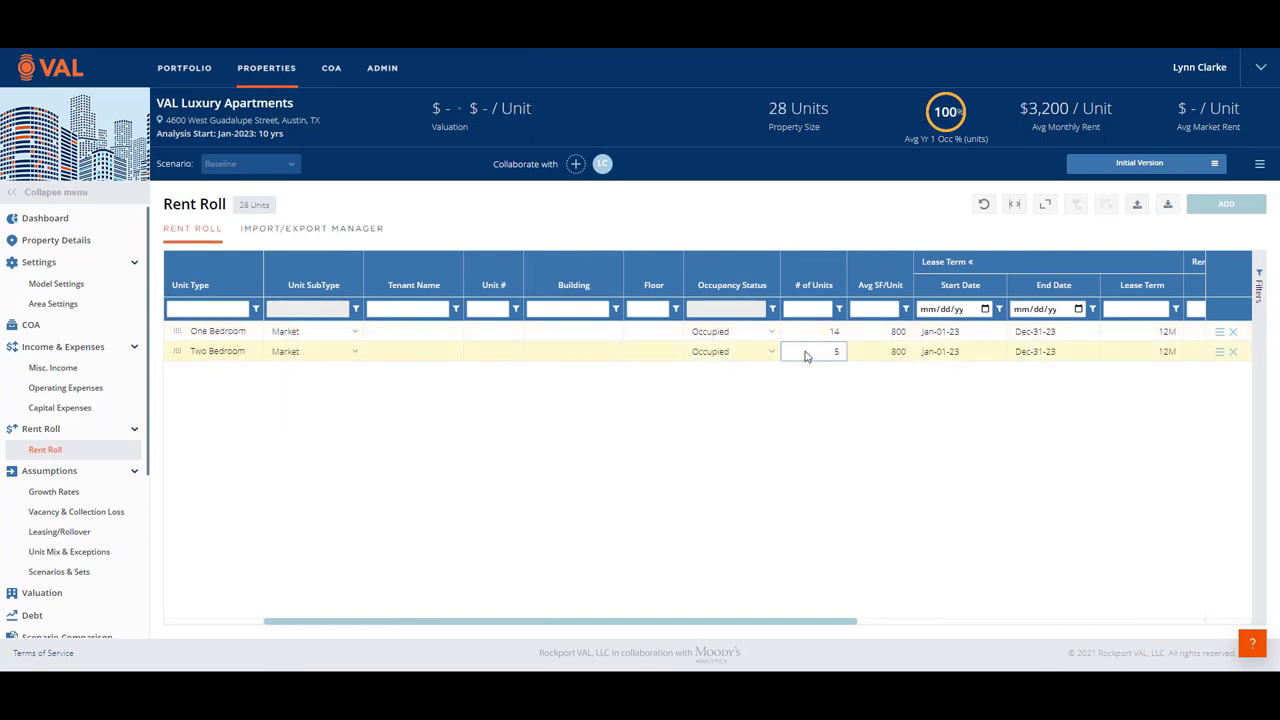
left_click(898, 358)
type("1250")
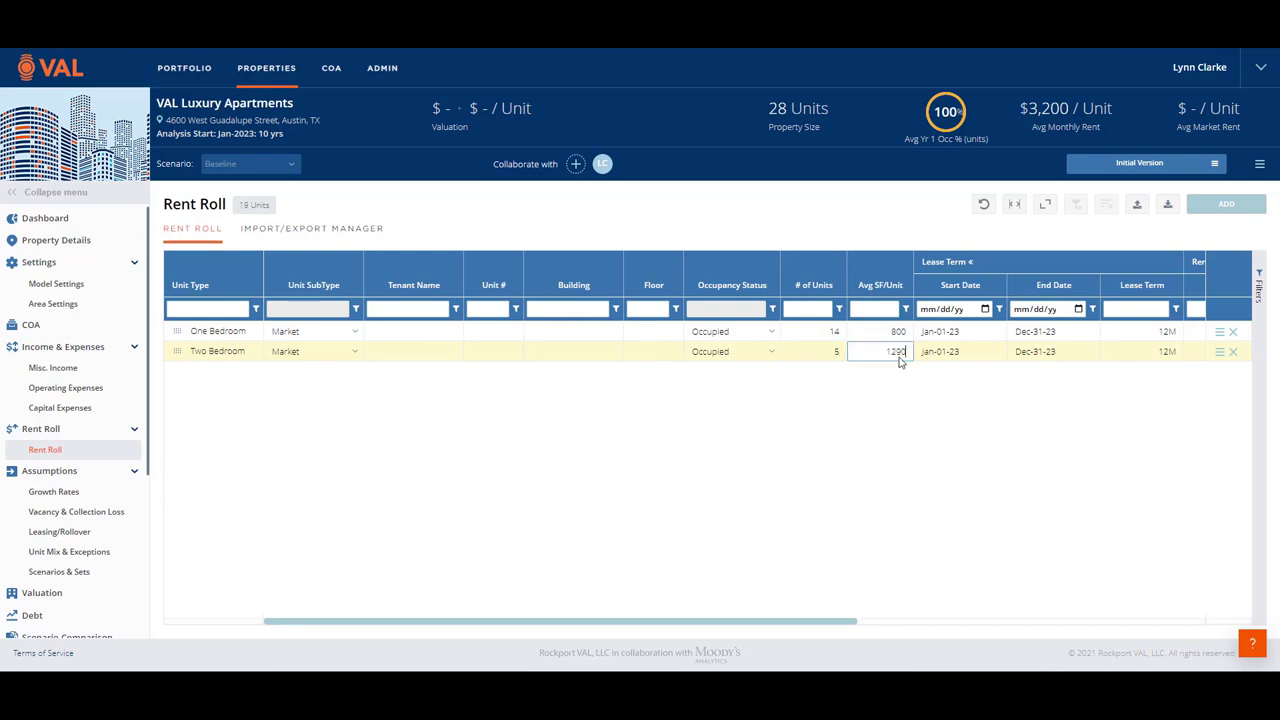
- Set the rent amount of the Two Bedroom row in the rent roll to 4,170
key("Return")
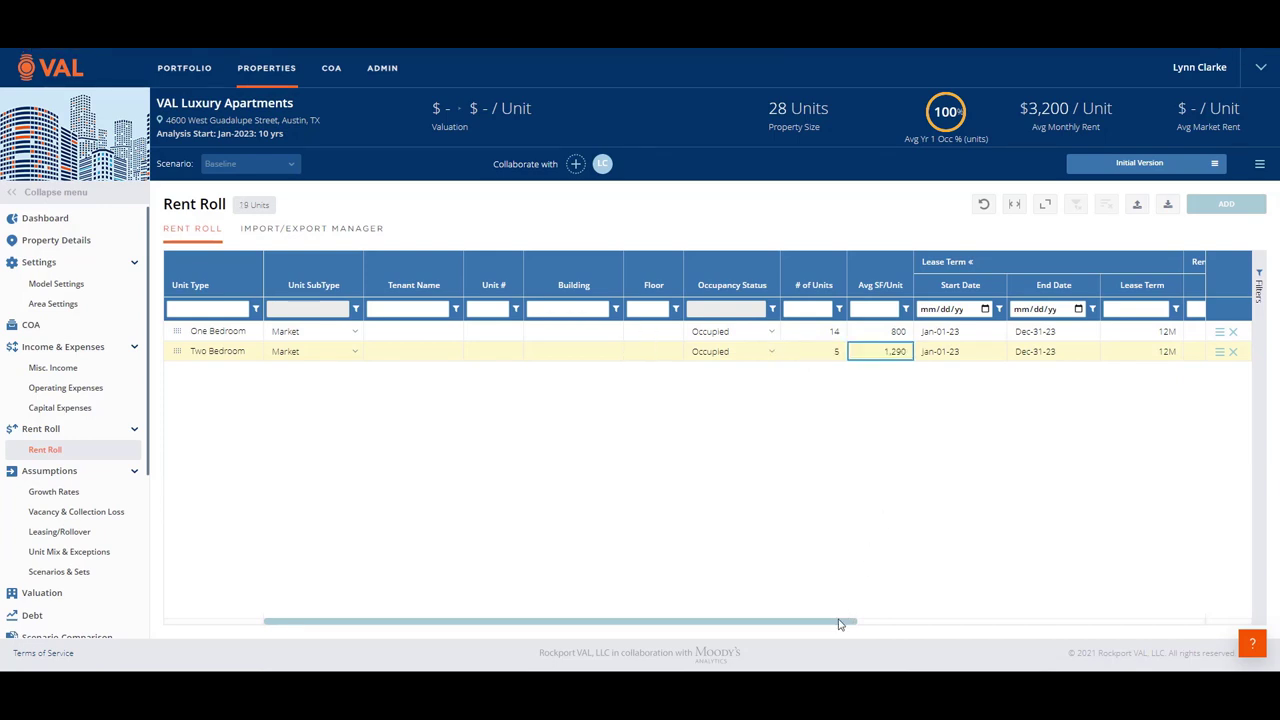
left_click_drag(846, 620, 1030, 623)
left_click(932, 351)
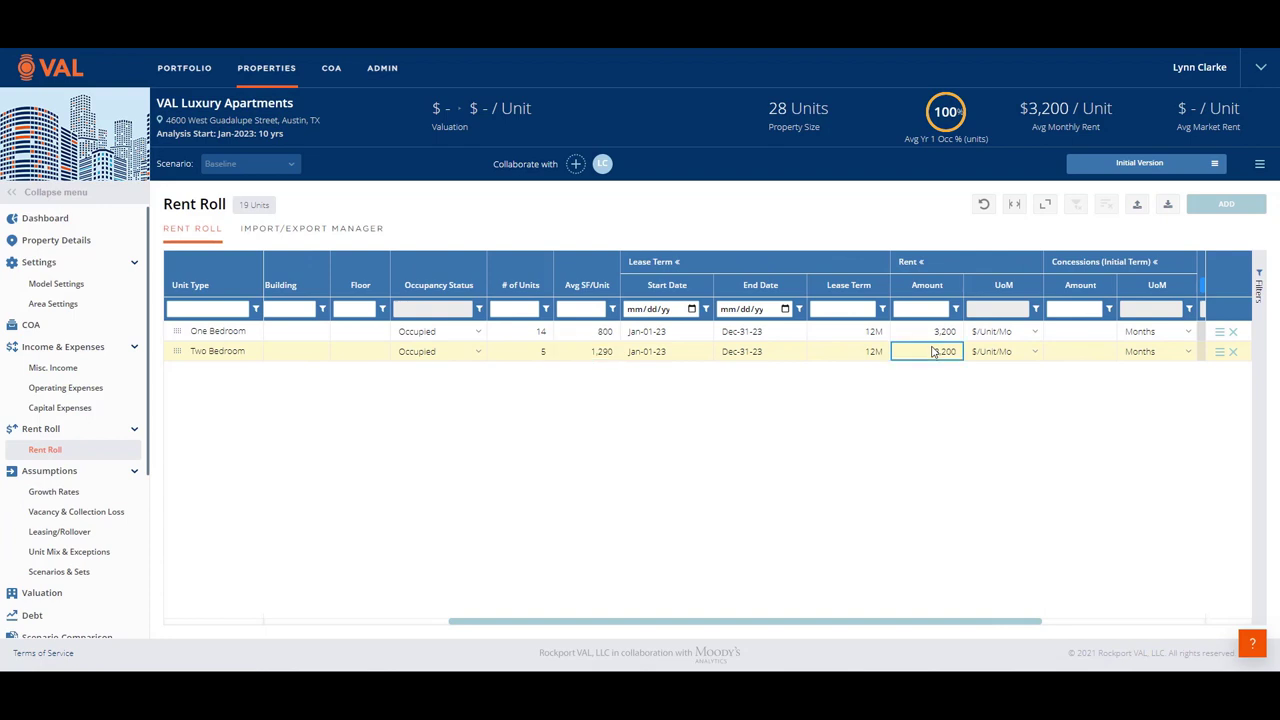
type("4,")
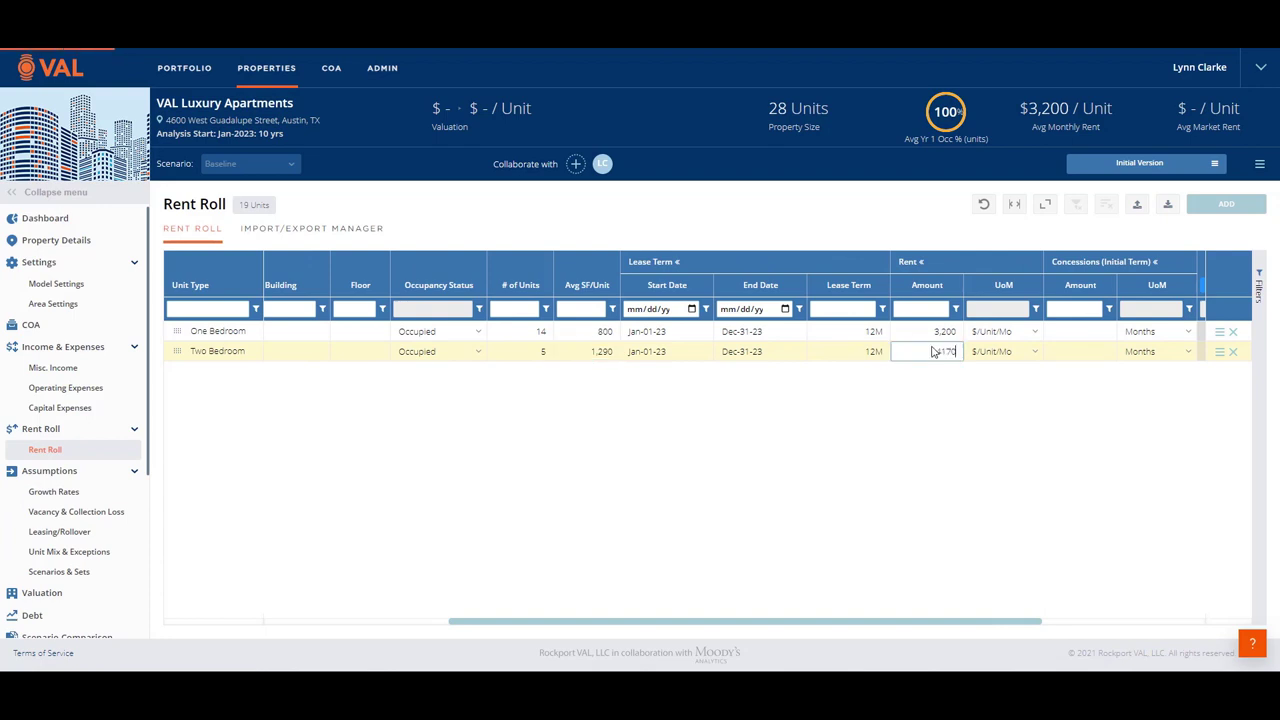
type("170")
key("Return")
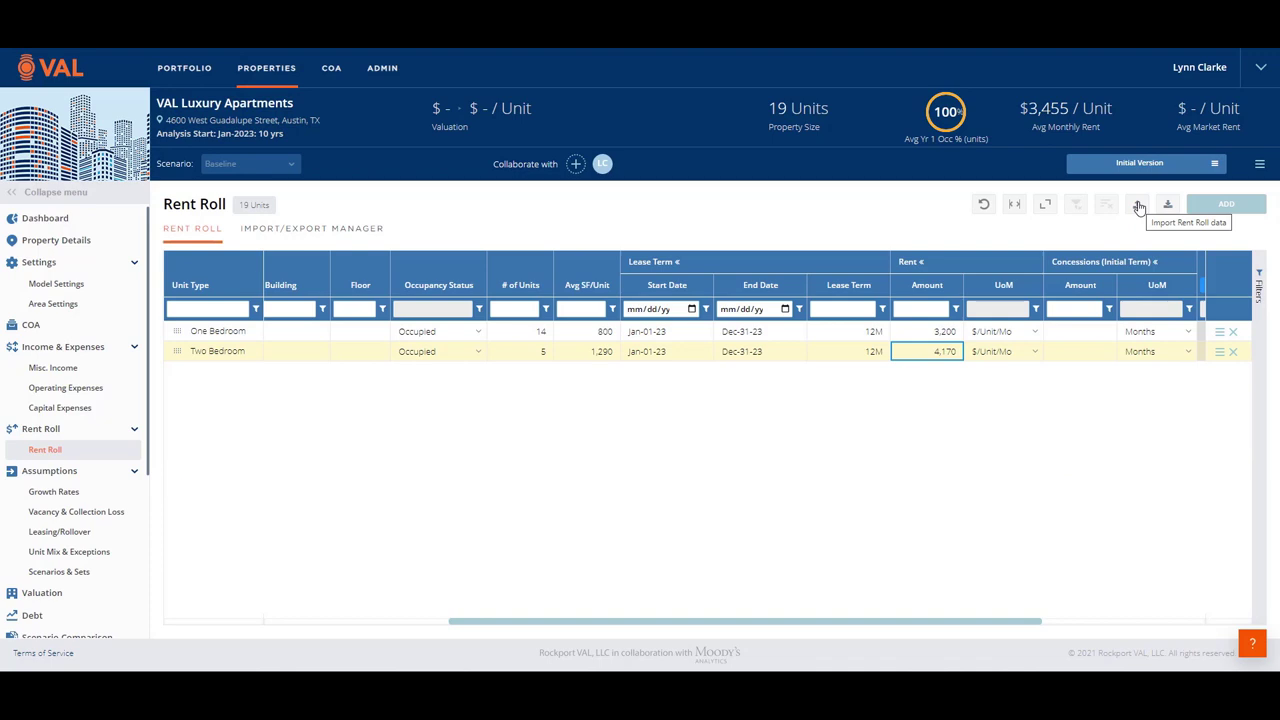
- Import the prepared rent roll Excel file into the rent roll, keeping the option to save a version of the property before importing
left_click(1138, 206)
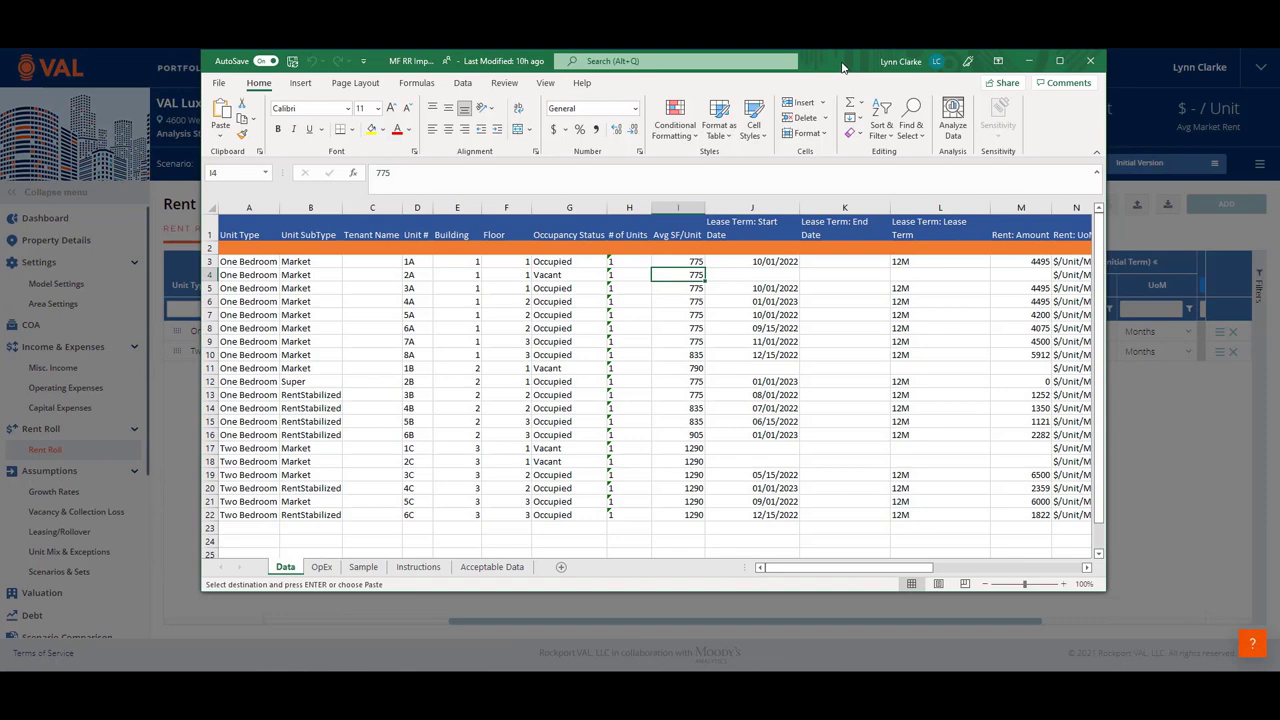
left_click_drag(852, 56, 1279, 66)
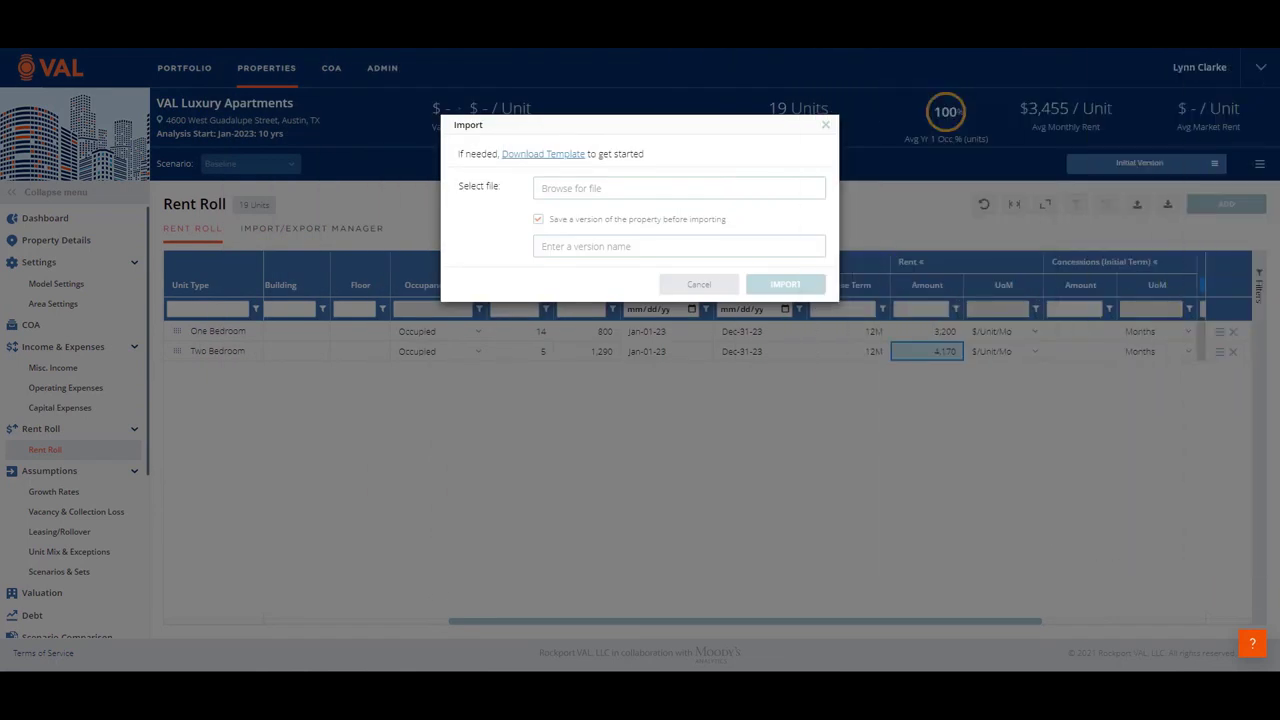
left_click_drag(1279, 193, 574, 193)
left_click(784, 289)
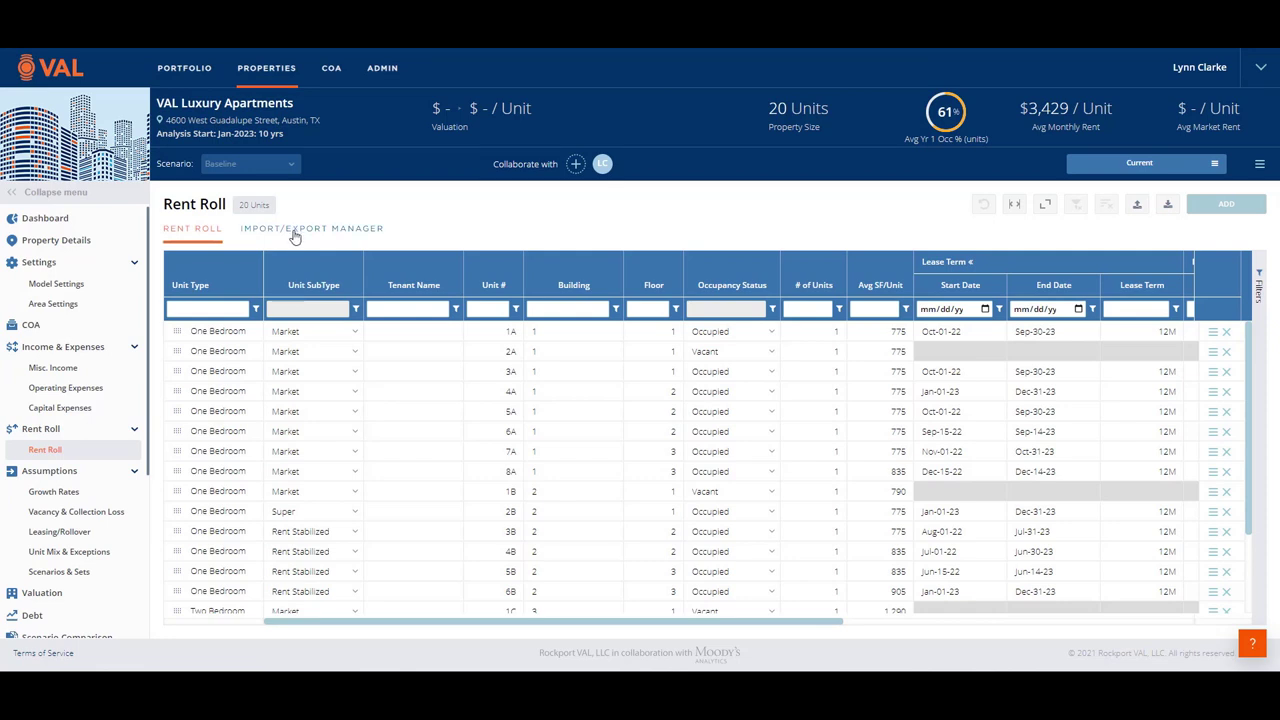
- Review the latest import's row details in the import/export manager, and check unit 2A's occupancy status in the imported rent roll
left_click(295, 230)
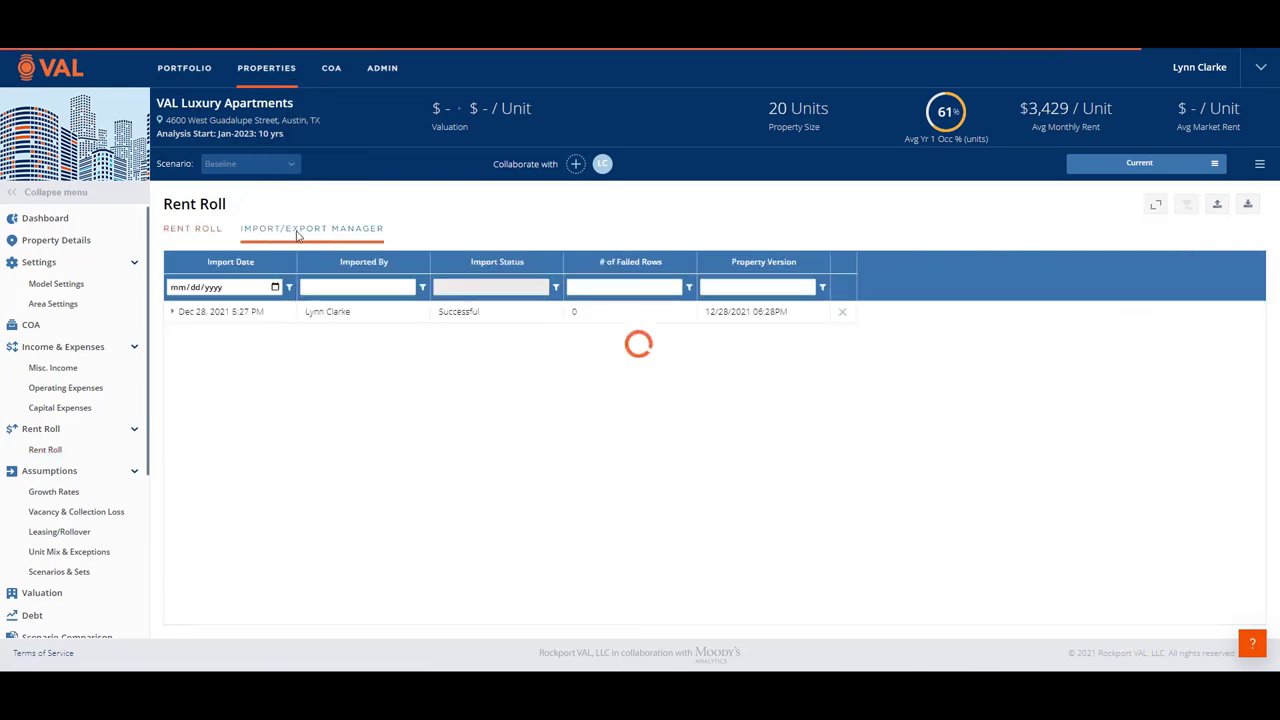
left_click(174, 313)
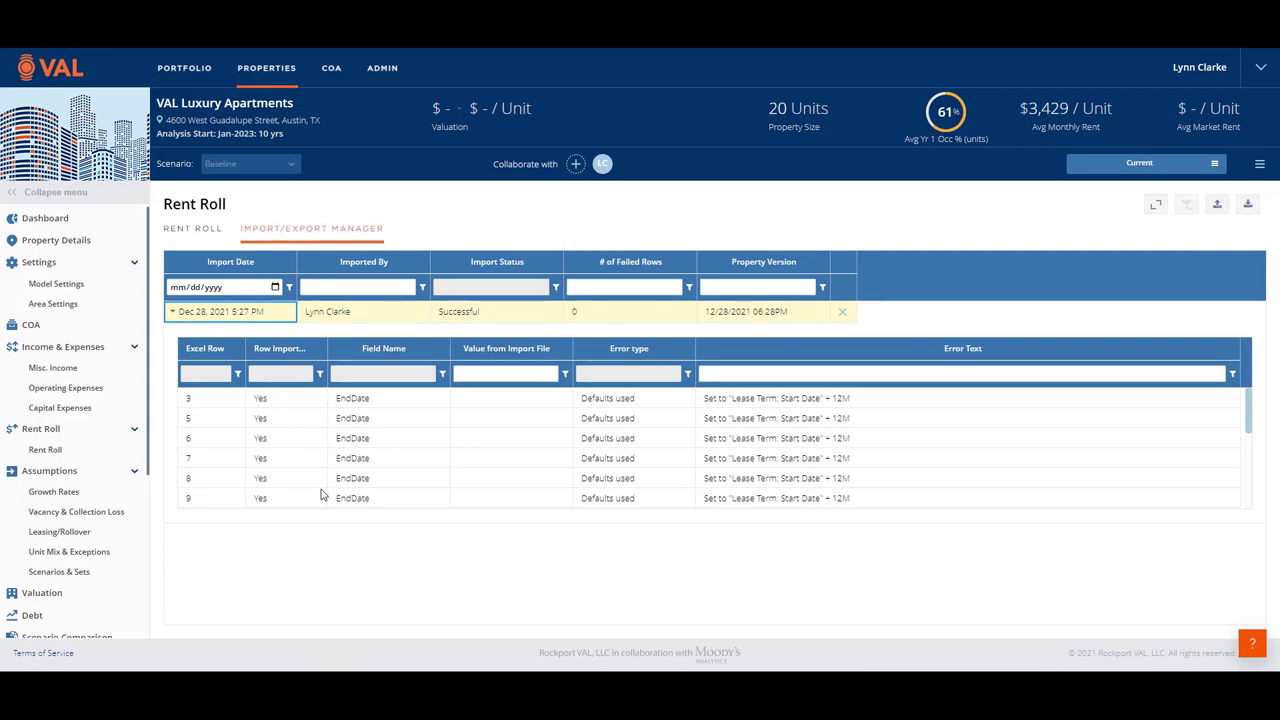
left_click(200, 229)
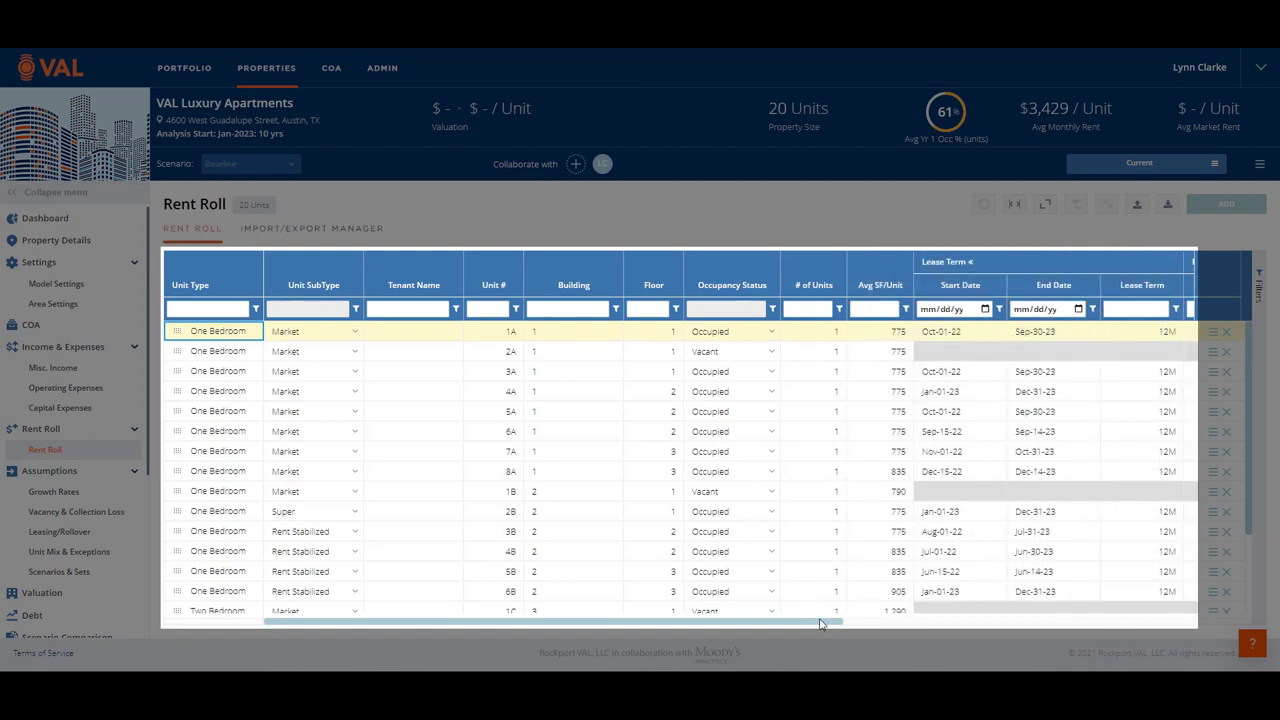
left_click_drag(819, 624, 810, 665)
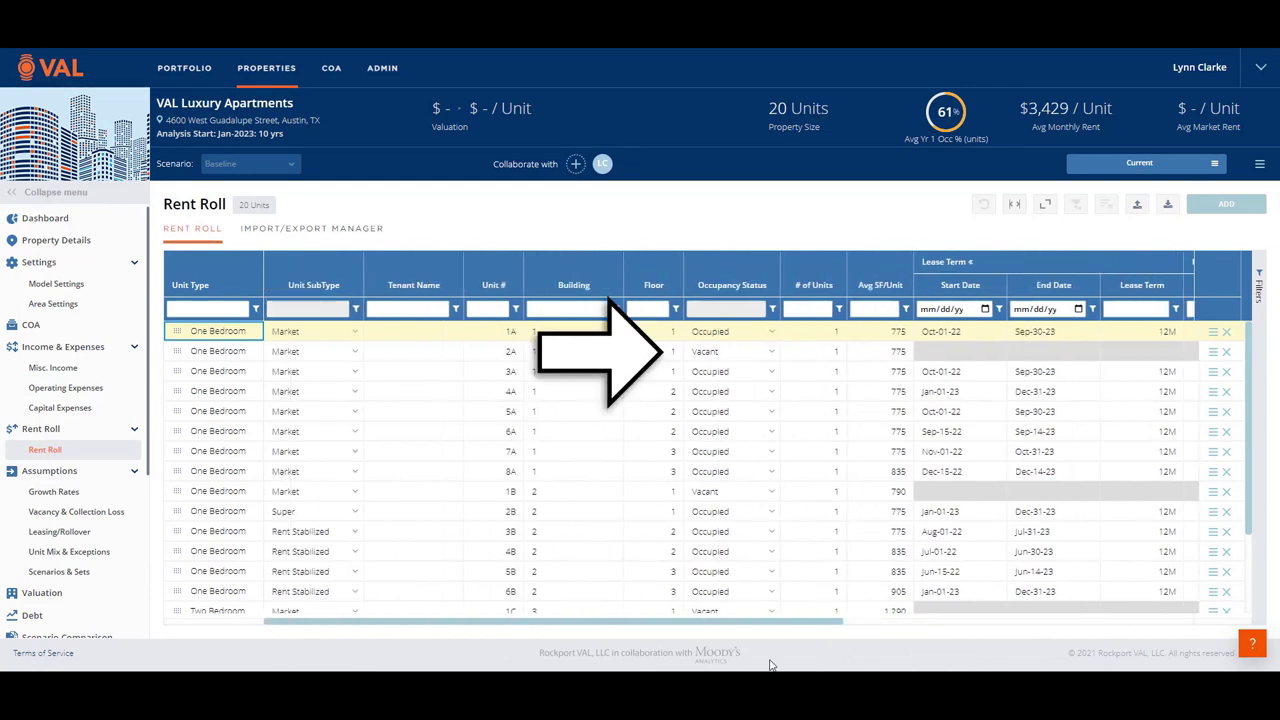
left_click(727, 354)
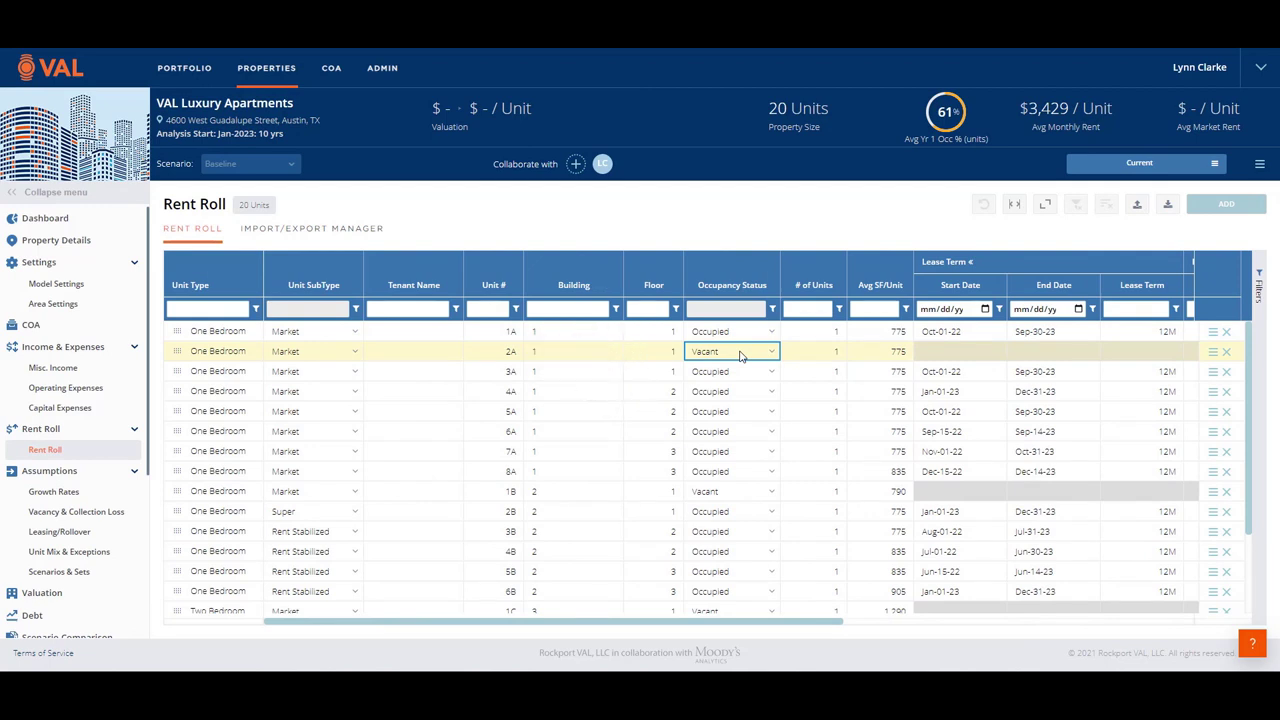
- Add a new leasing/rollover assumption to the property and name it One Bedroom
left_click(58, 533)
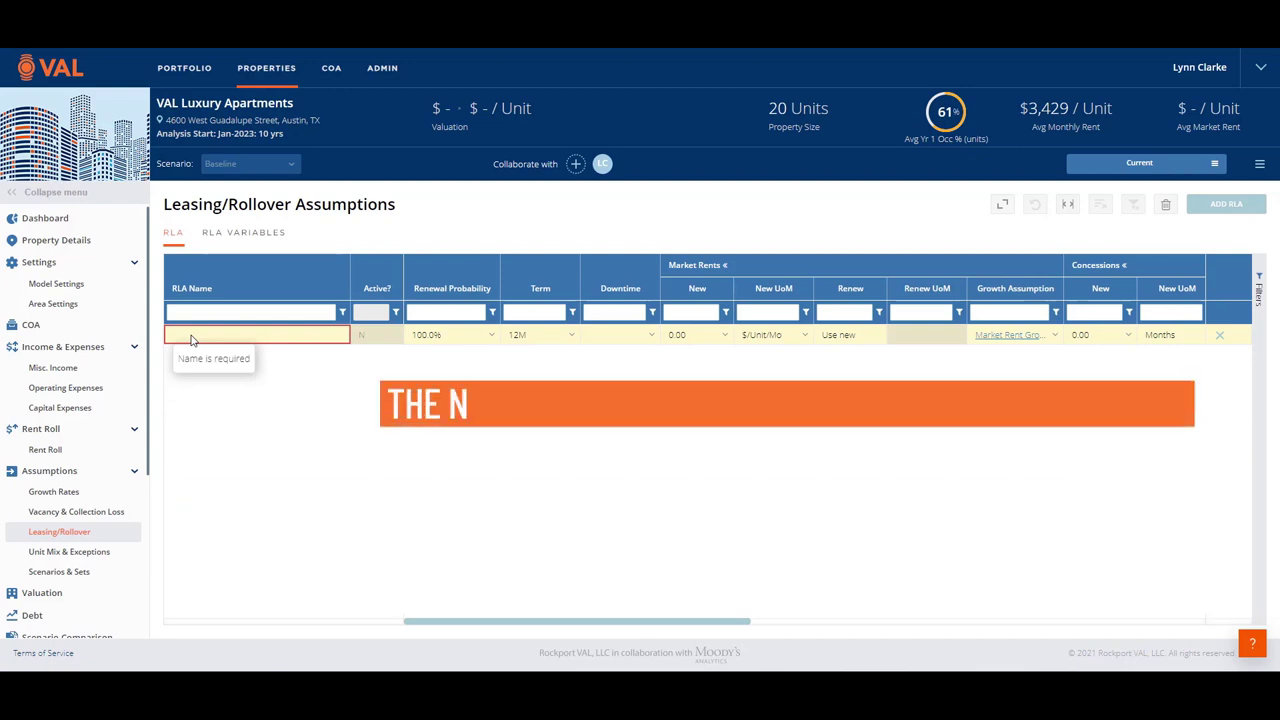
left_click(676, 336)
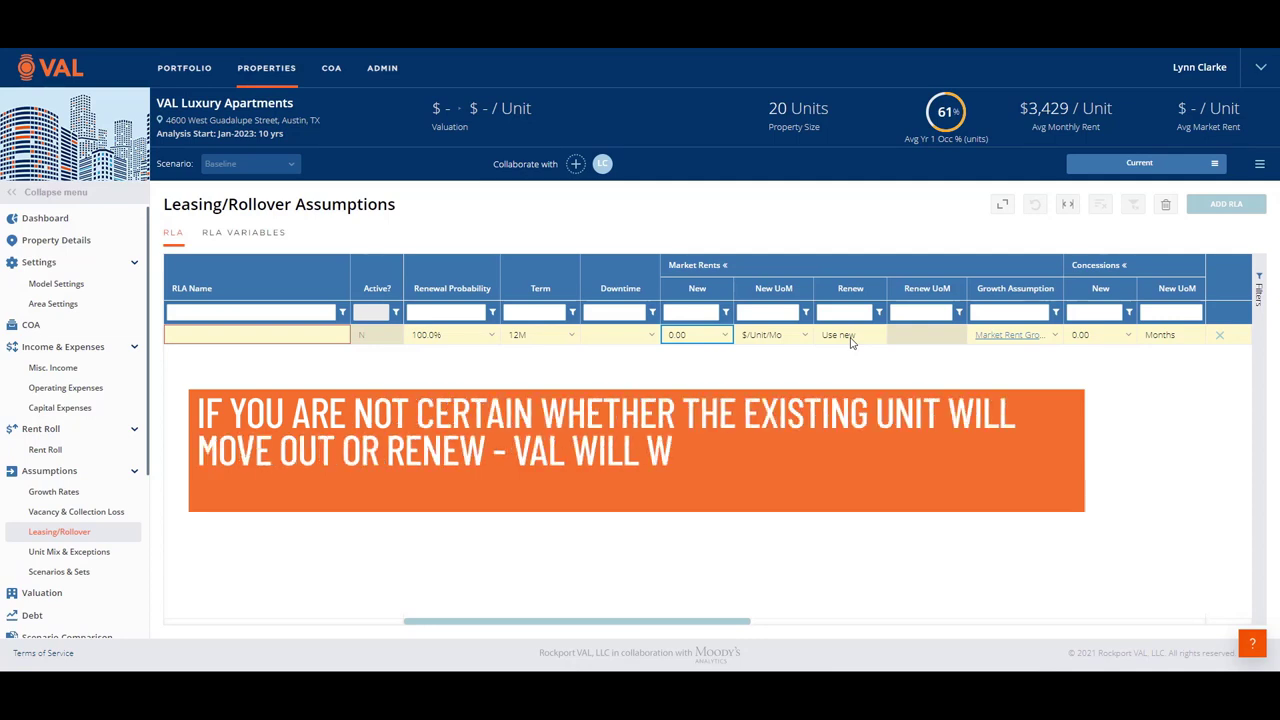
left_click(449, 339)
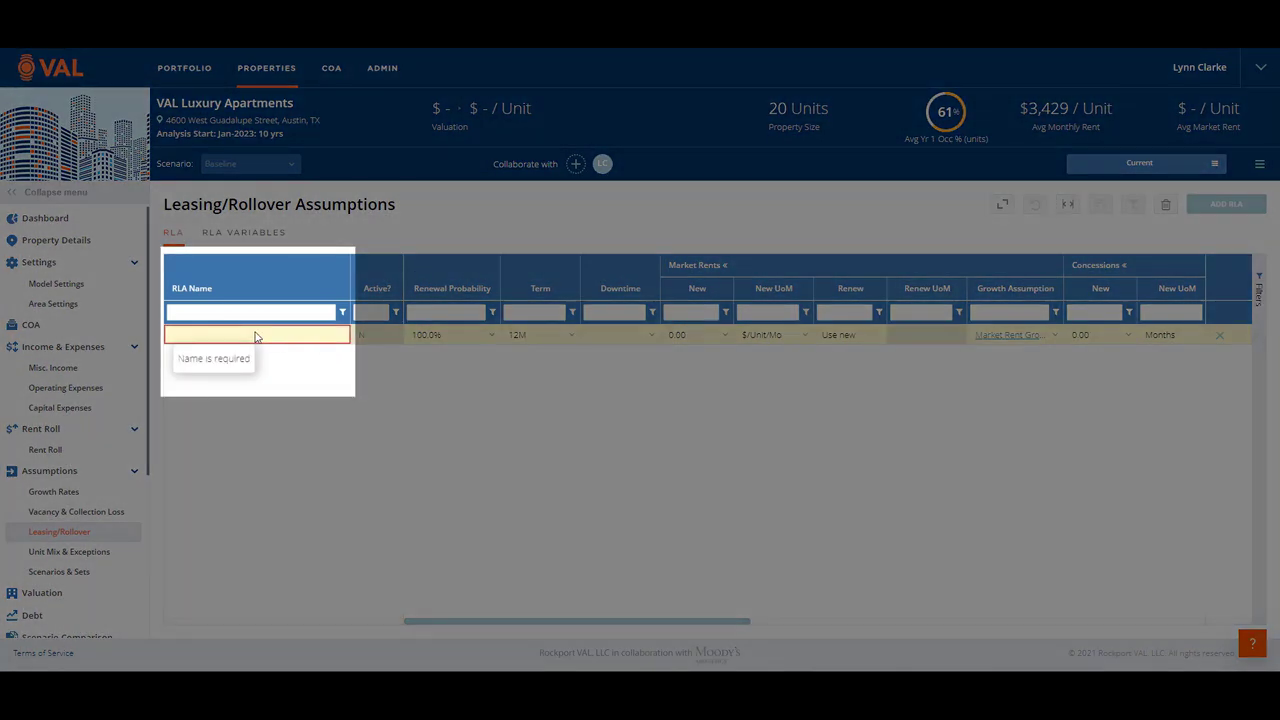
left_click(255, 337)
type("One Be")
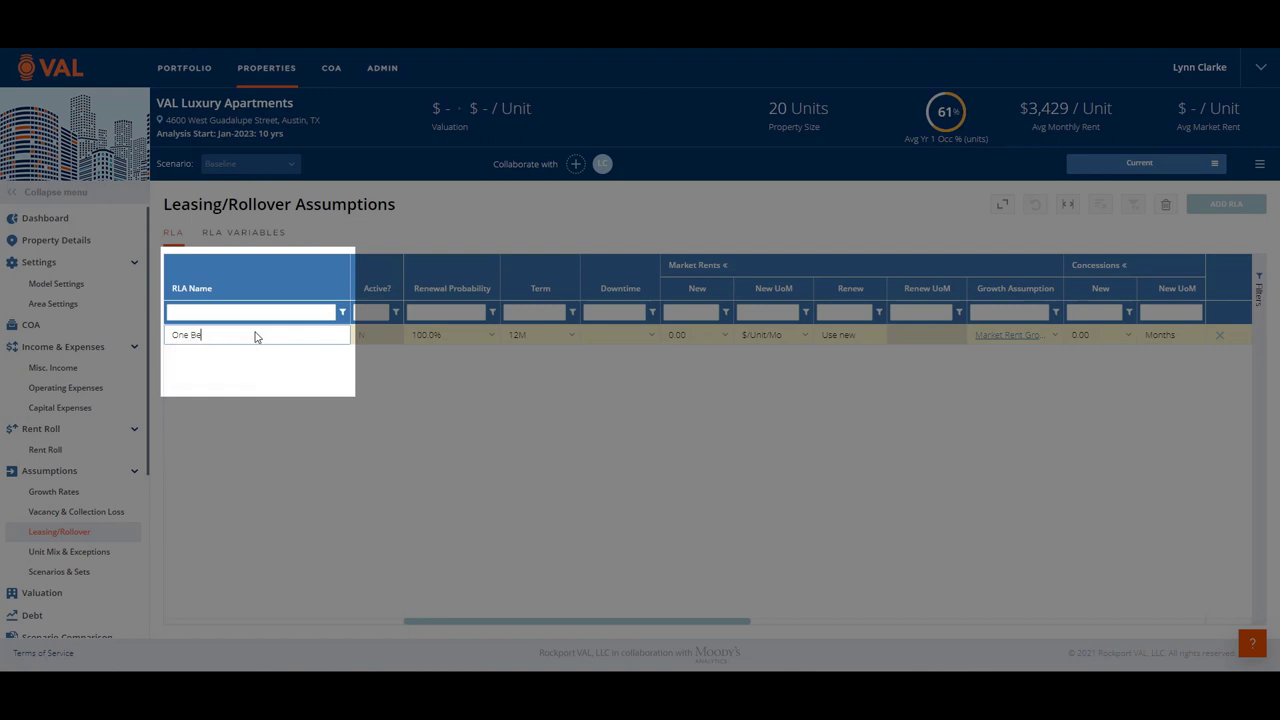
type("droom")
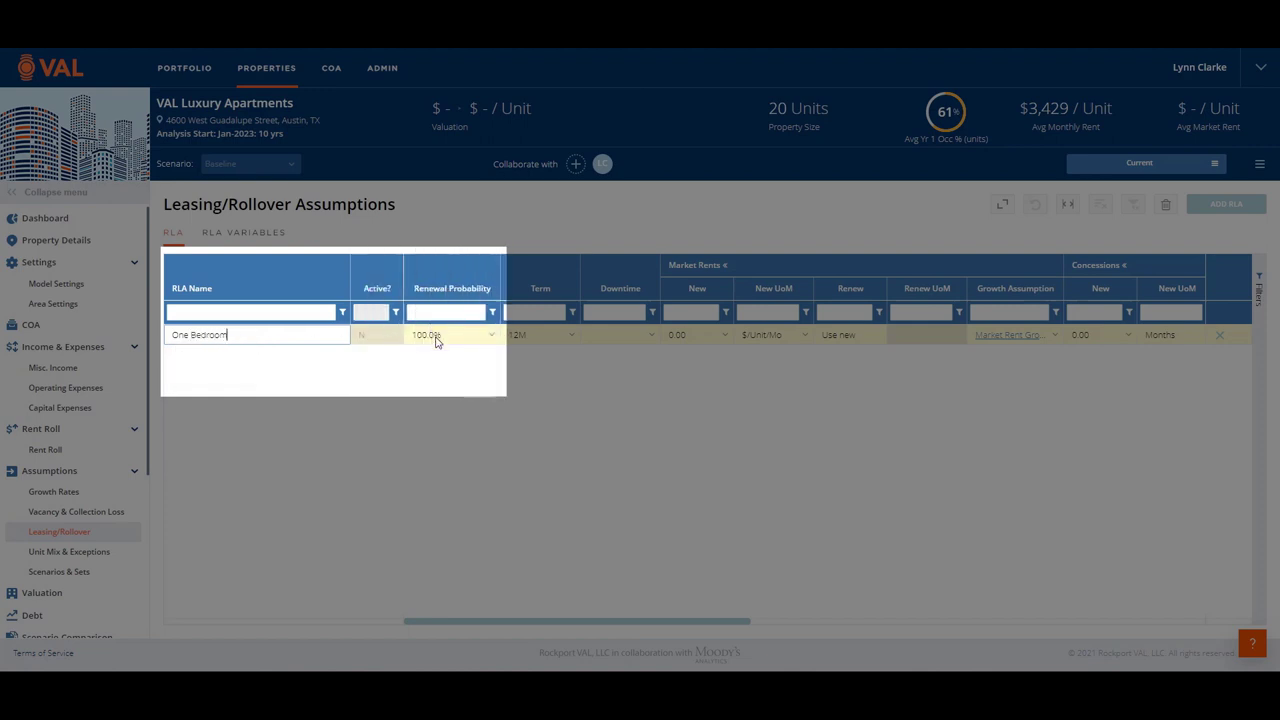
- Set the One Bedroom assumption's renewal probability to 60% and its downtime to 10 days
left_click(436, 340)
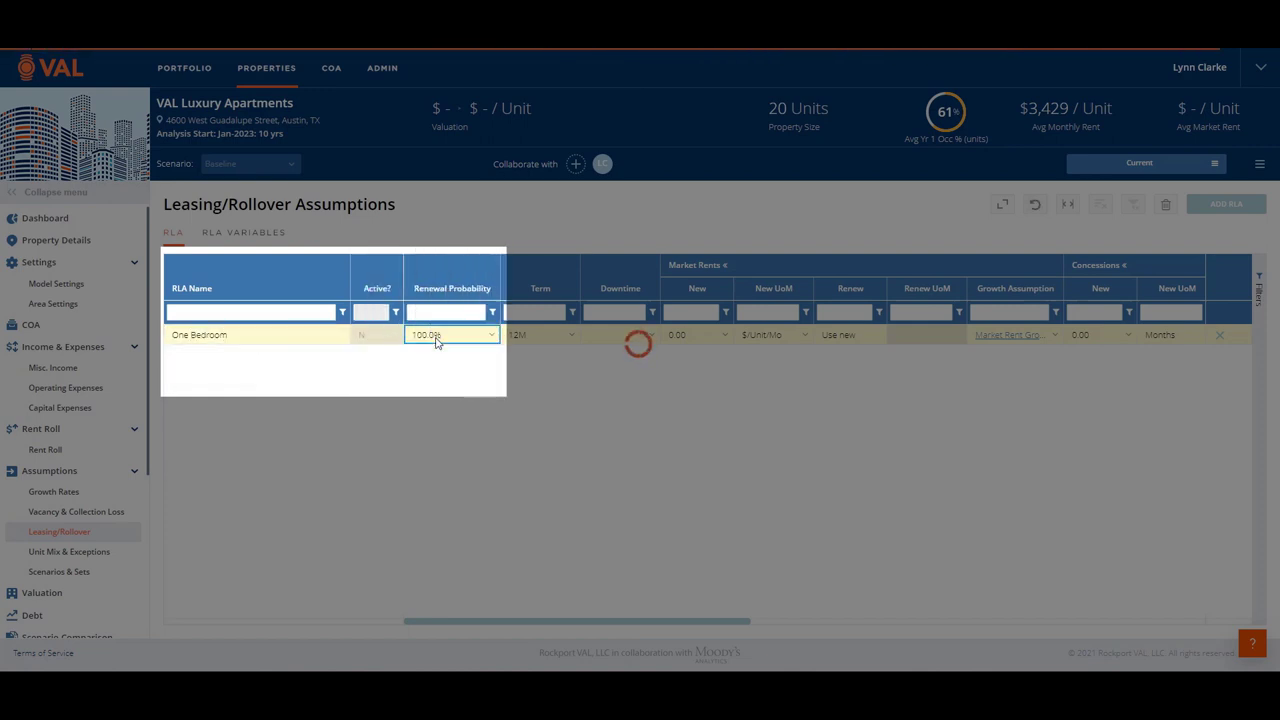
type("60")
key("Return")
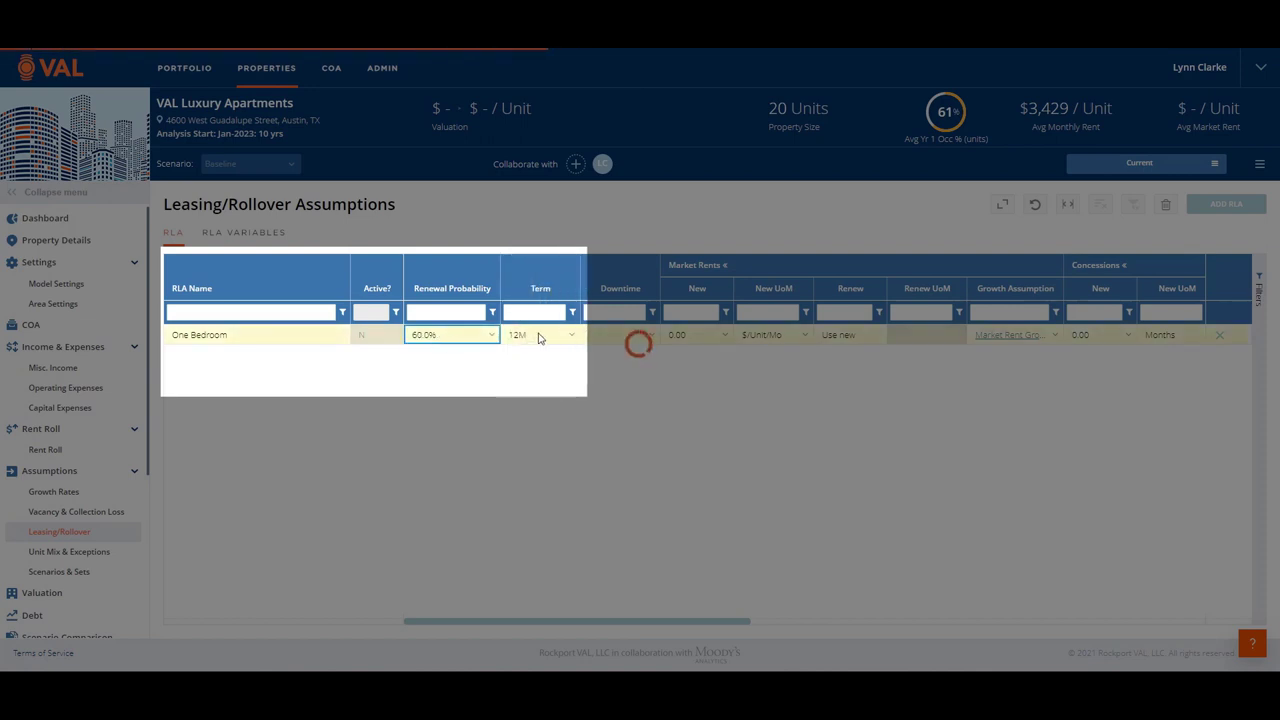
left_click(538, 338)
left_click(609, 338)
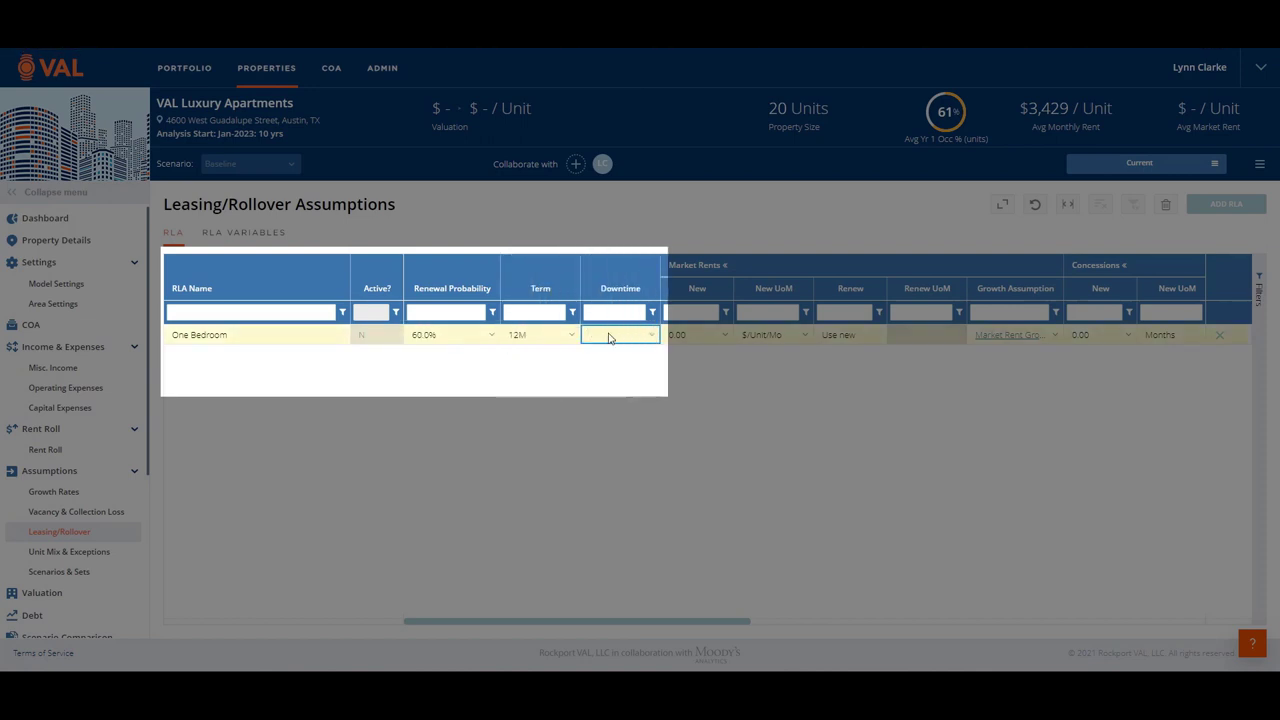
type("10")
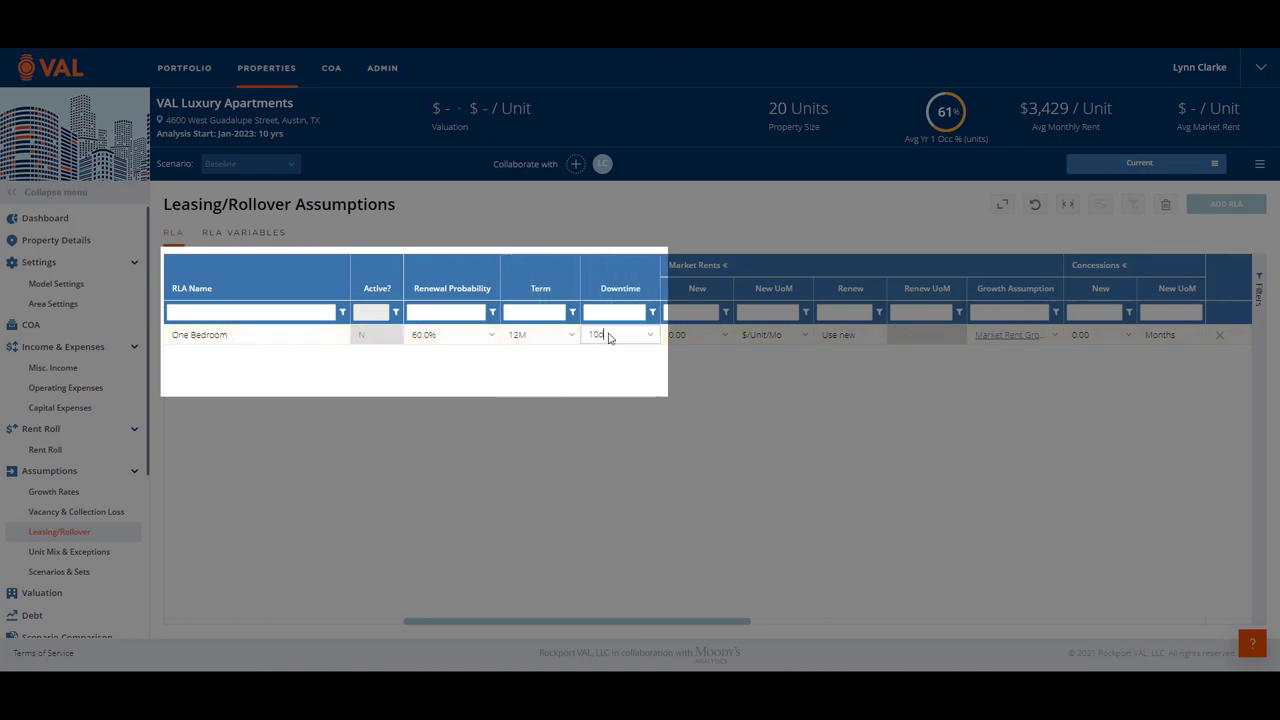
type("d")
key("Return")
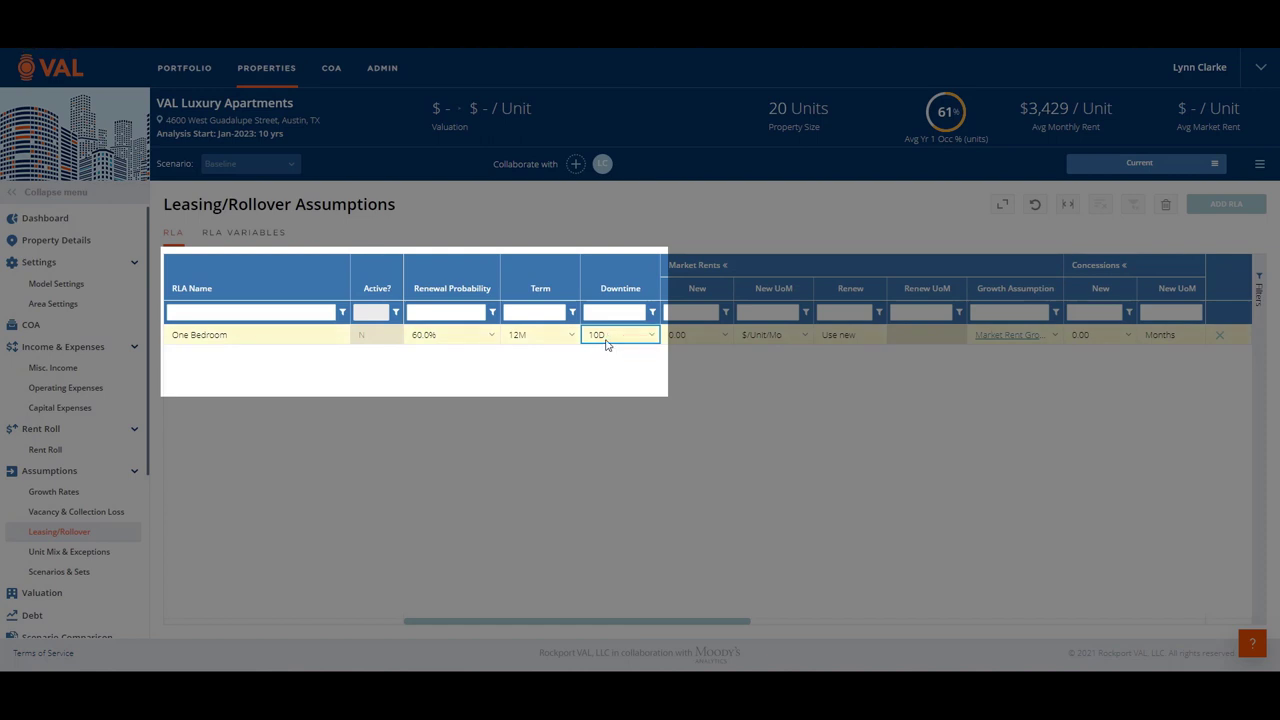
- Set the One Bedroom assumption's new market rent to 4,600, with concessions of 1 month for new leases and 0 for renewals
left_click(684, 341)
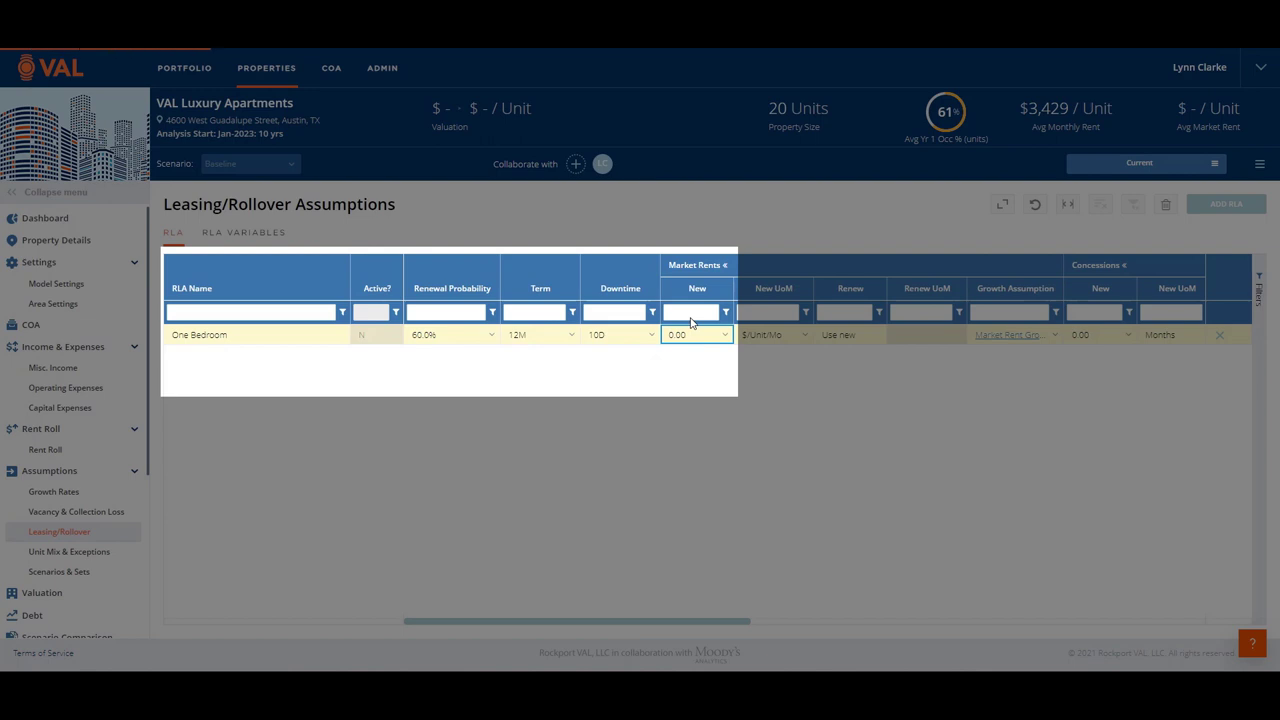
type("4600")
key("Return")
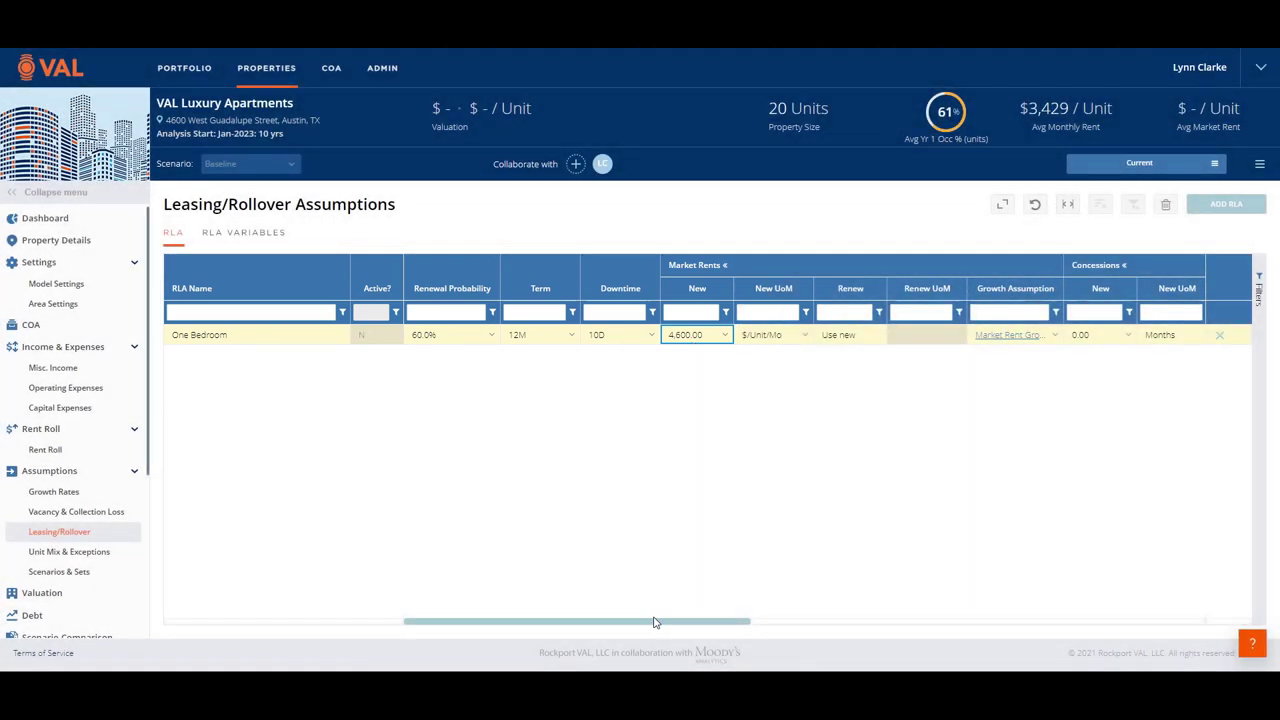
left_click_drag(653, 624, 919, 622)
type("1")
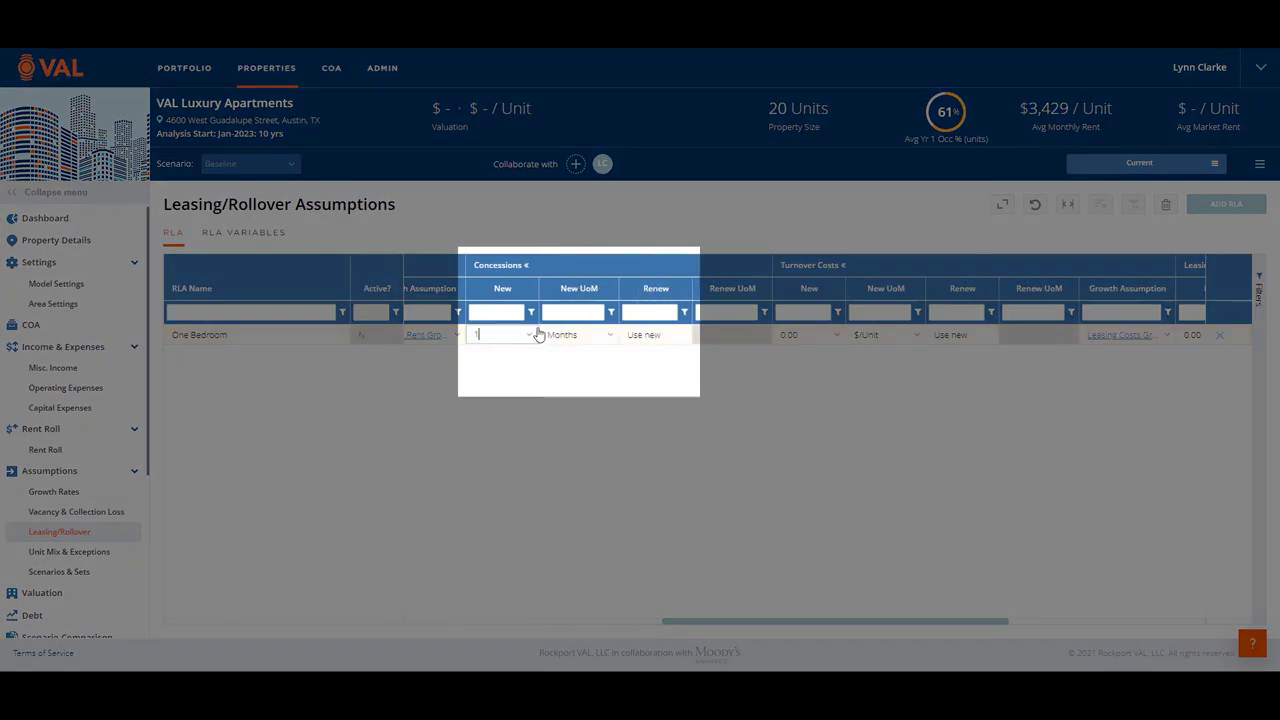
left_click(645, 336)
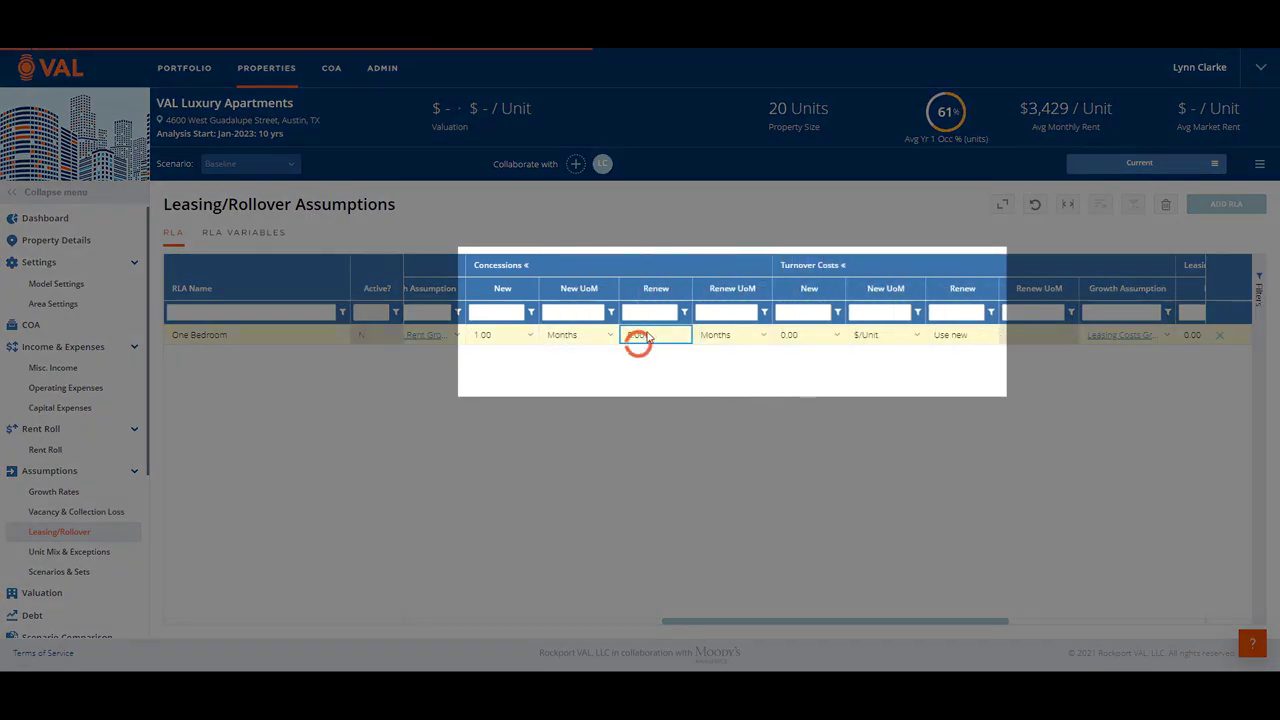
- Set the One Bedroom assumption's turnover costs to 500 $/Unit for new leases and 0 for renewals
left_click(808, 336)
type("500")
key("Return")
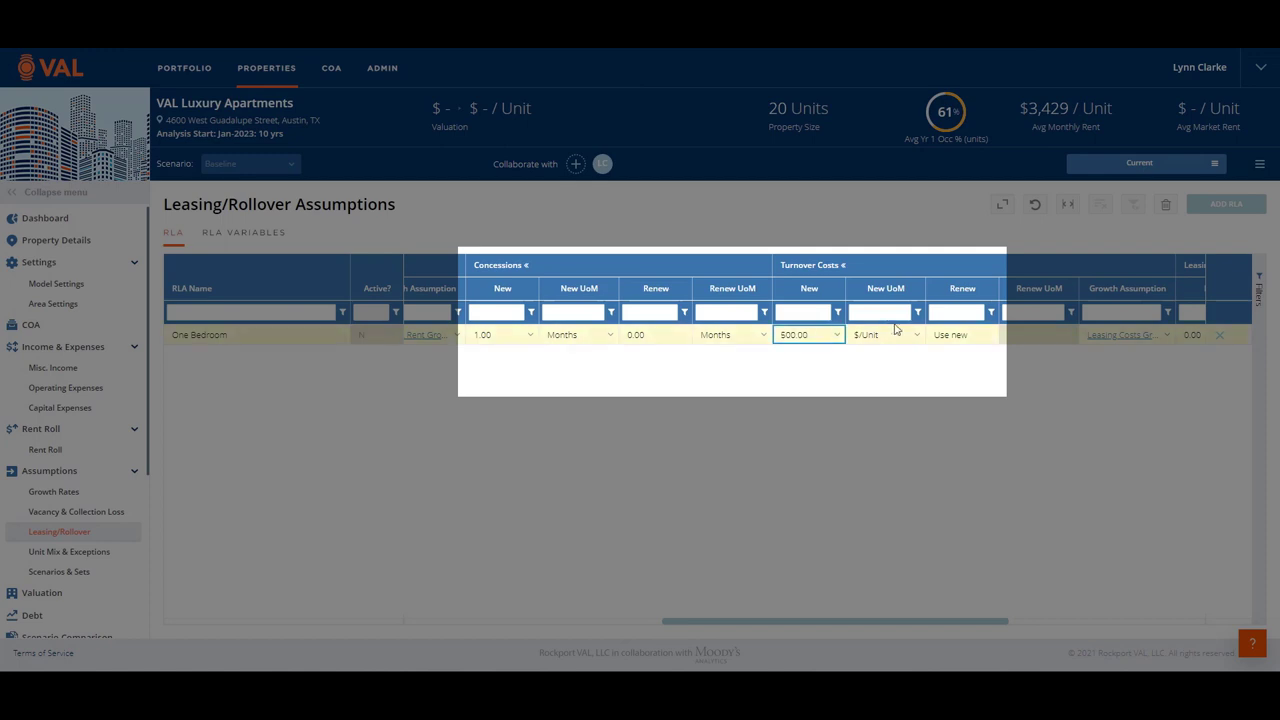
left_click(946, 336)
- Set the One Bedroom assumption's leasing commission for new leases to 3 months
scroll(1080, 609, "right", 5)
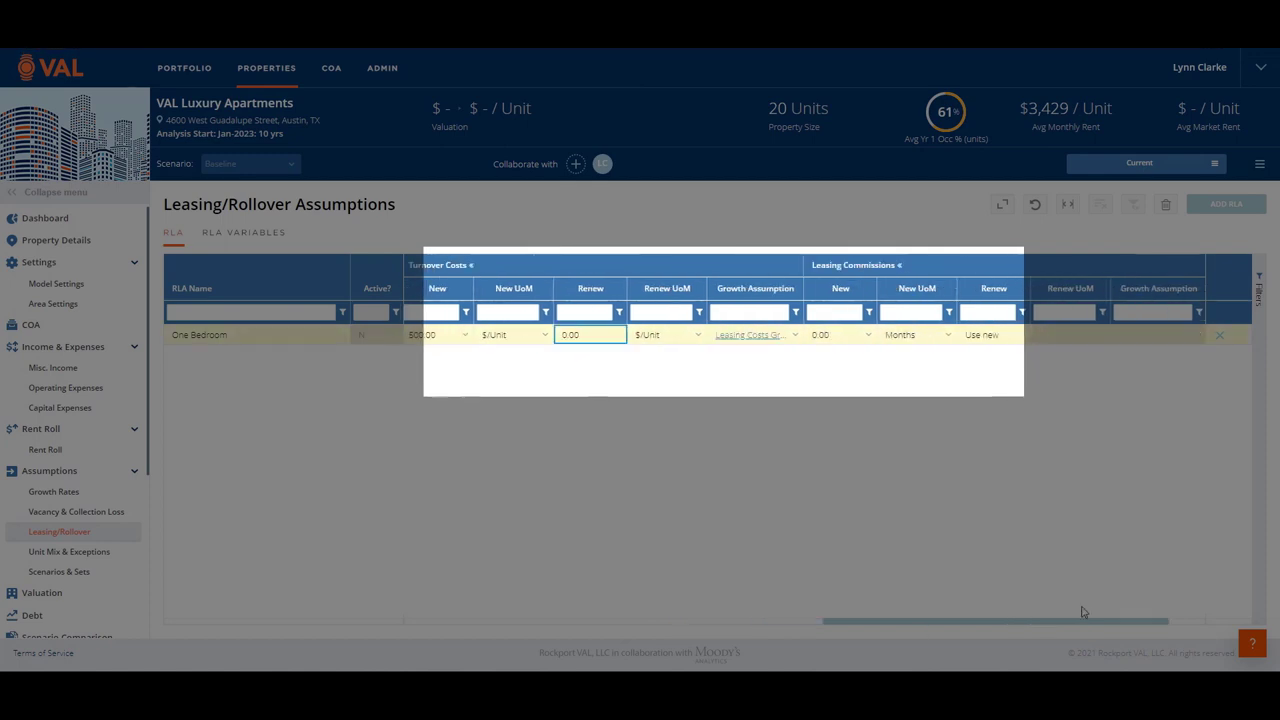
left_click(758, 336)
type("3")
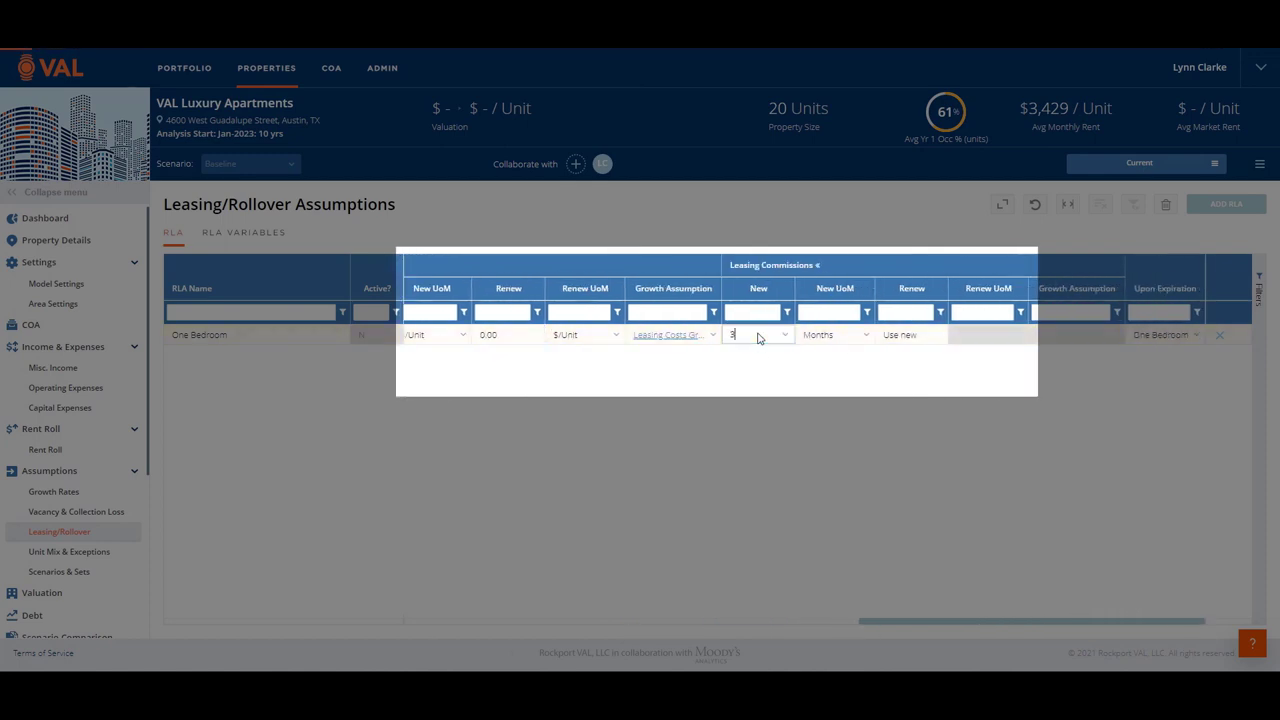
key("Return")
left_click(897, 337)
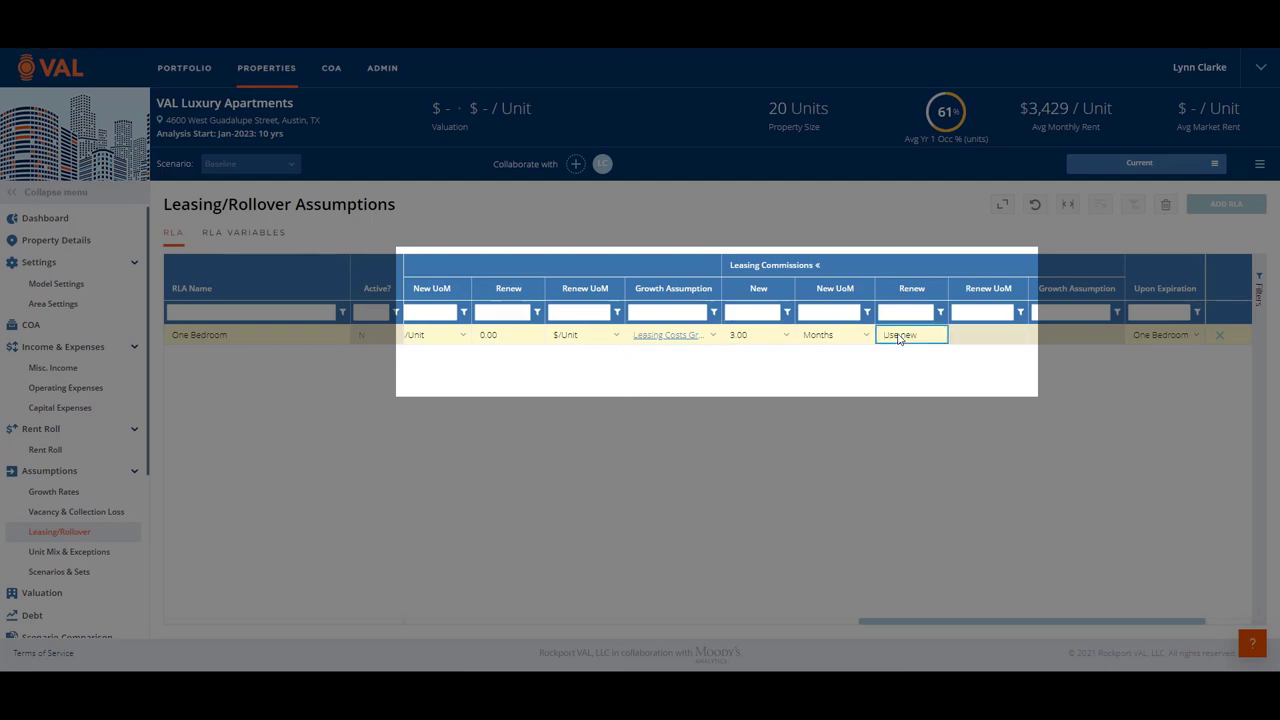
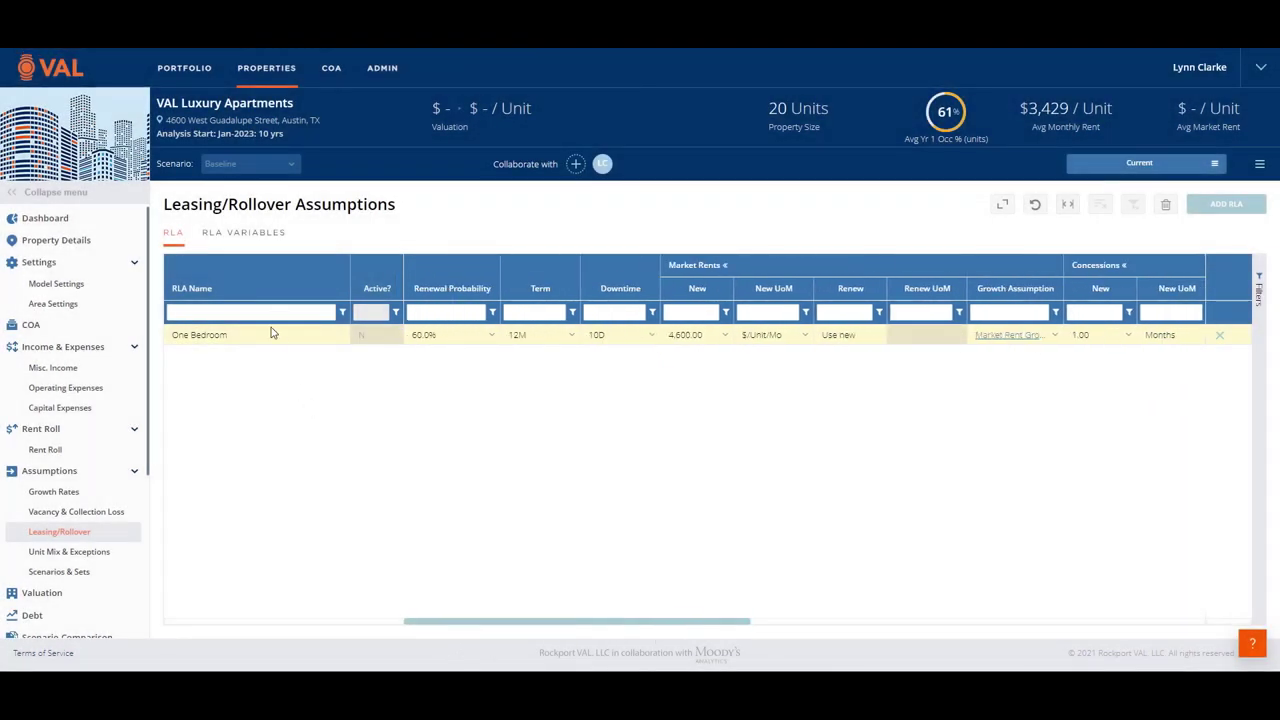
- Clone the One Bedroom assumption twice and rename the first copy RENO One Bedroom
right_click(272, 336)
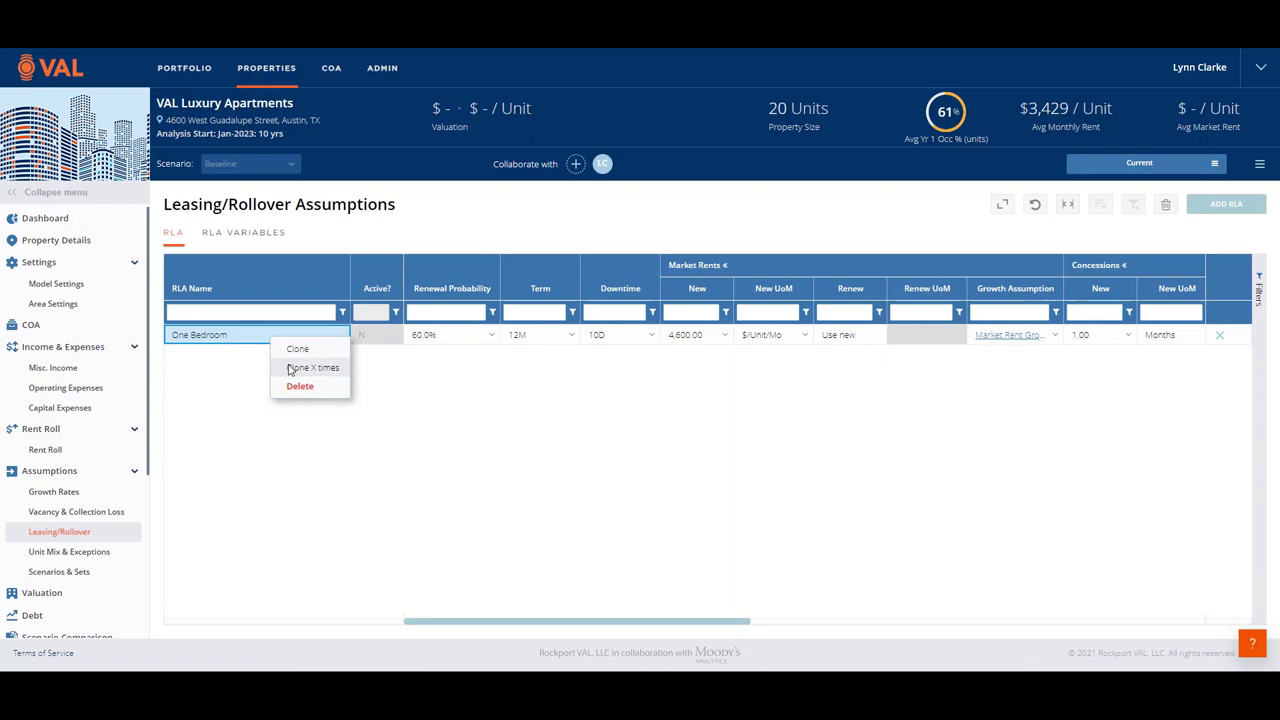
left_click(300, 368)
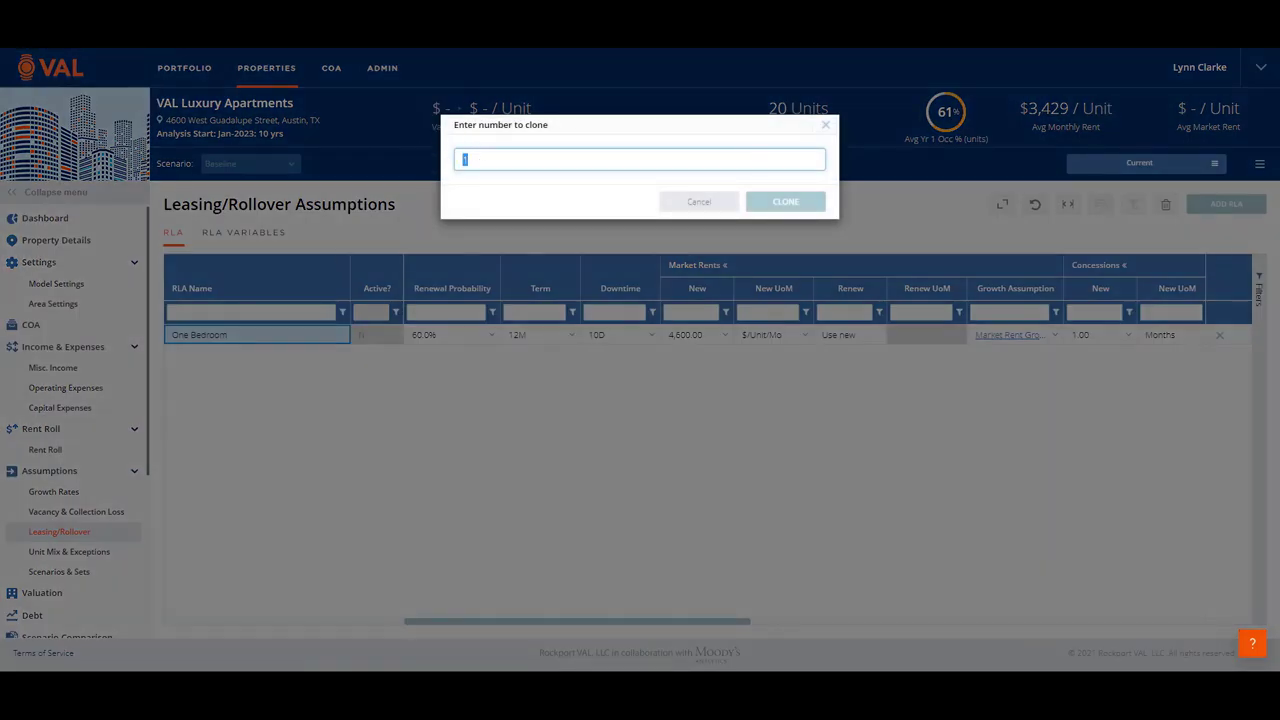
type("2")
left_click(800, 204)
left_click(253, 358)
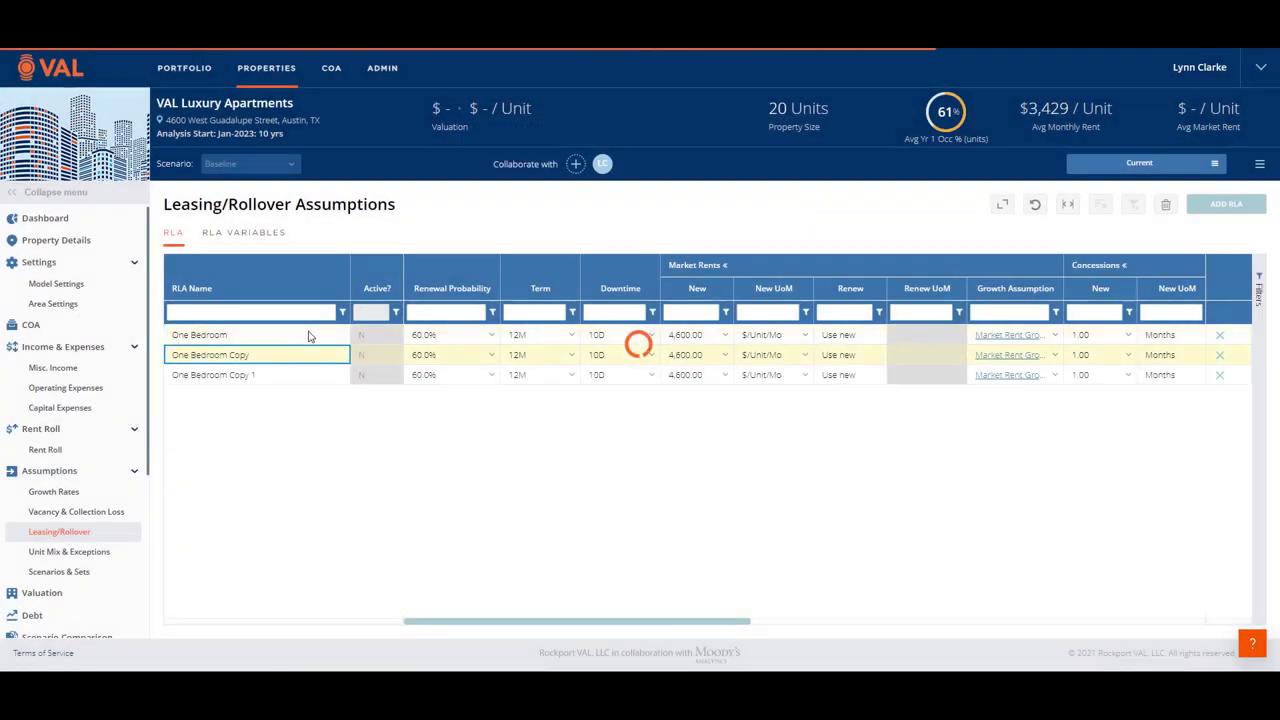
double_click(252, 360)
type("RENO One Bedroom")
key("Return")
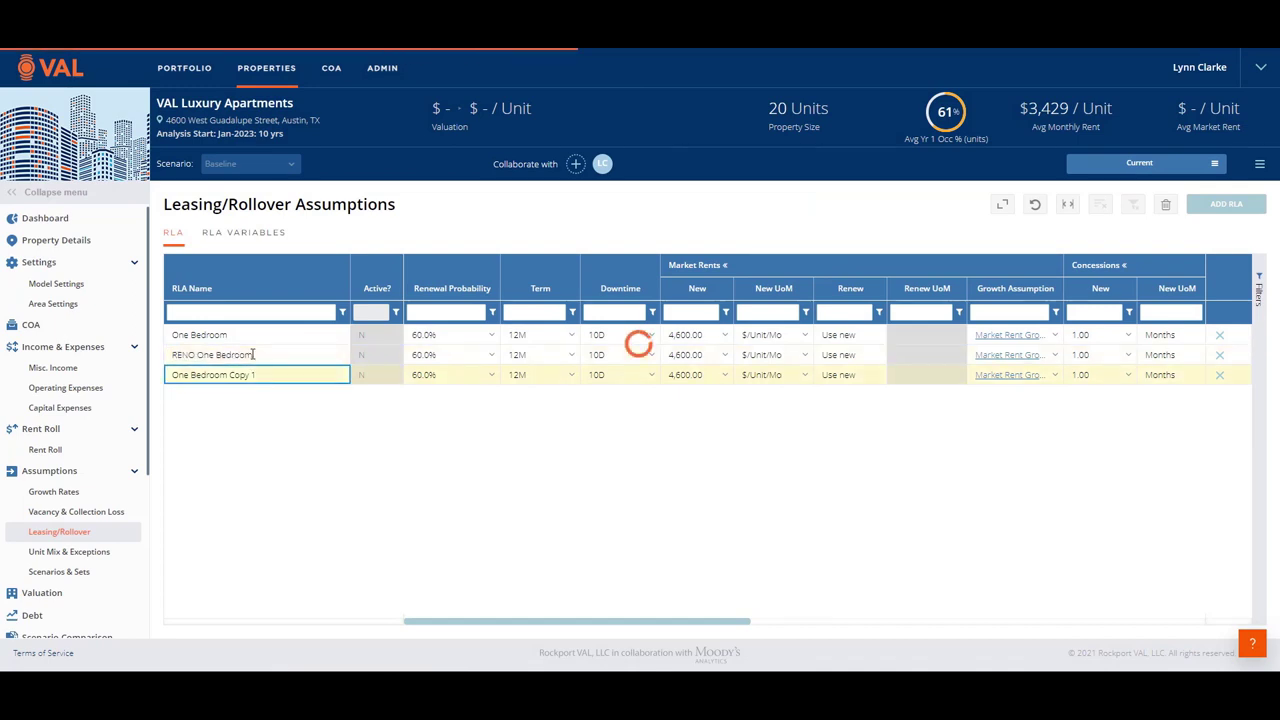
- Set the RENO One Bedroom assumption's new market rent to 5,000
left_click(707, 355)
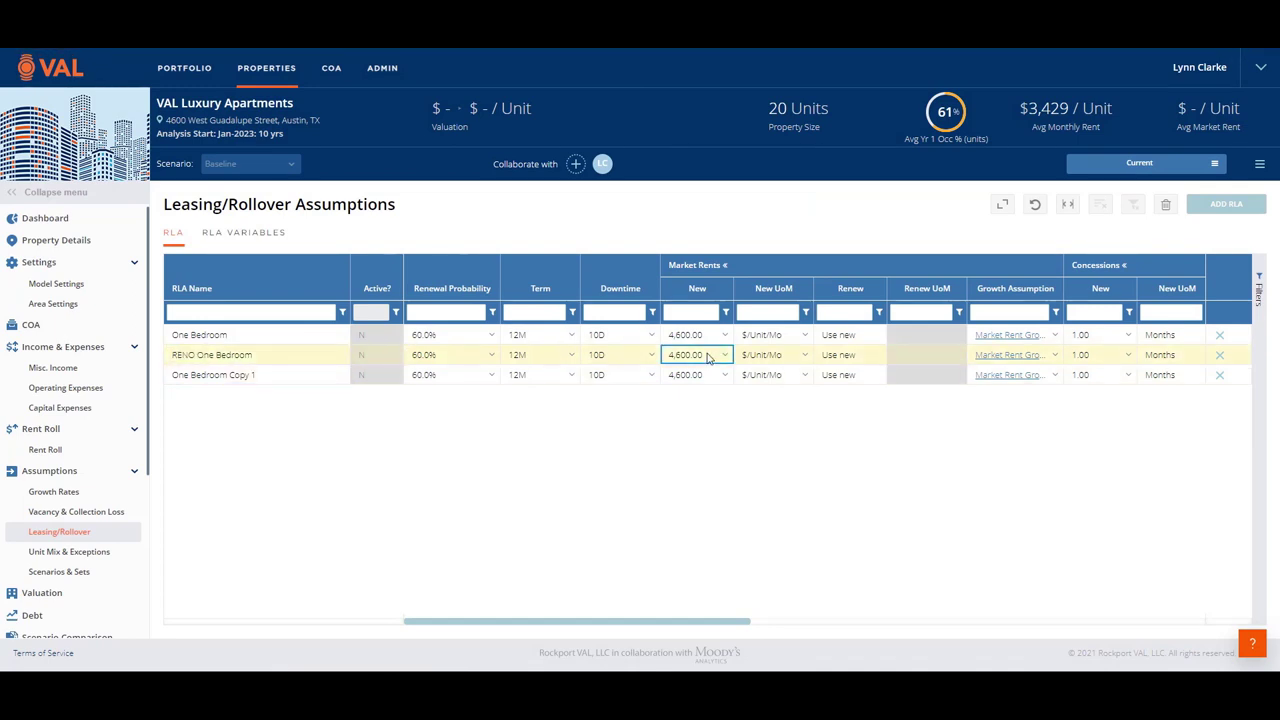
type("5000")
key("Return")
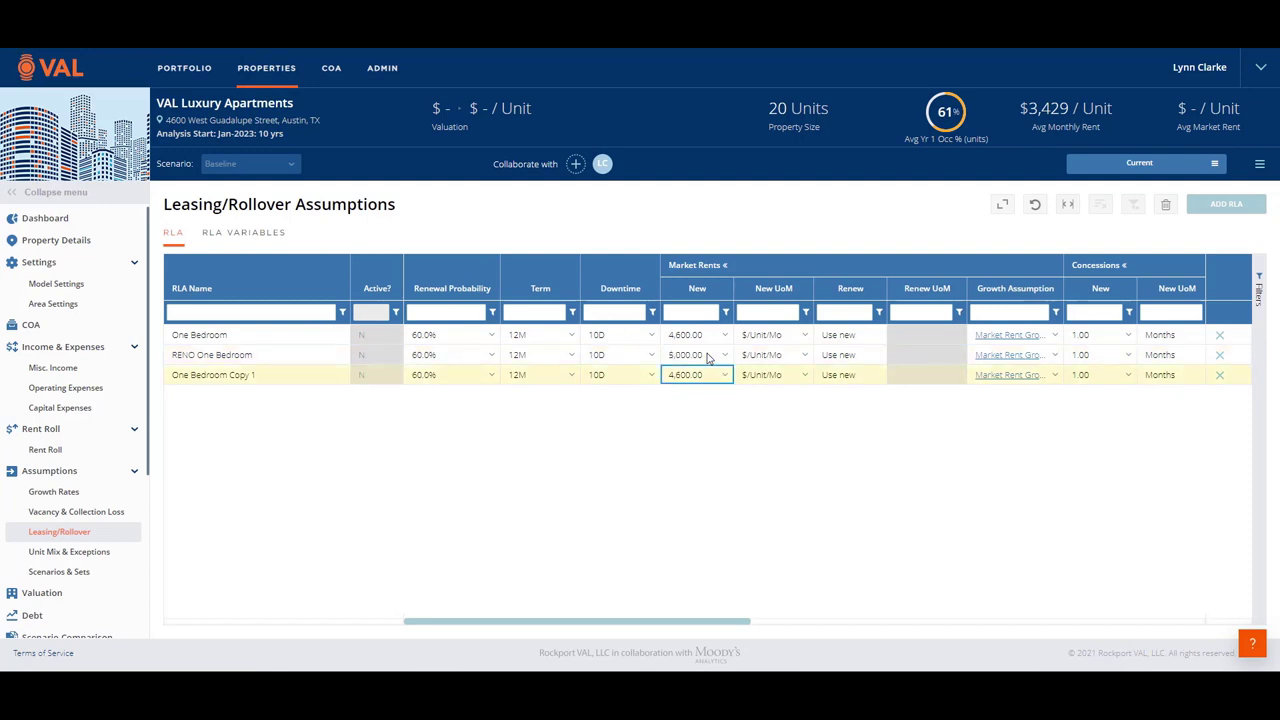
- Rename the remaining One Bedroom copy Two Bedroom and set its new market rent to 6,500
left_click(256, 382)
type("Two Bedroom")
key("Return")
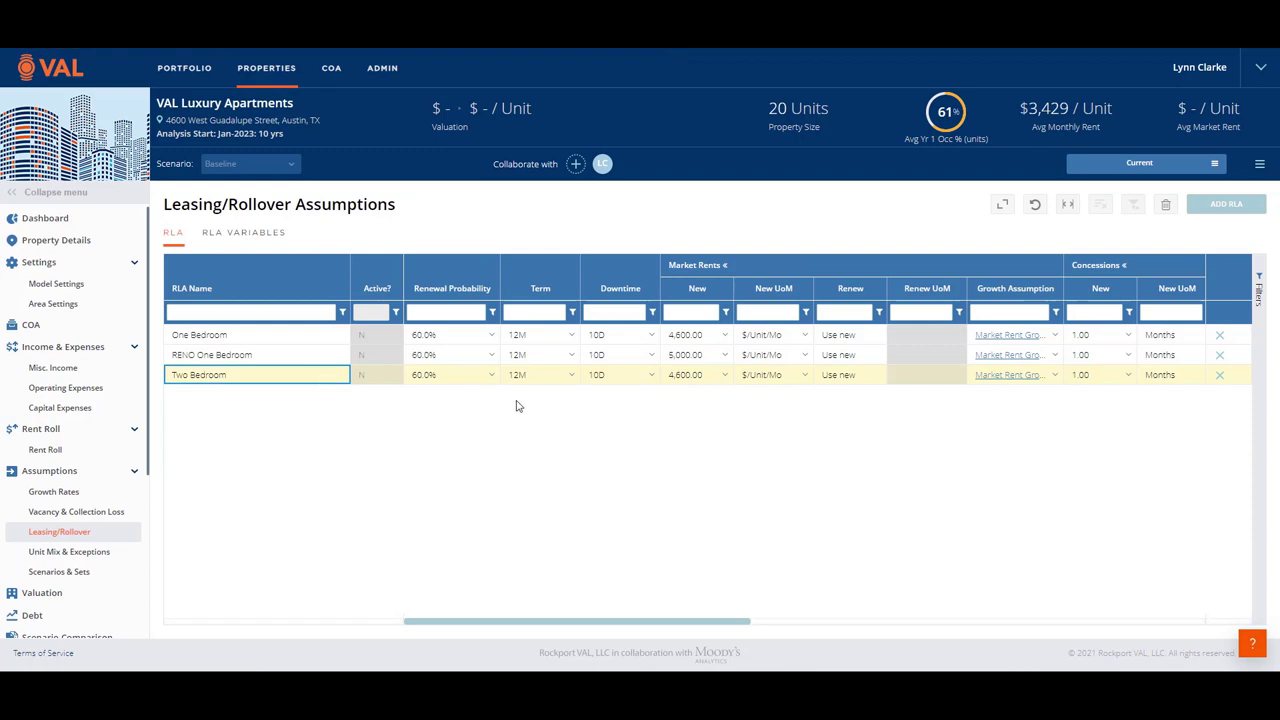
left_click(597, 376)
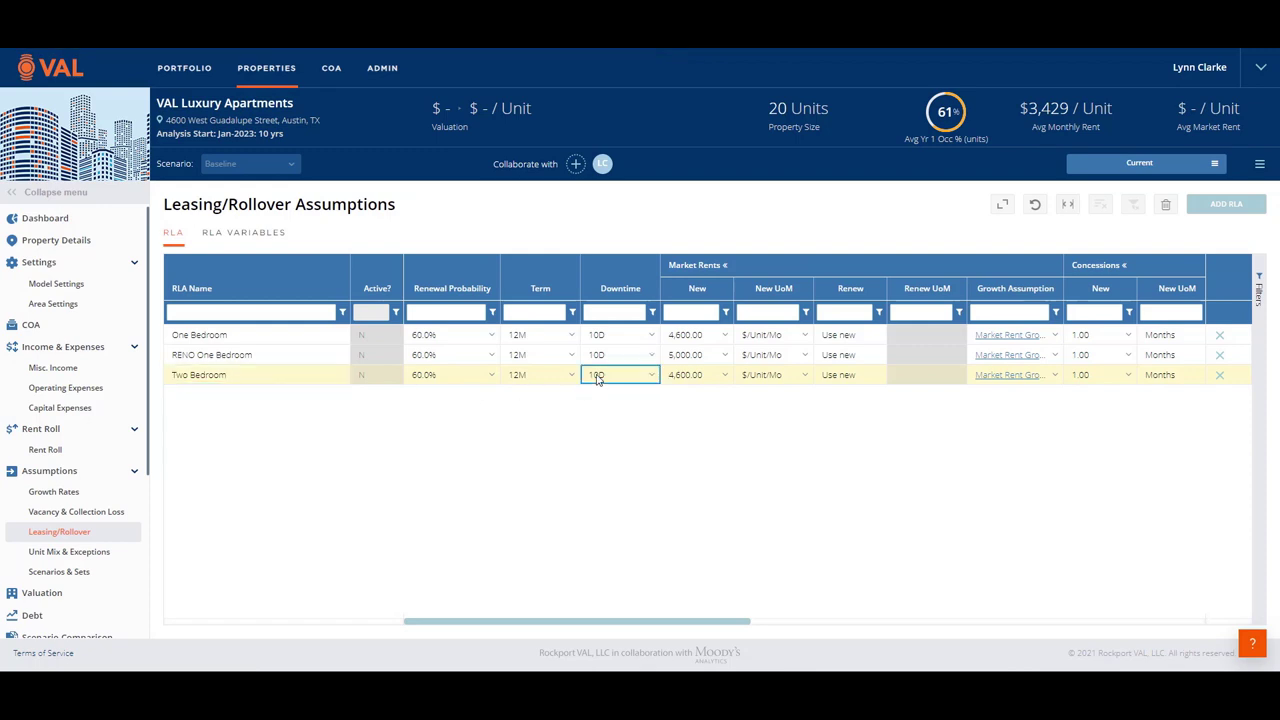
left_click(683, 378)
type("6500")
key("Return")
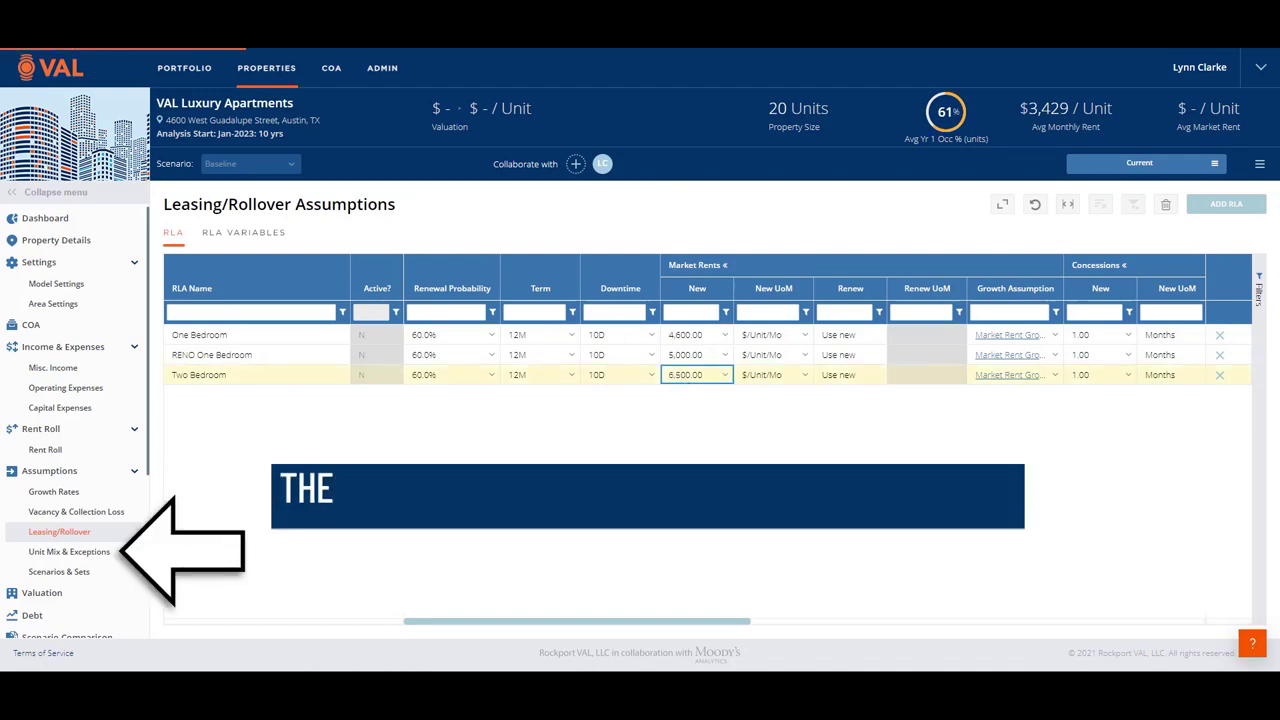
- In Unit Mix & Exceptions, roll up the units by building as well and sort the rows ascending by building
left_click(80, 557)
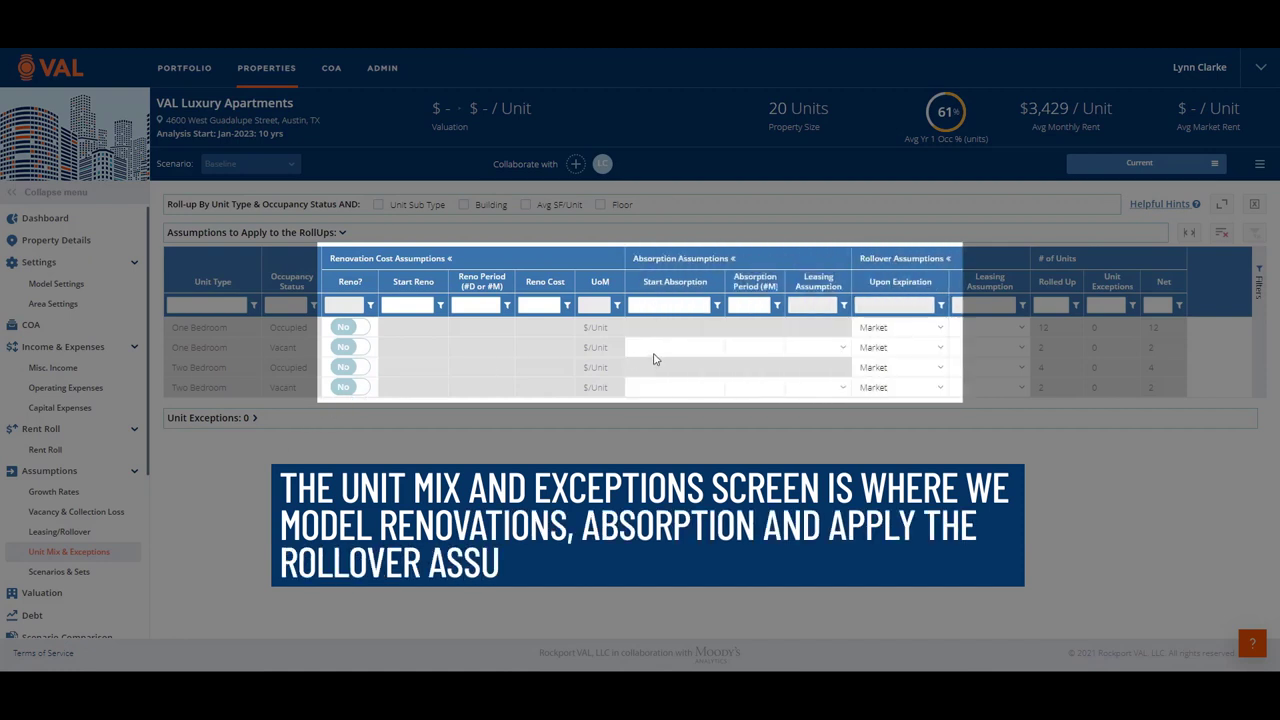
left_click(991, 330)
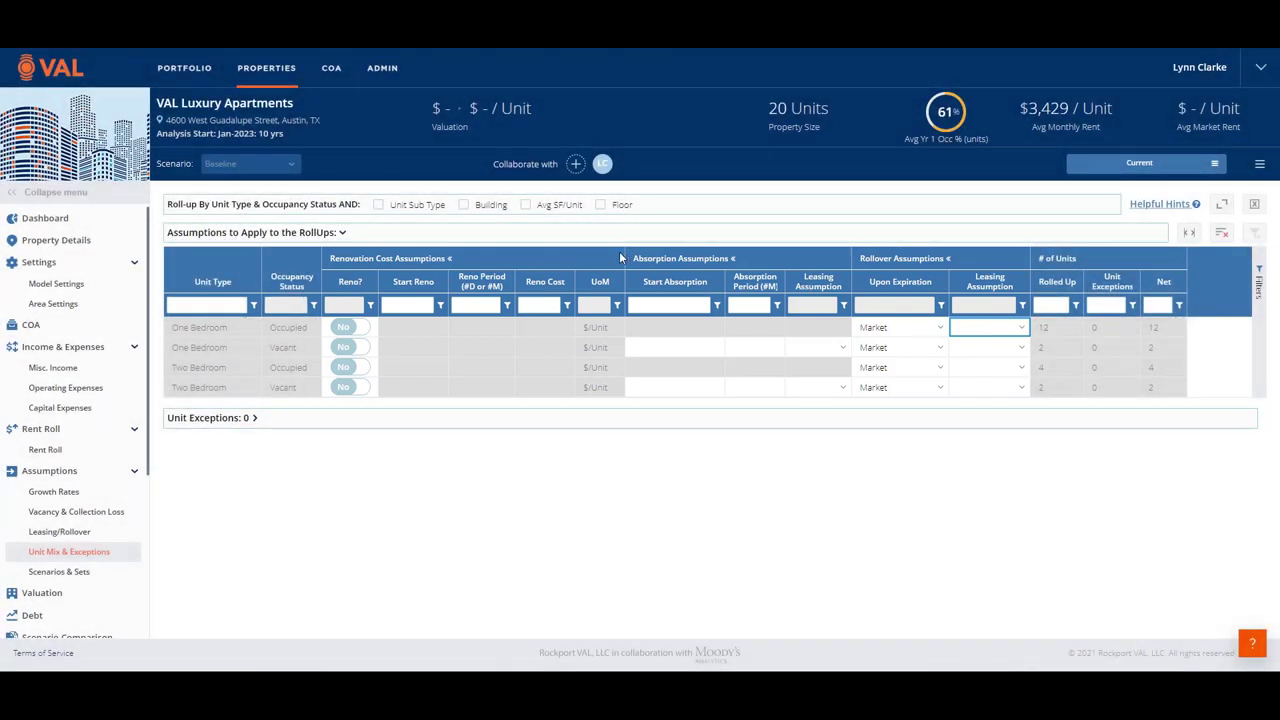
left_click(464, 206)
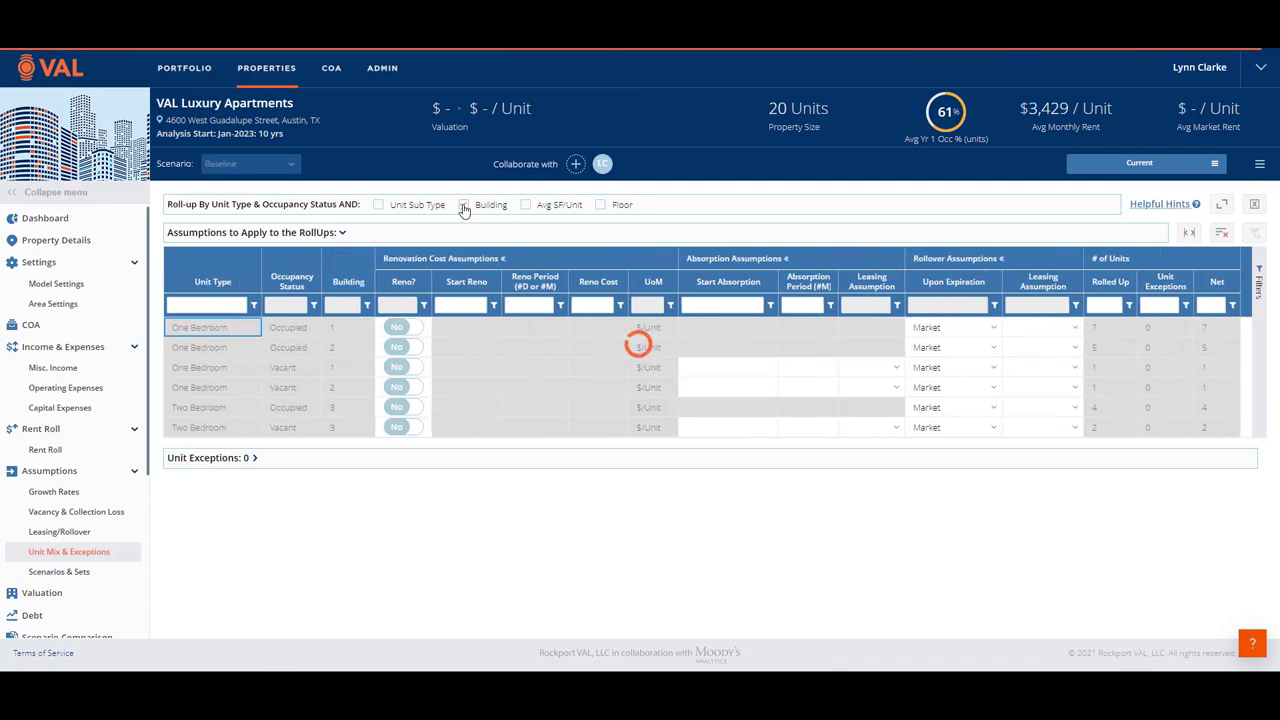
left_click(350, 283)
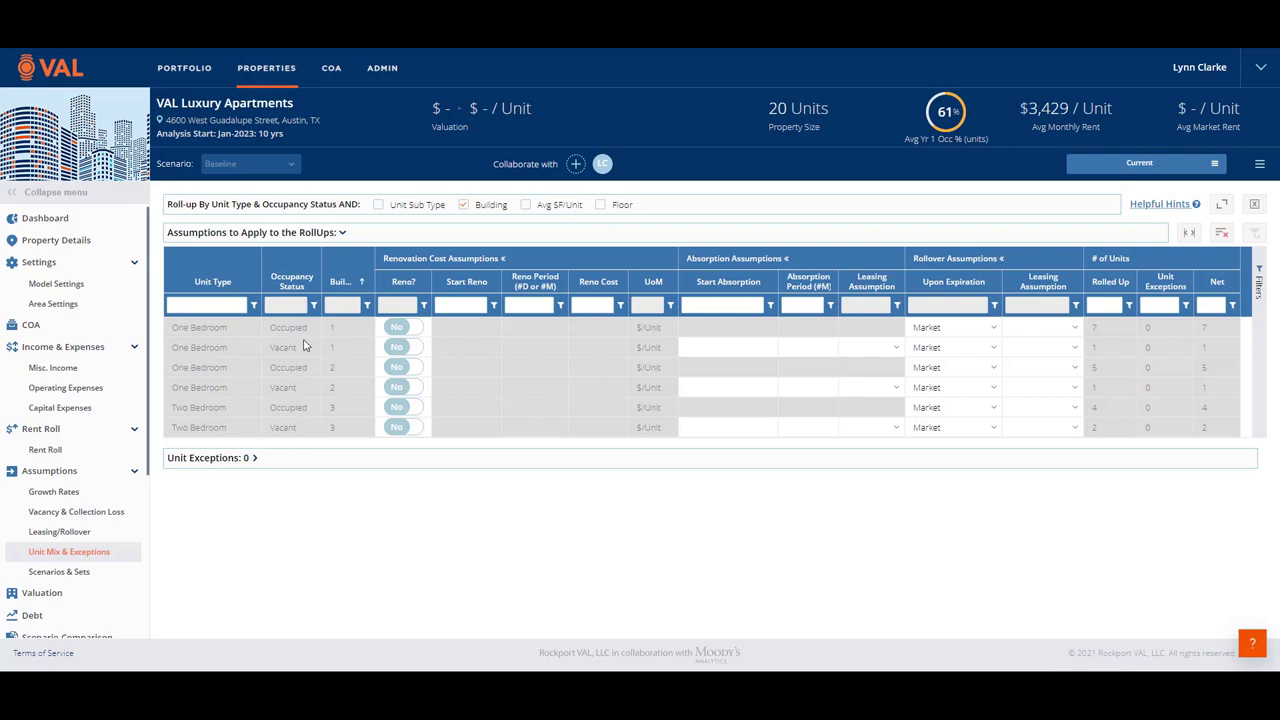
- Assign the One Bedroom leasing assumption to the rollover of the occupied one-bedroom units in building 1
left_click(1109, 328)
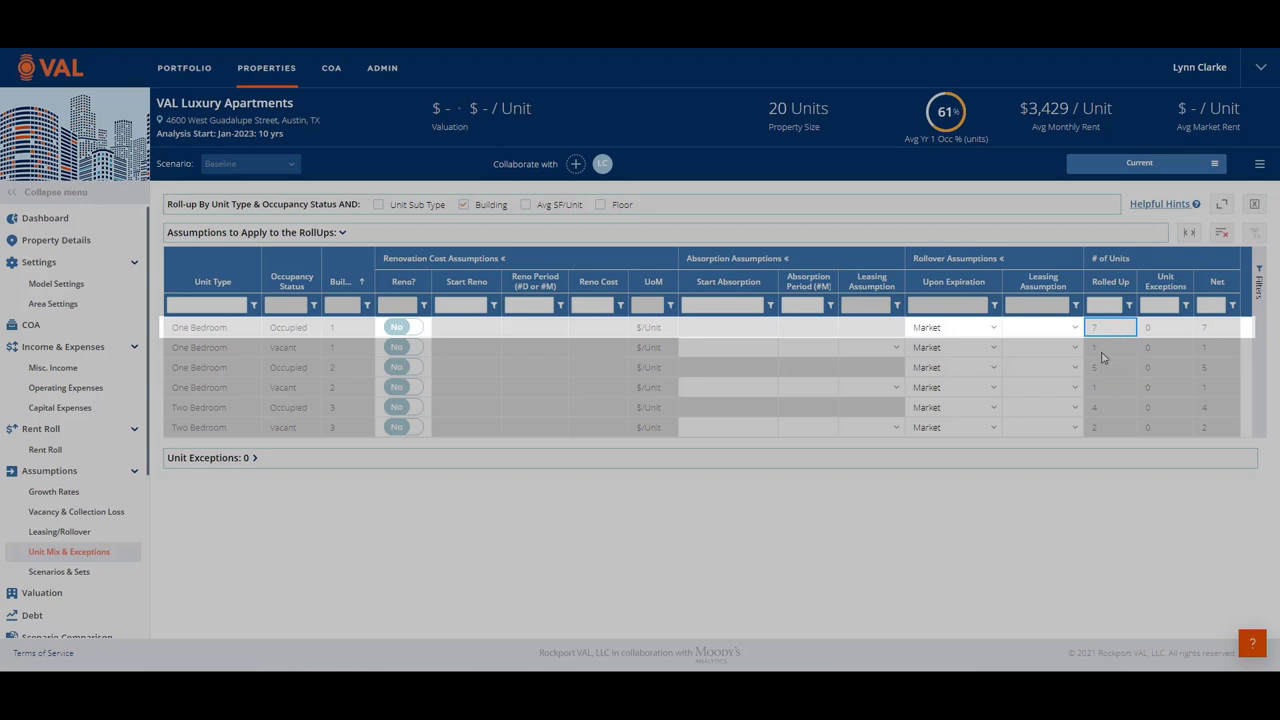
left_click(1107, 352)
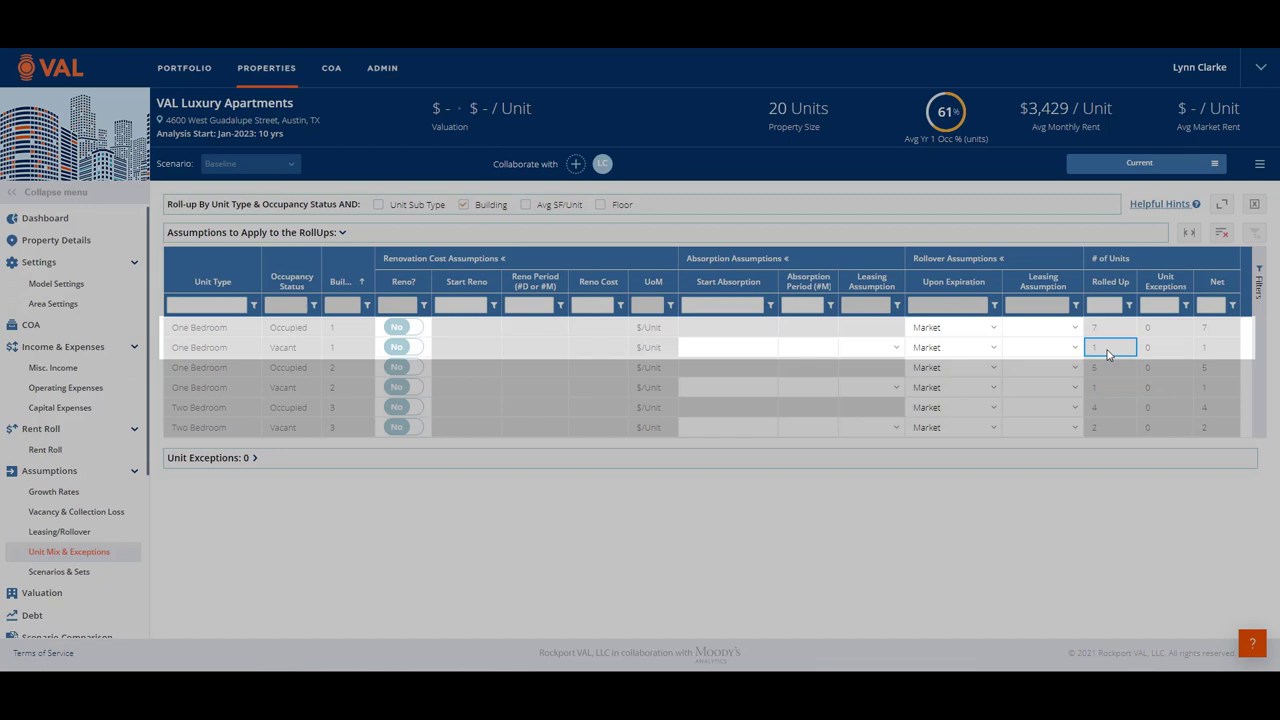
left_click(1075, 328)
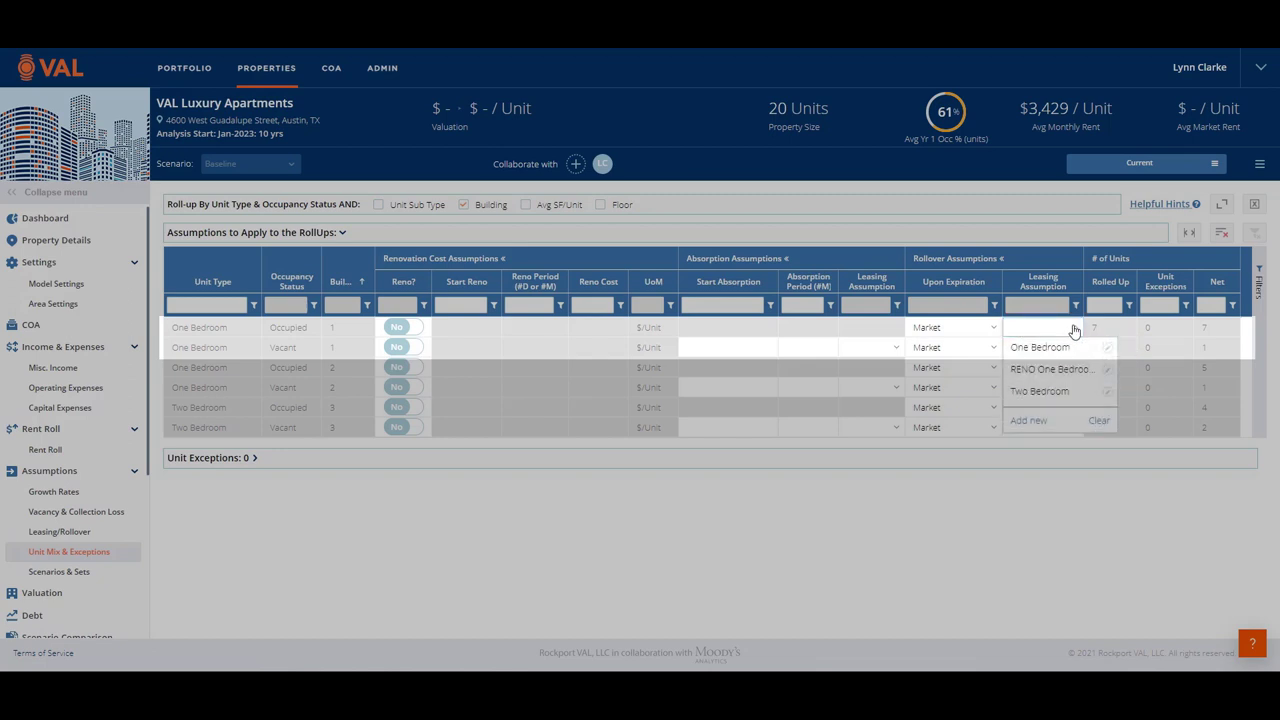
left_click(1063, 347)
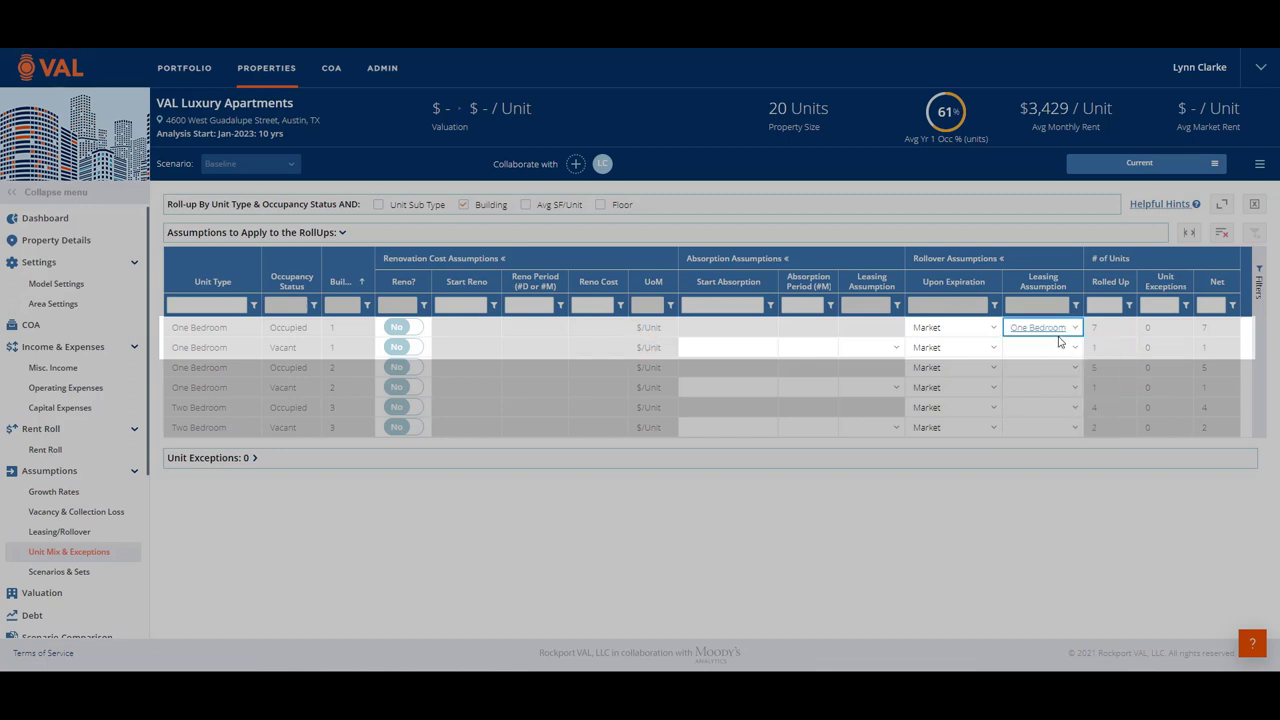
- For building 1's vacant one-bedroom units, set absorption start 1D and period 1 month, with One Bedroom as absorption and rollover leasing assumption
left_click(741, 355)
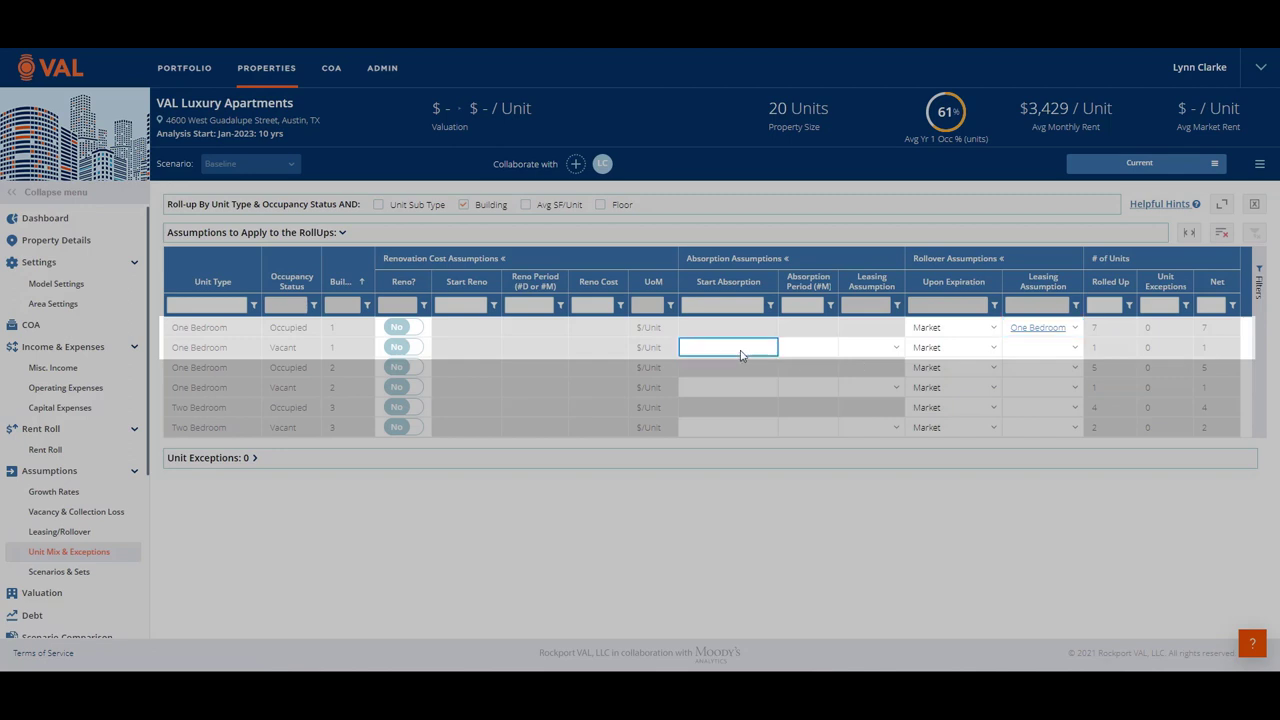
type("1d")
left_click(811, 354)
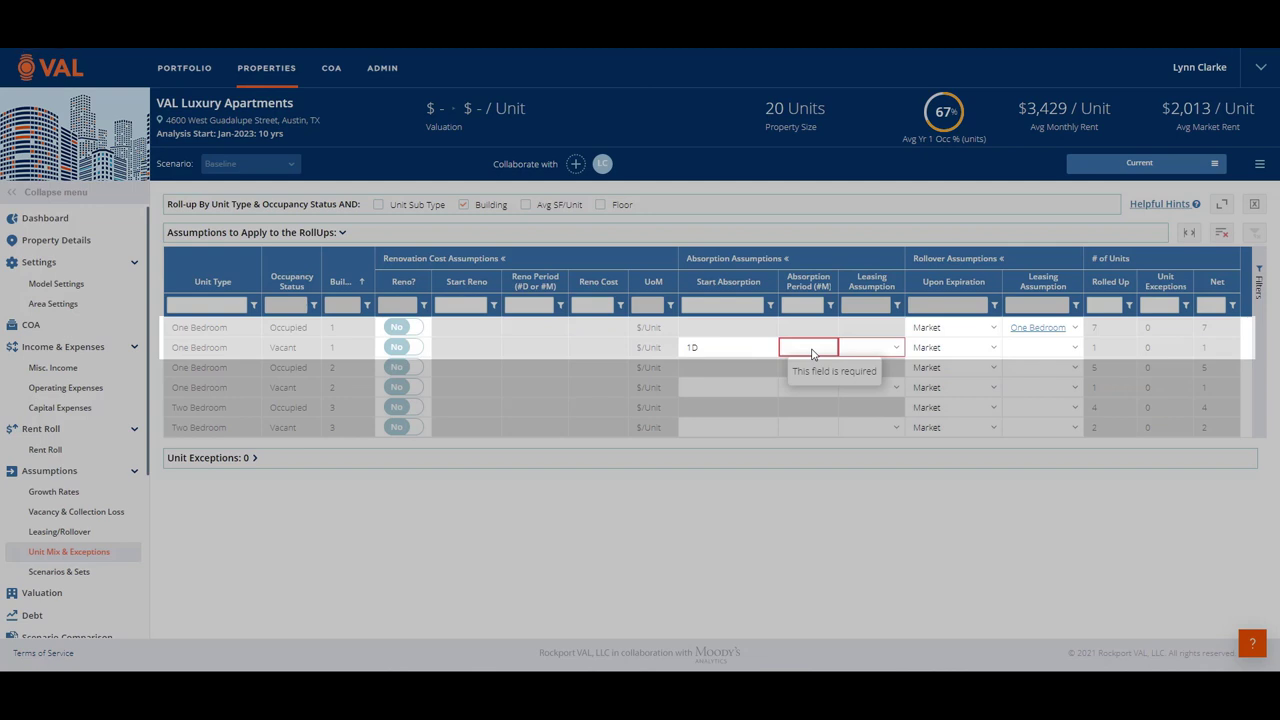
type("1")
left_click(898, 352)
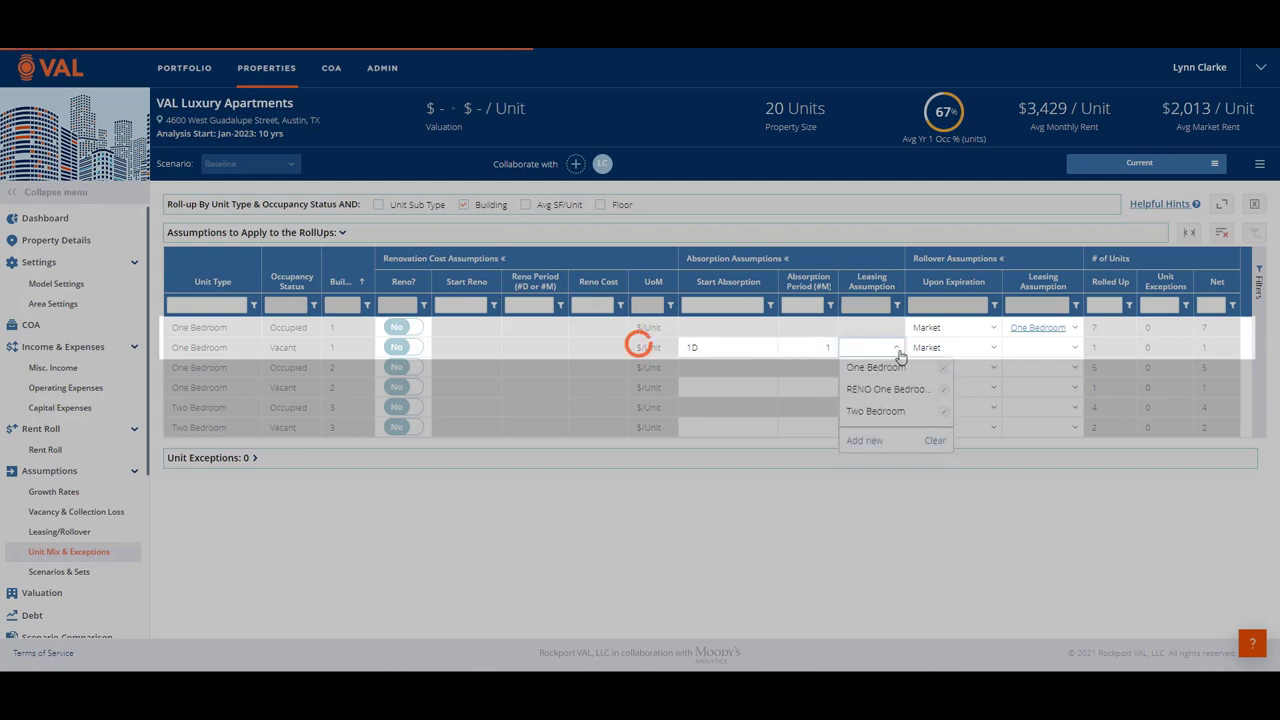
left_click(889, 367)
left_click(1074, 351)
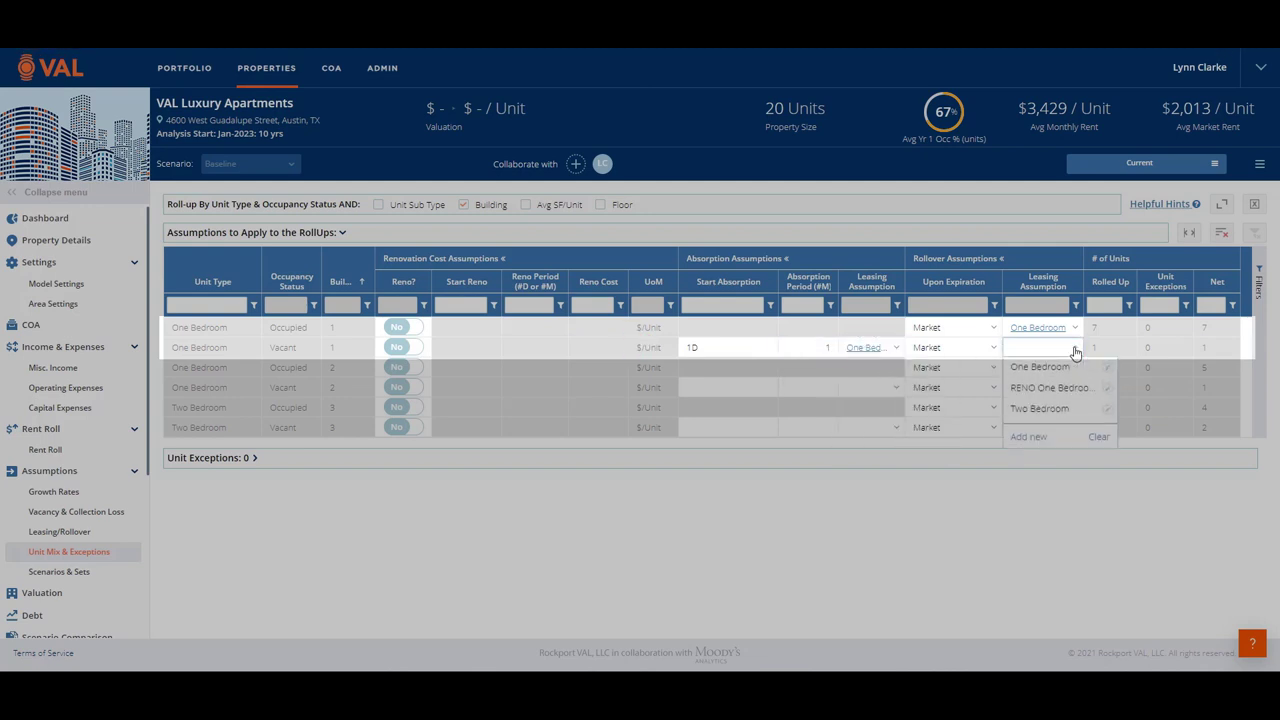
left_click(1062, 368)
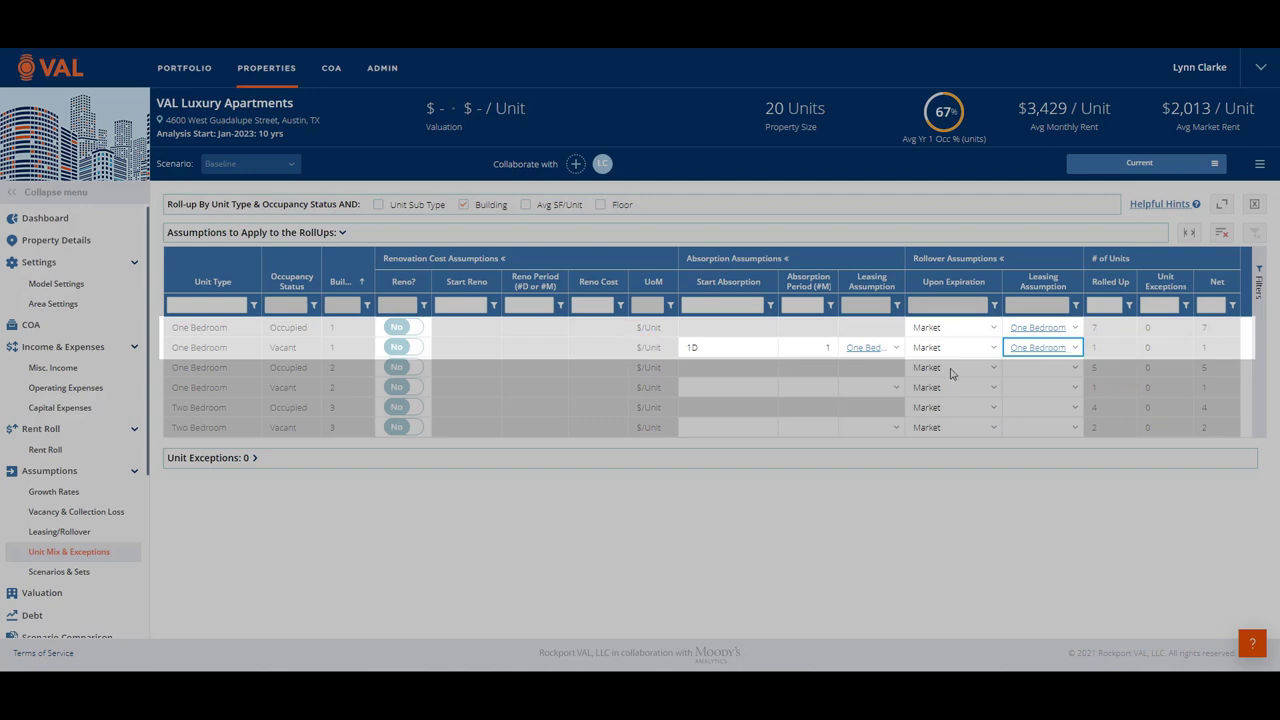
- Enable renovation for both building 2 one-bedroom rows and set the occupied row's start to 1D, period to 45D and cost to 20,000 $/Unit
left_click(404, 367)
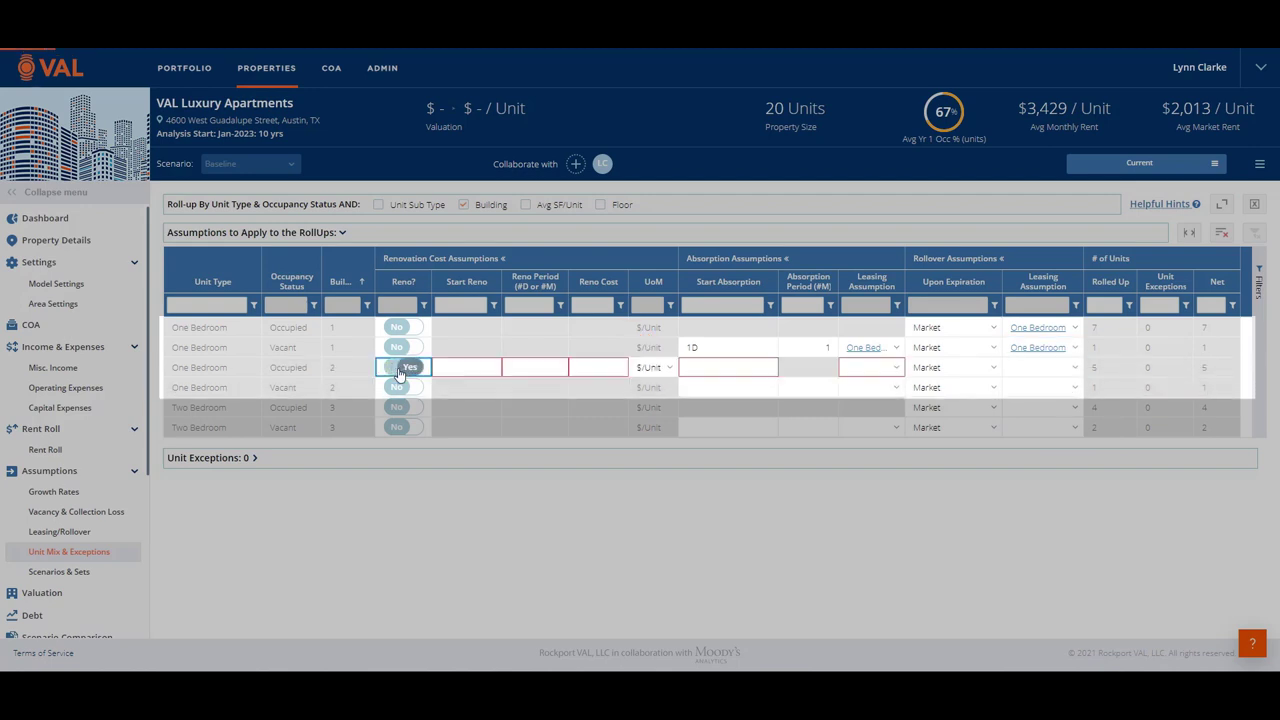
left_click(398, 388)
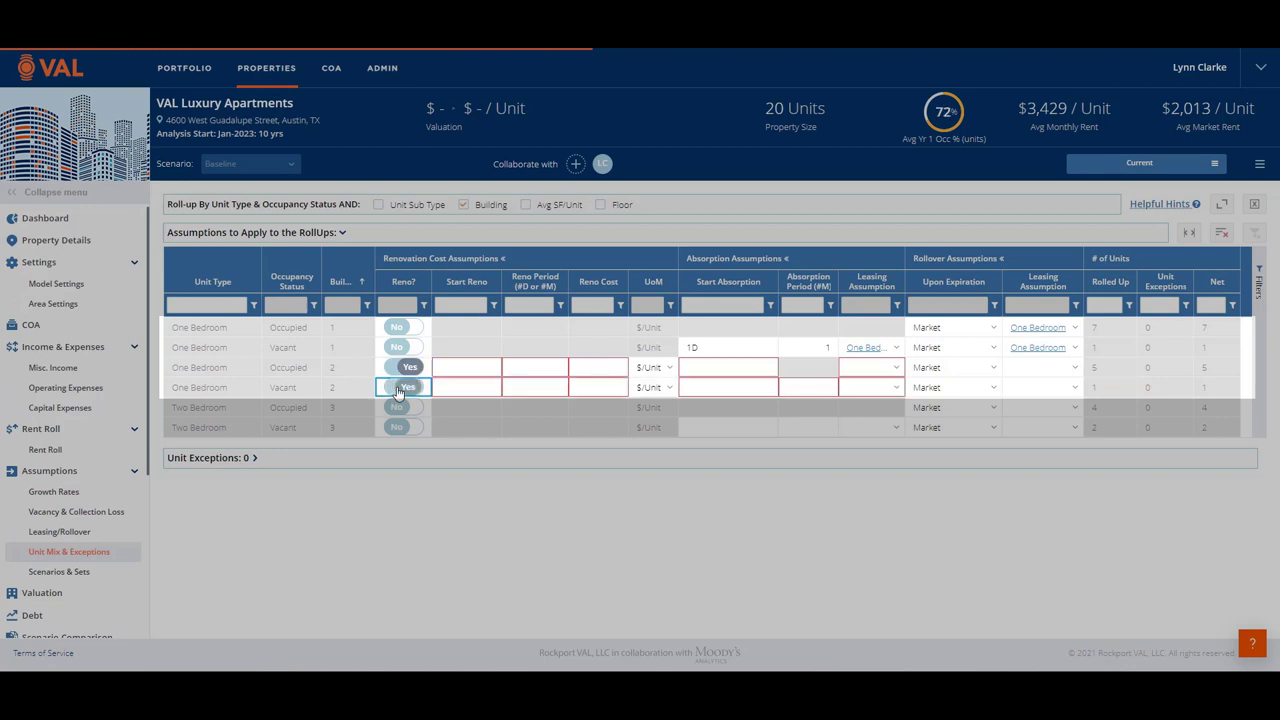
left_click(454, 372)
type("1d")
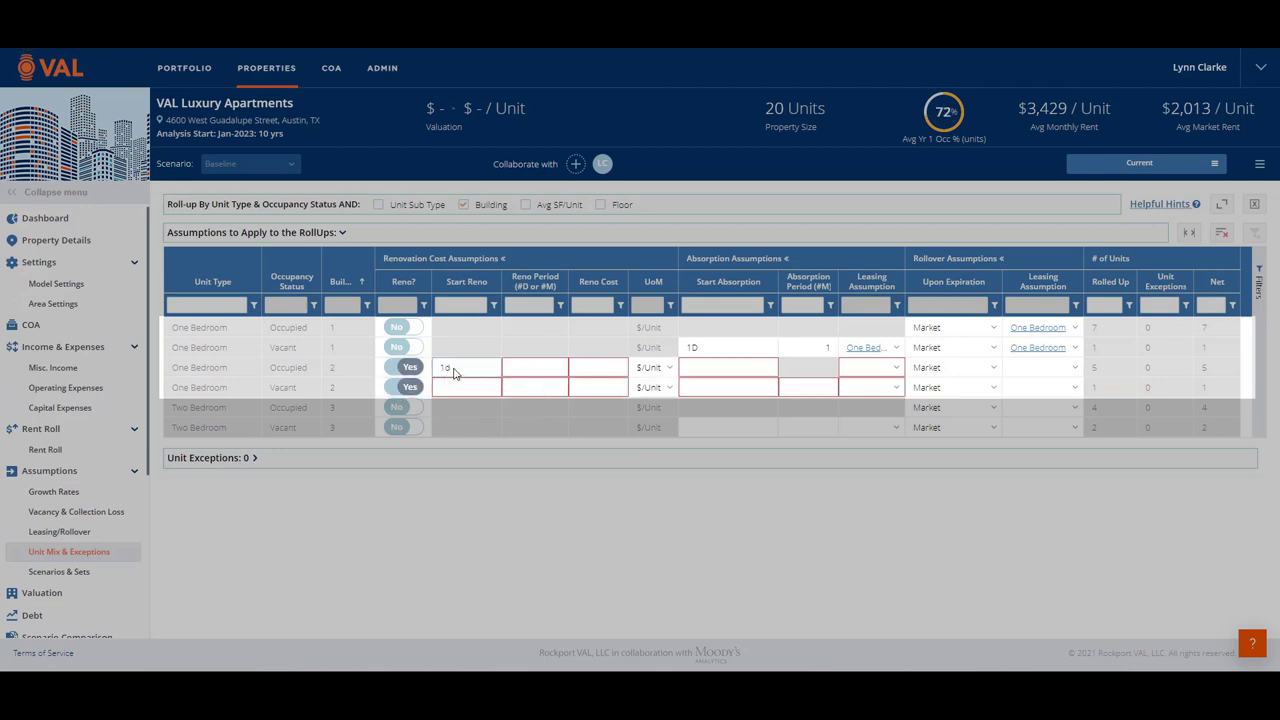
left_click(532, 371)
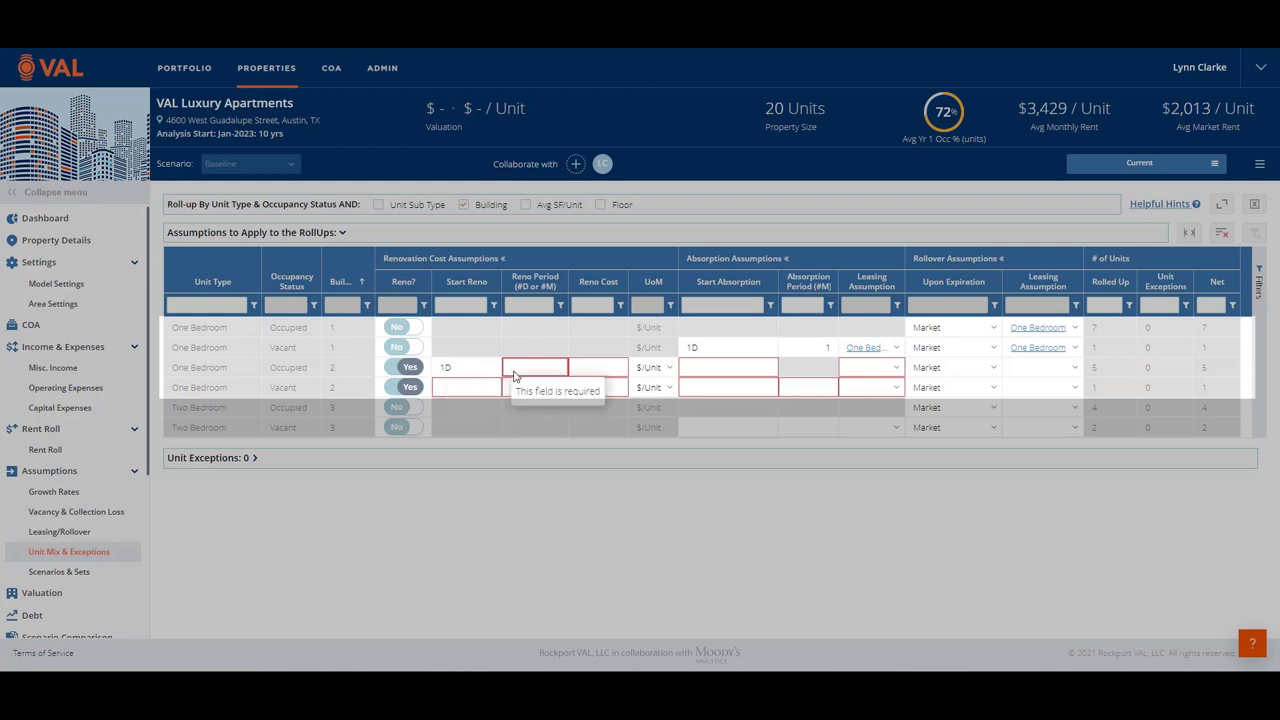
left_click(514, 372)
type("45d")
left_click(603, 372)
type("20000")
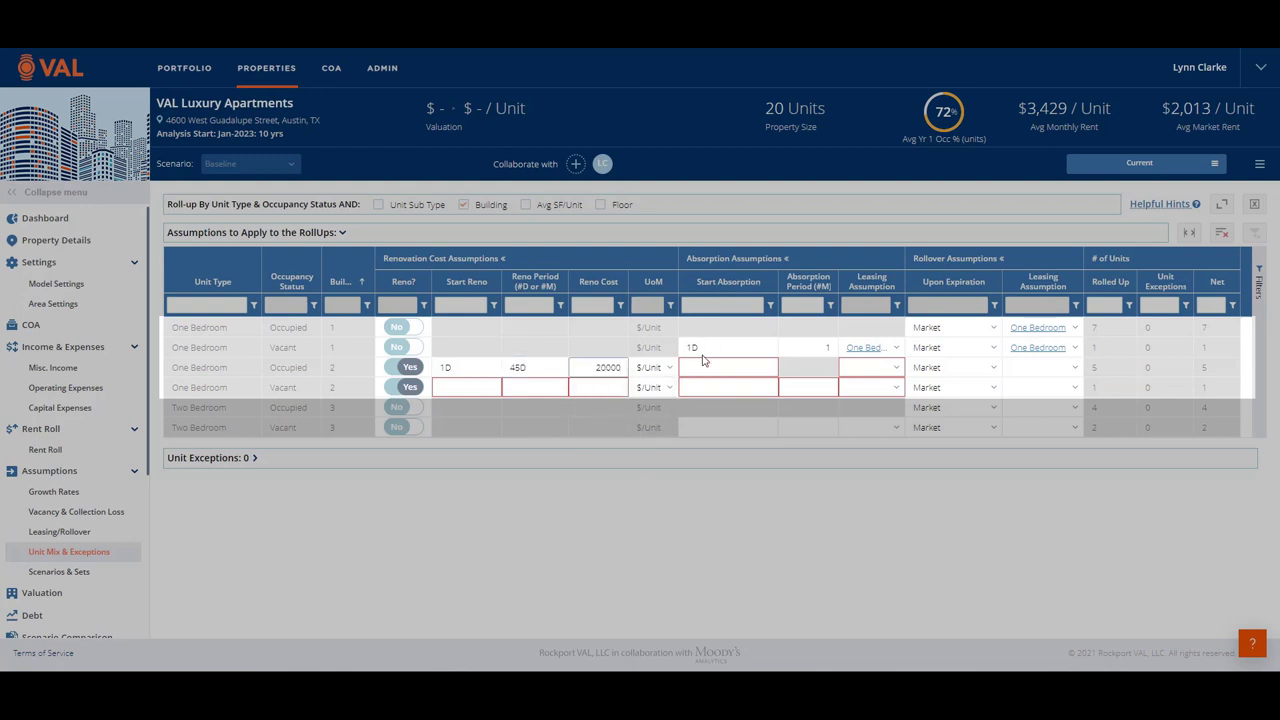
- For building 2's occupied one-bedroom units, set absorption start to 1D and use RENO One Bedroom as absorption and rollover leasing assumption
left_click(703, 367)
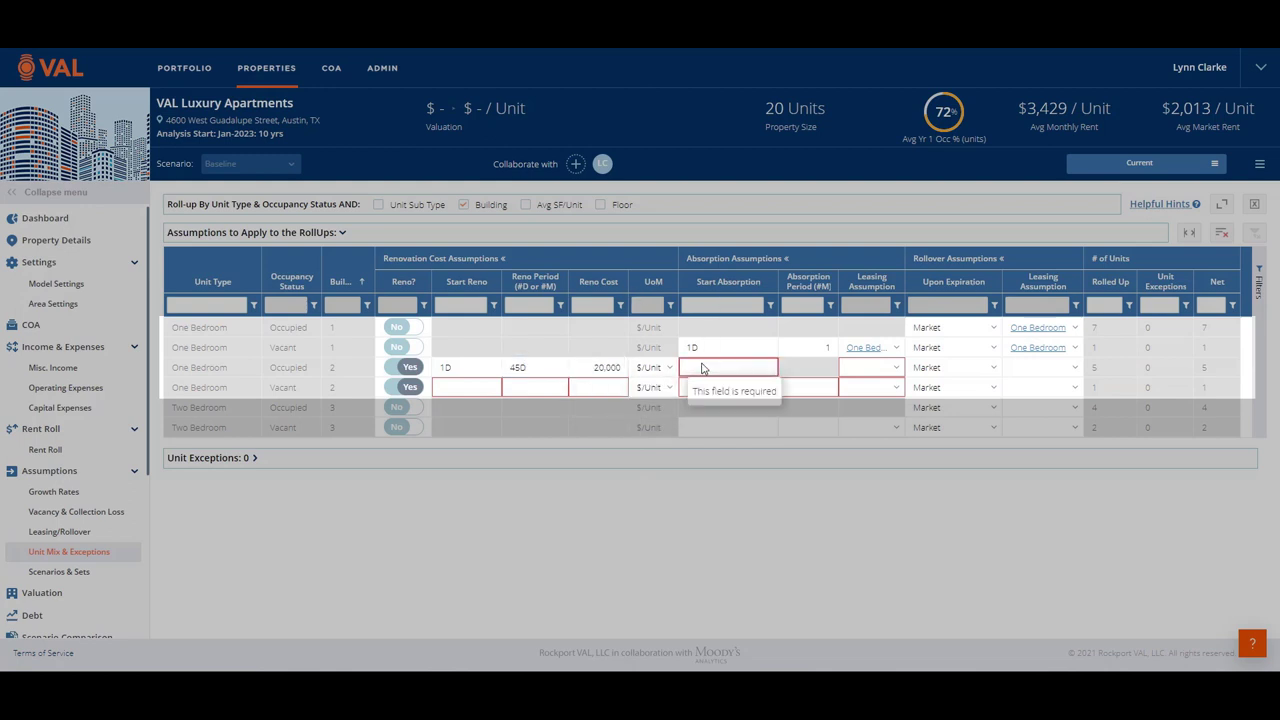
type("1d")
left_click(866, 367)
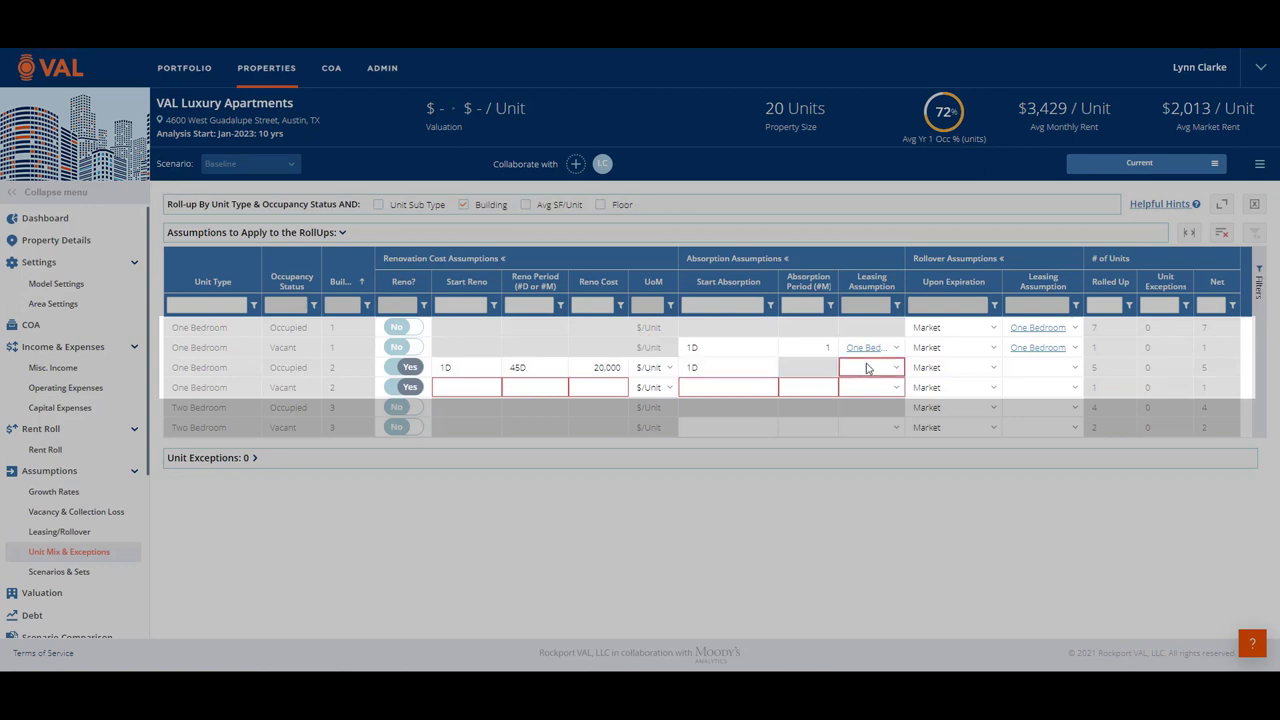
left_click(898, 370)
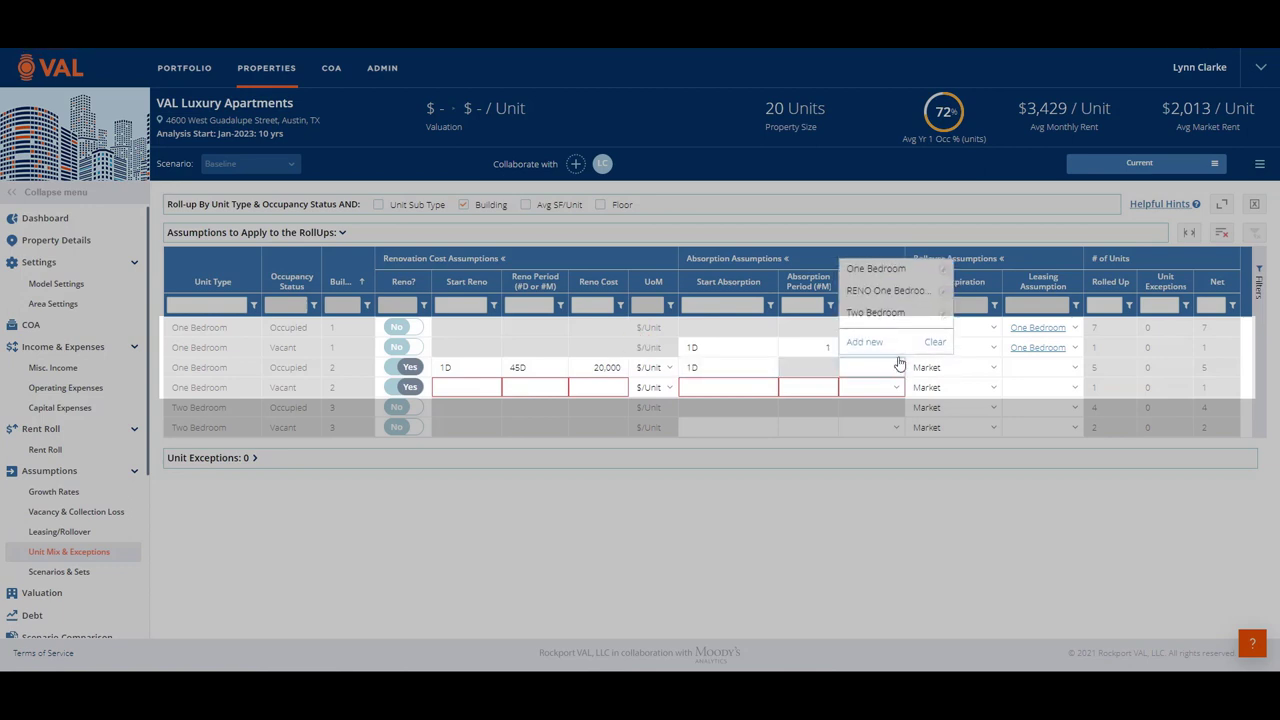
left_click(897, 303)
left_click(1066, 370)
left_click(1072, 373)
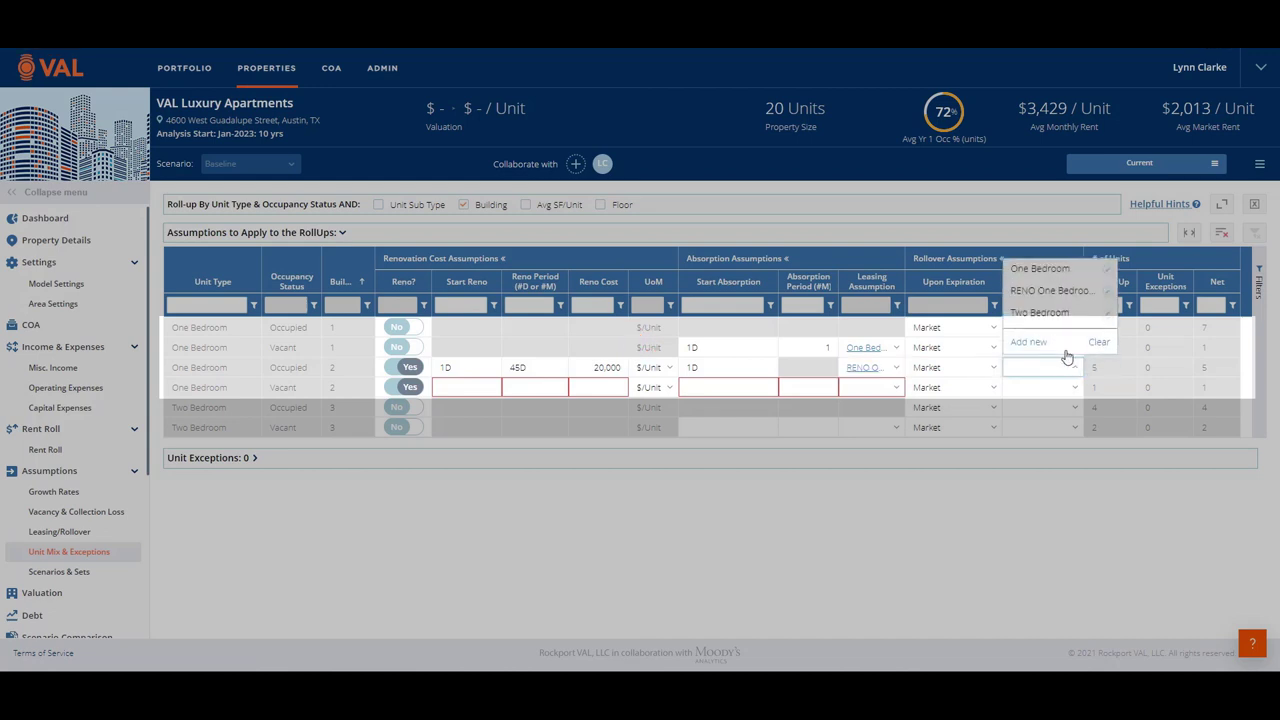
left_click(1048, 297)
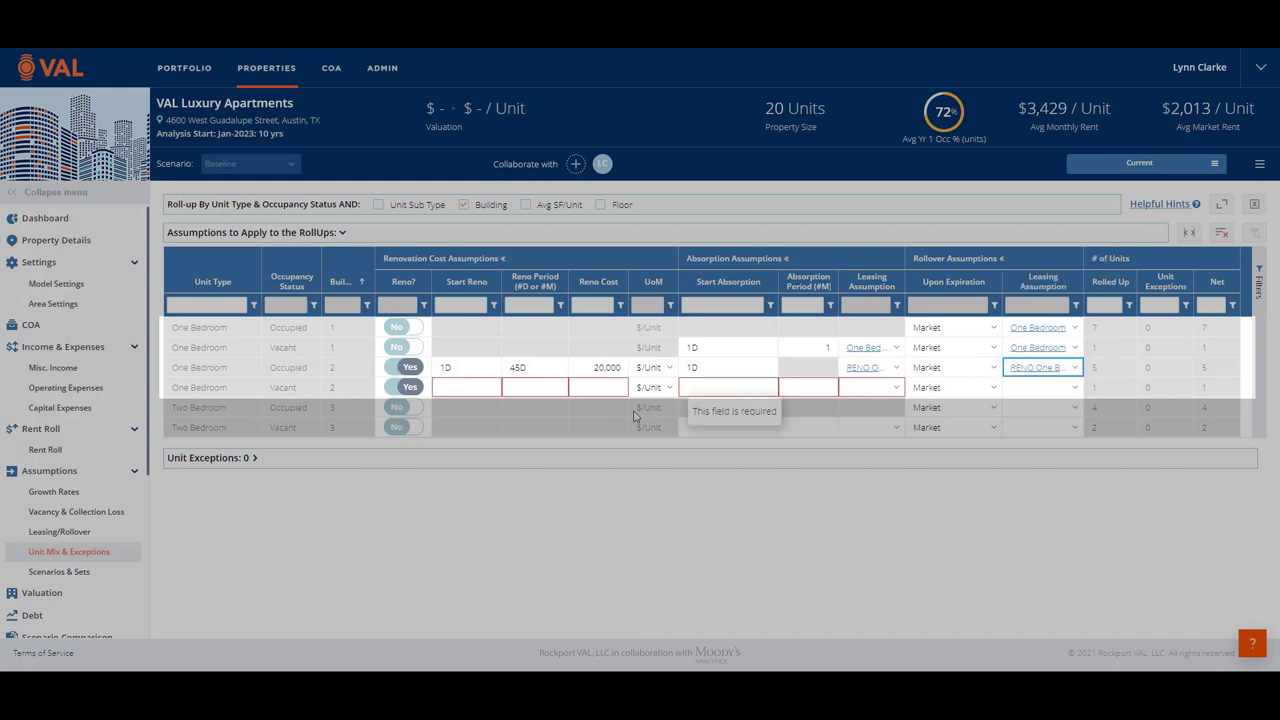
- Copy building 2's occupied renovation values and absorption start to its vacant one-bedroom row, and set that row's absorption period to 1 month
left_click_drag(477, 374, 733, 375)
key("ctrl+c")
key("Down")
key("ctrl+v")
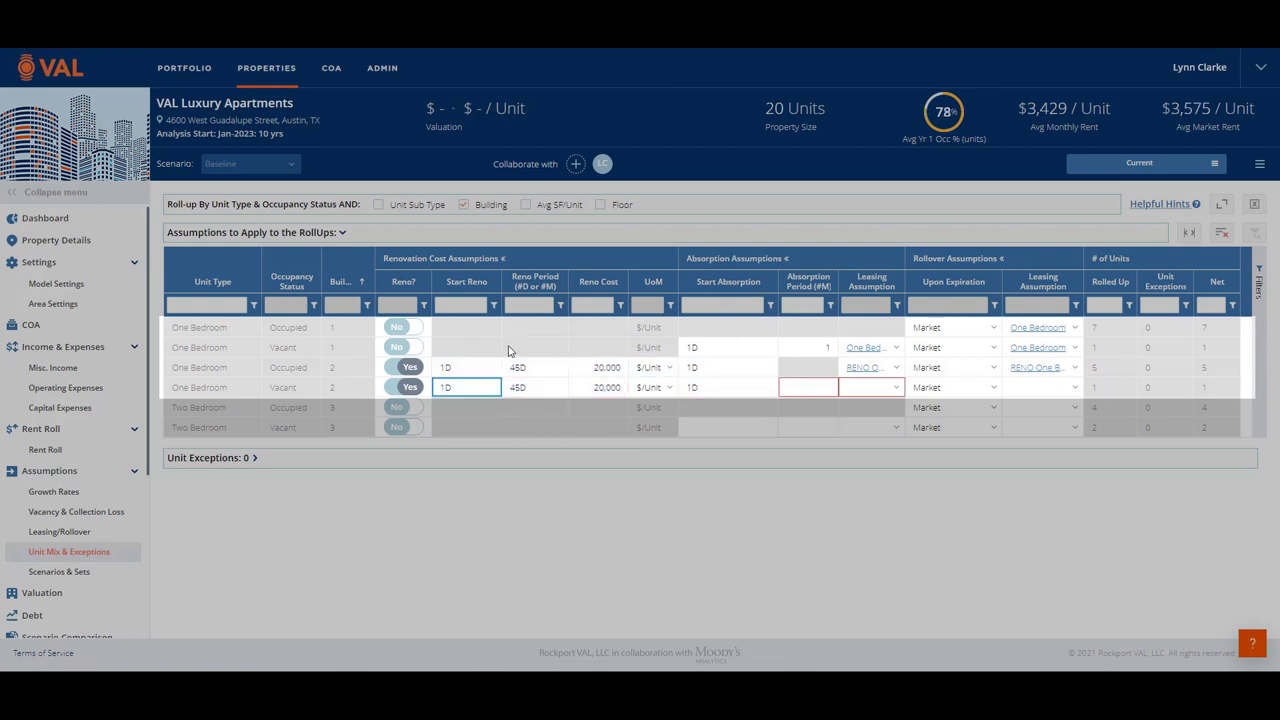
left_click(808, 387)
type("1")
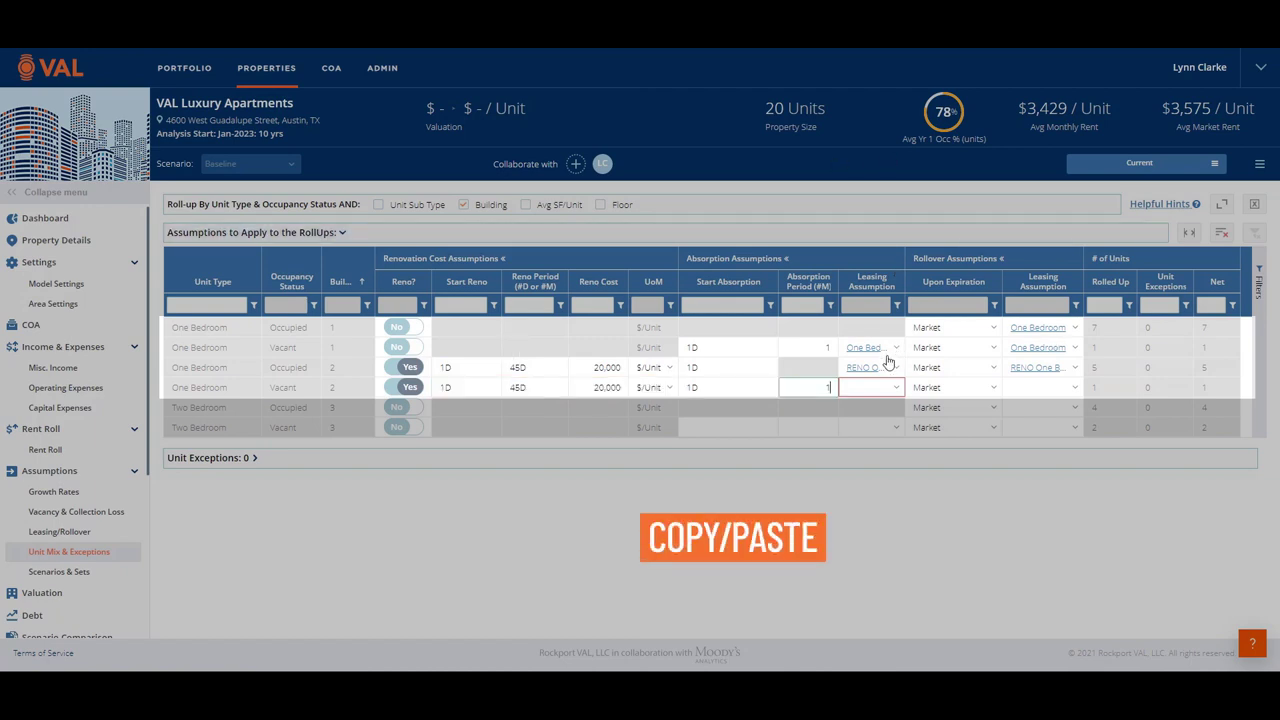
- Copy the absorption and rollover leasing assumptions from building 2's occupied one-bedroom row to its vacant row
left_click_drag(886, 368, 1045, 368)
key("ctrl+c")
left_click(883, 385)
key("ctrl+v")
- Assign the Two Bedroom leasing assumption to the rollover of the occupied two-bedroom units in building 3
left_click(1077, 414)
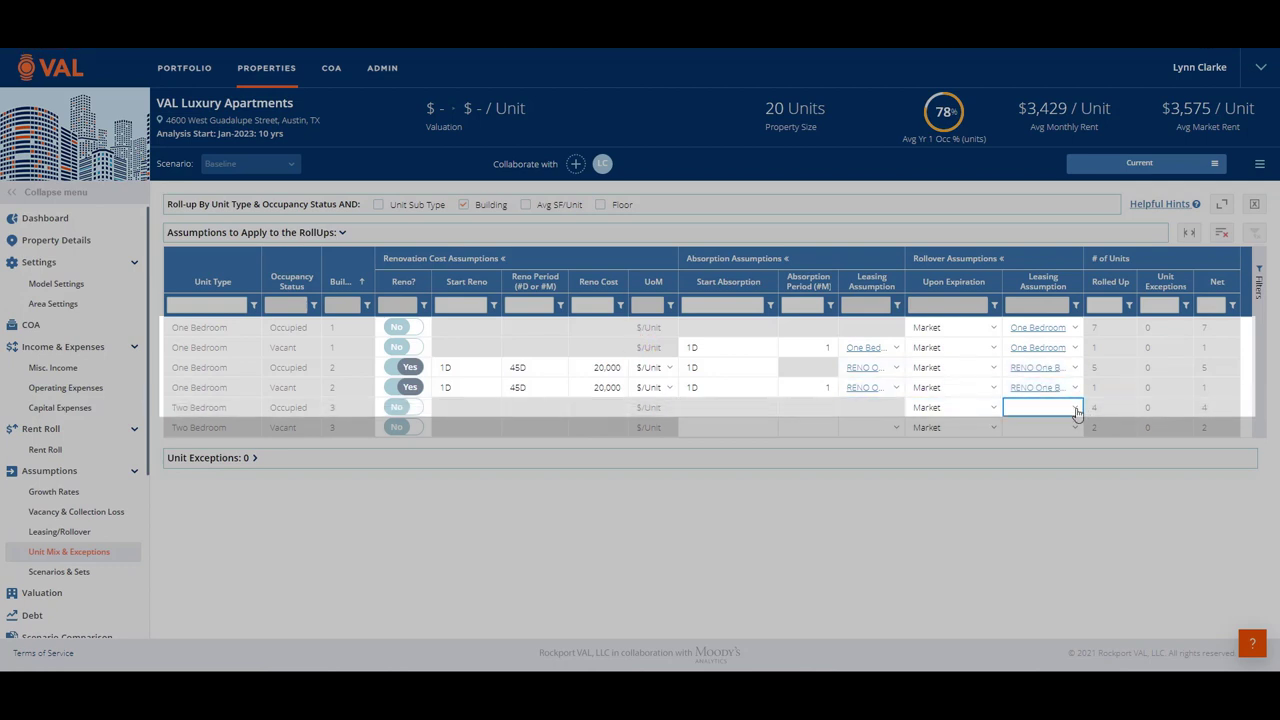
left_click(1077, 414)
left_click(1065, 354)
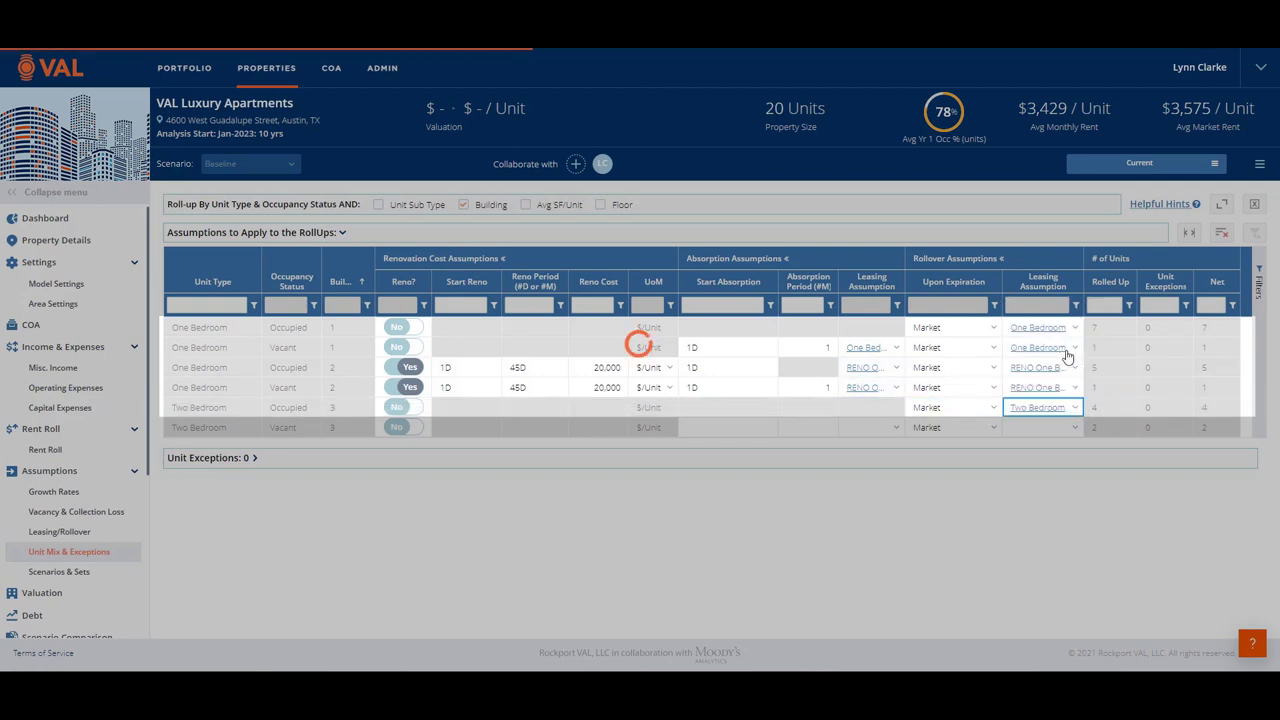
- For building 3's vacant two-bedroom units, set absorption start to 1D and the absorption period to 1 month
left_click(743, 438)
type("1")
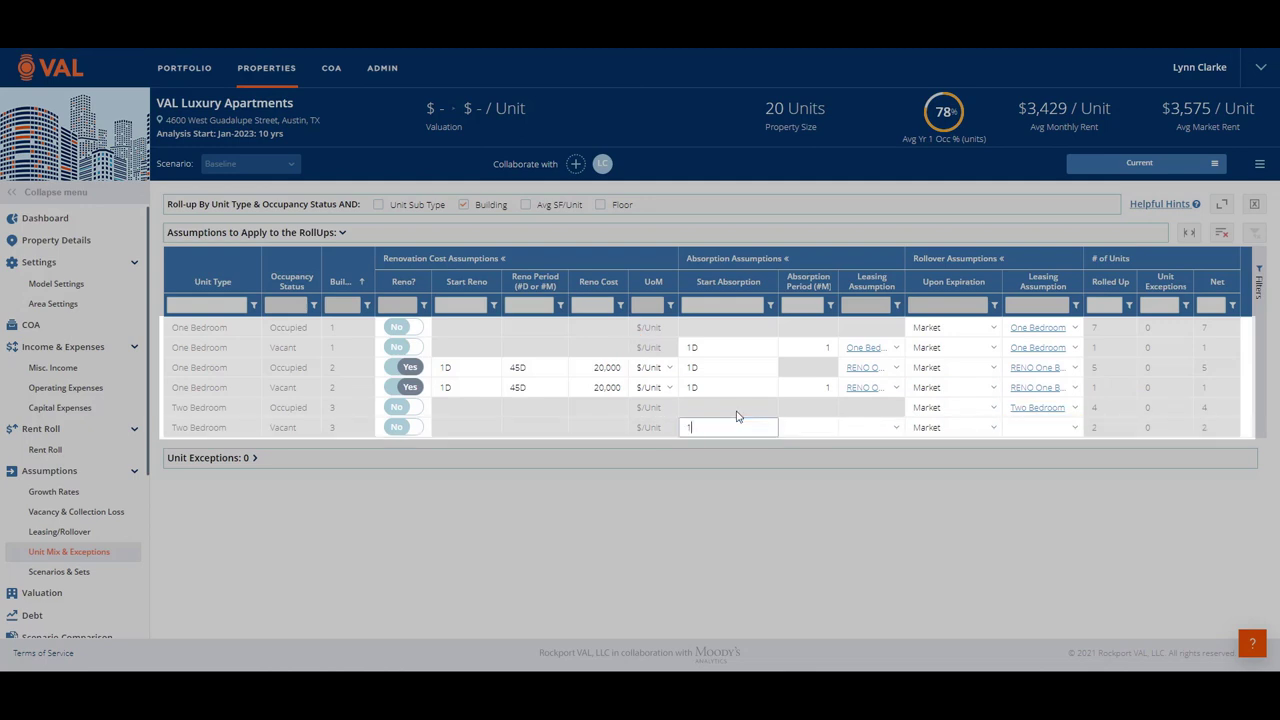
type("d")
left_click(794, 428)
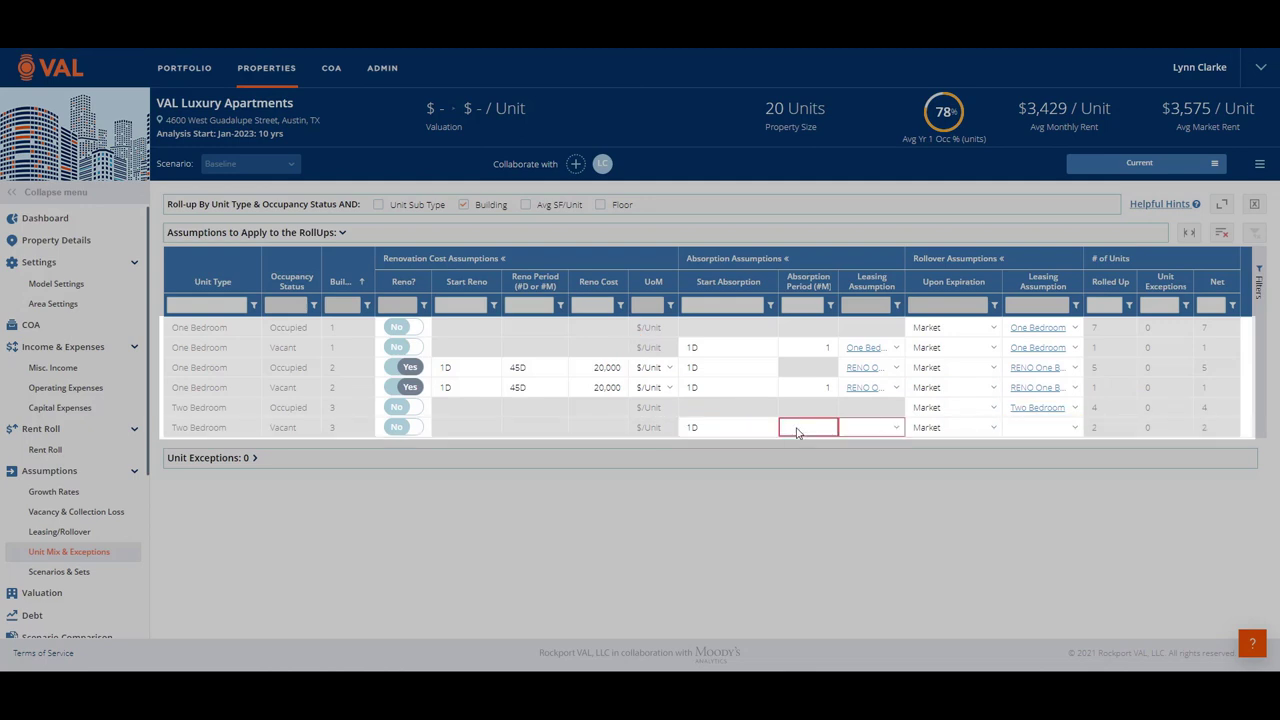
type("1")
- Assign the Two Bedroom leasing assumption to both absorption and rollover of building 3's vacant two-bedroom units
left_click(891, 432)
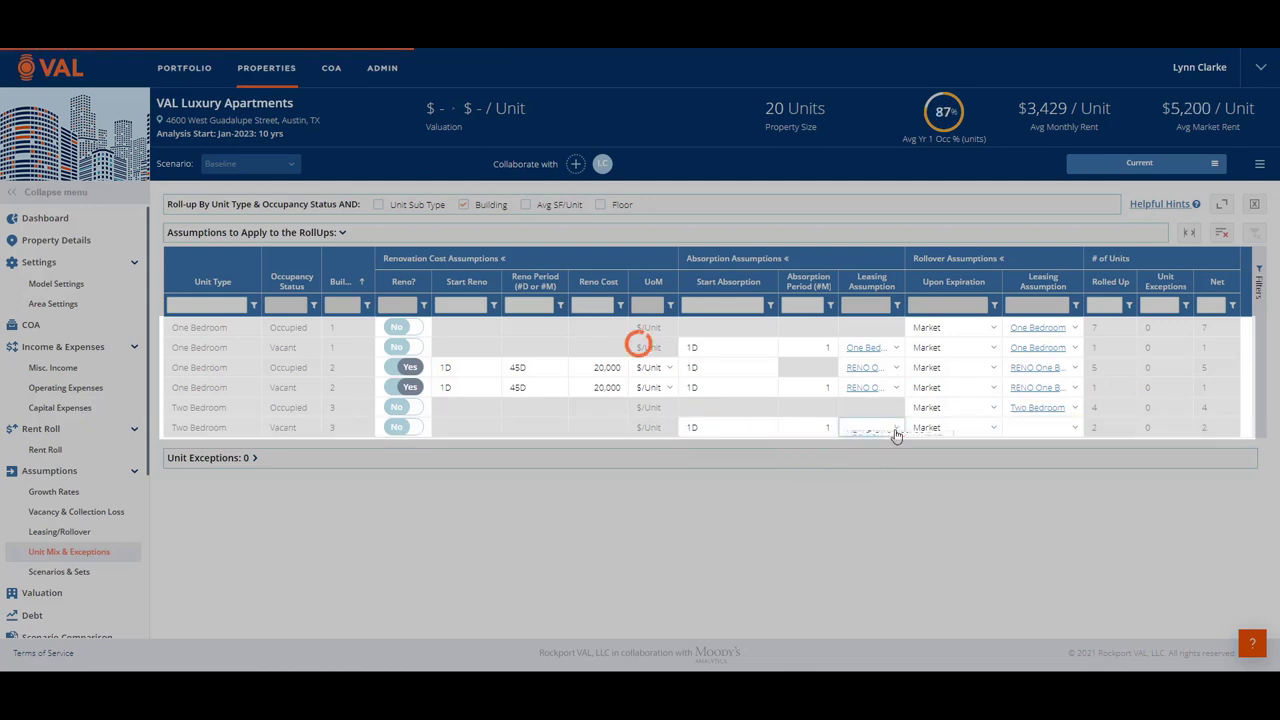
left_click(892, 432)
left_click(883, 371)
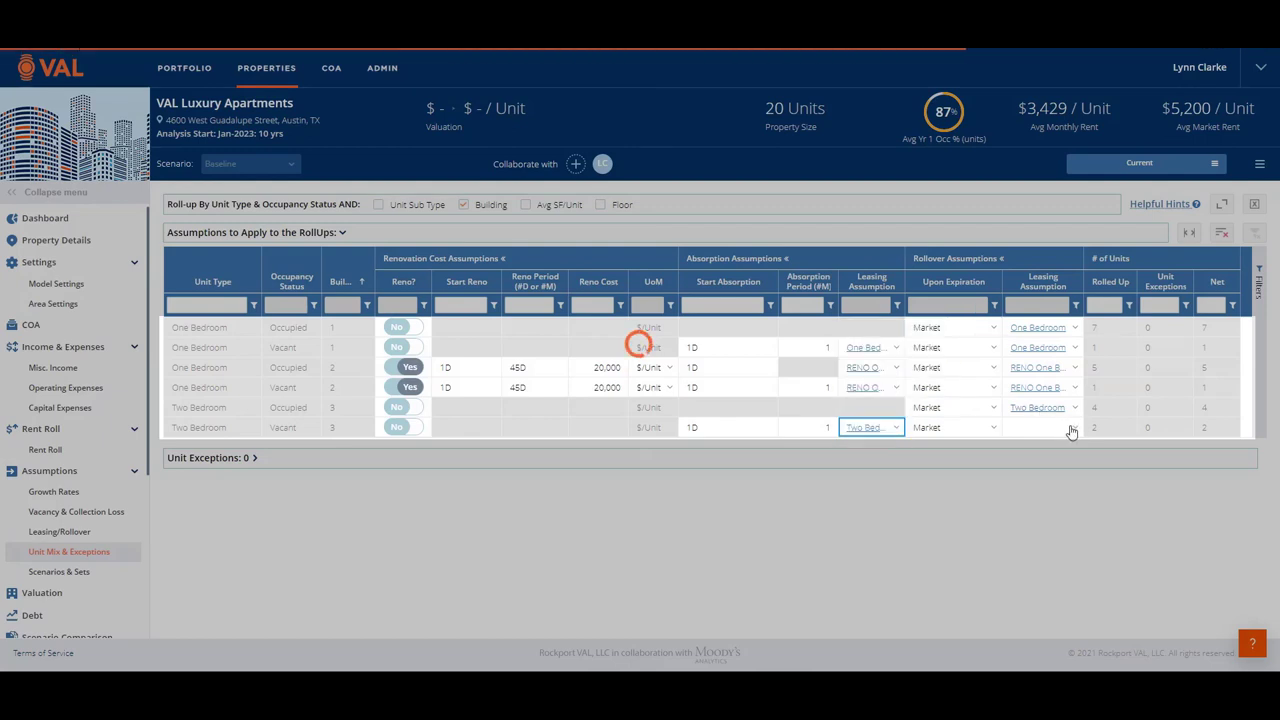
left_click(1067, 428)
left_click(1056, 373)
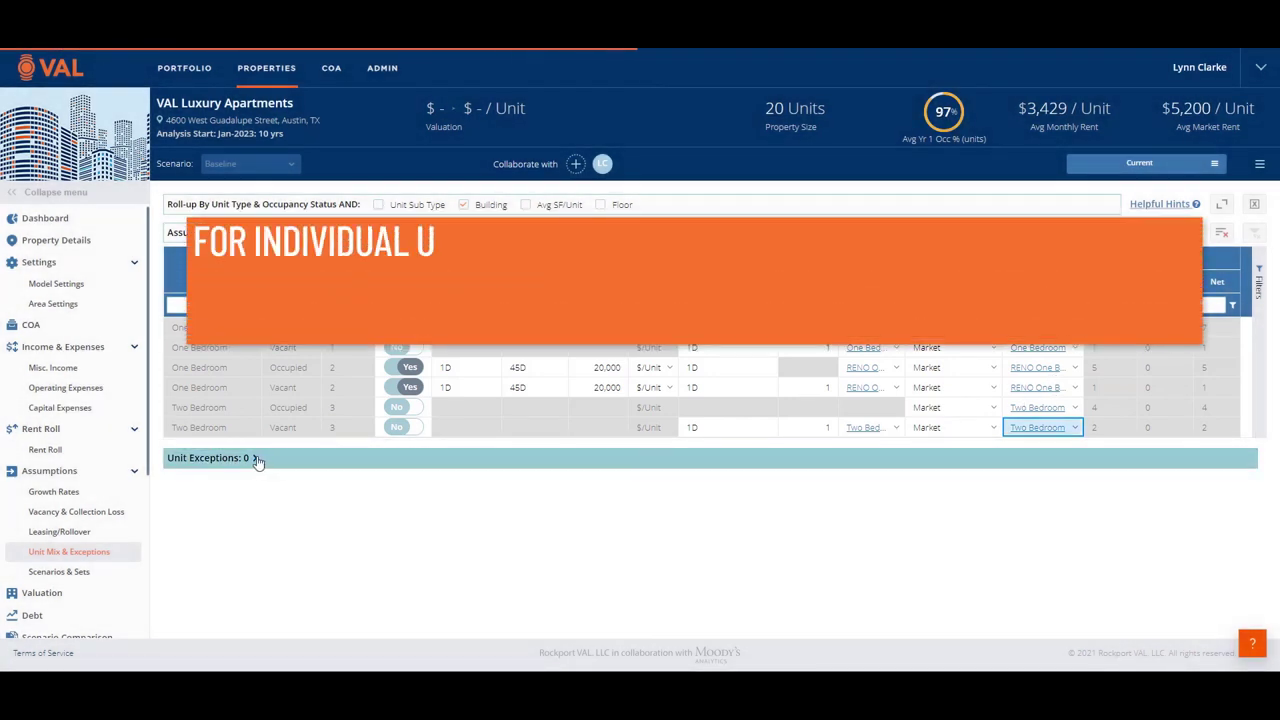
- Add a unit exception for unit 1A with renovation set to No and RENO One Bedroom as its rollover leasing assumption
left_click(255, 459)
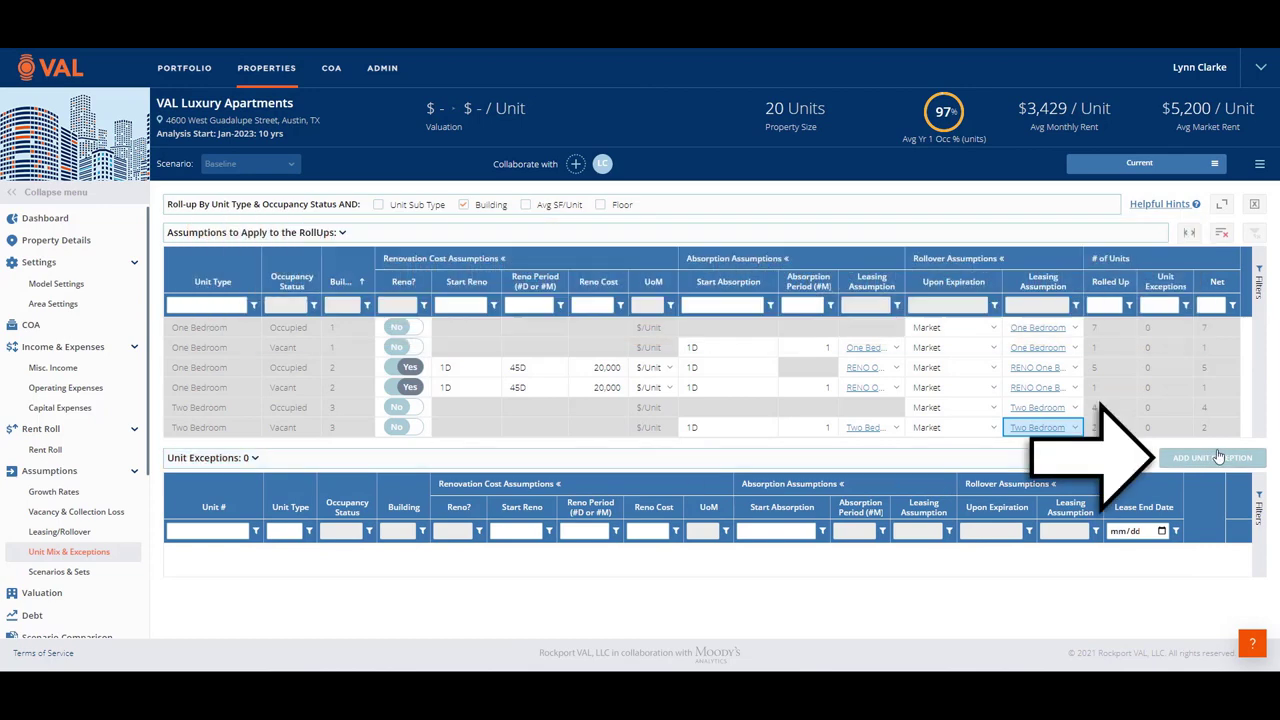
left_click(1214, 457)
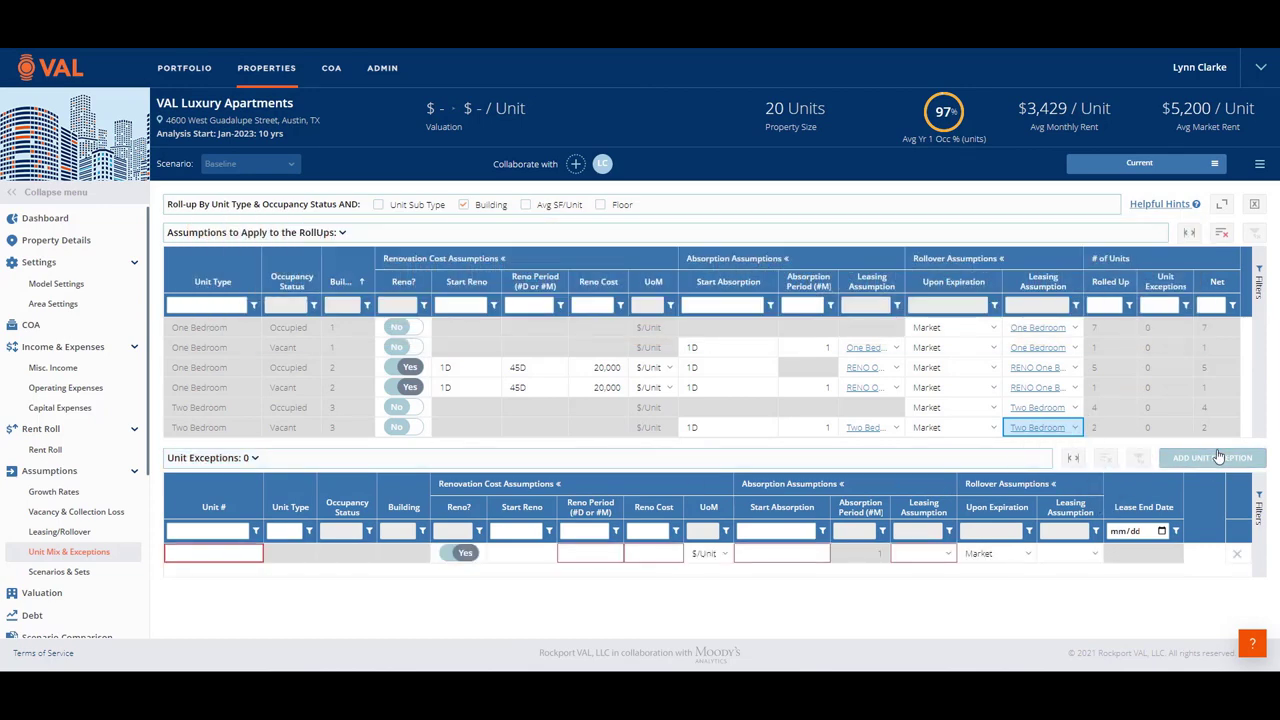
left_click(231, 554)
type("1a")
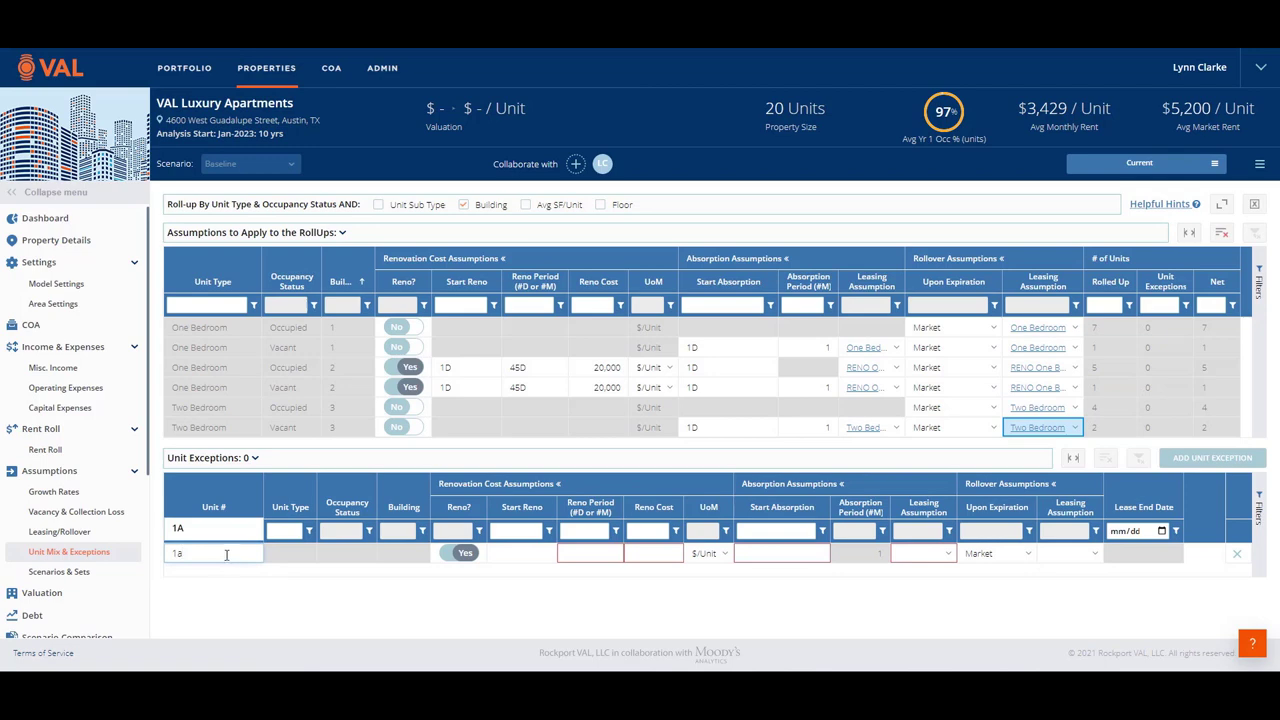
key("Return")
left_click(465, 553)
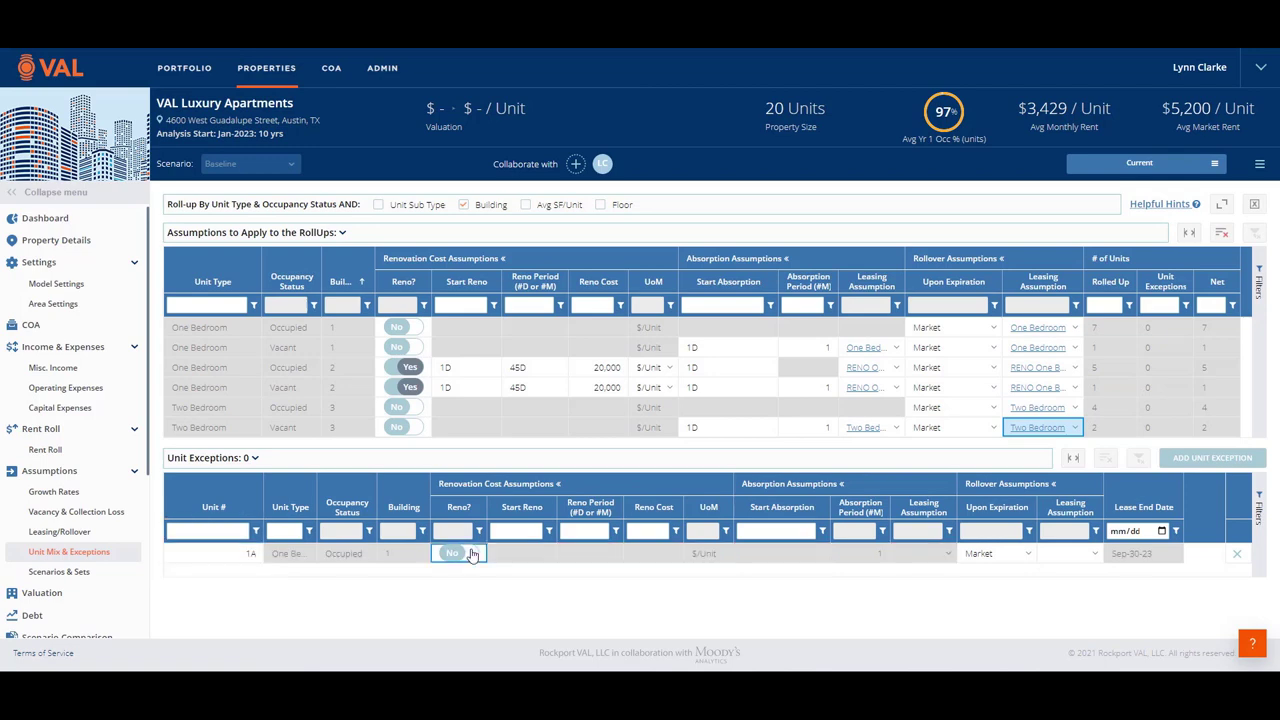
left_click(1098, 556)
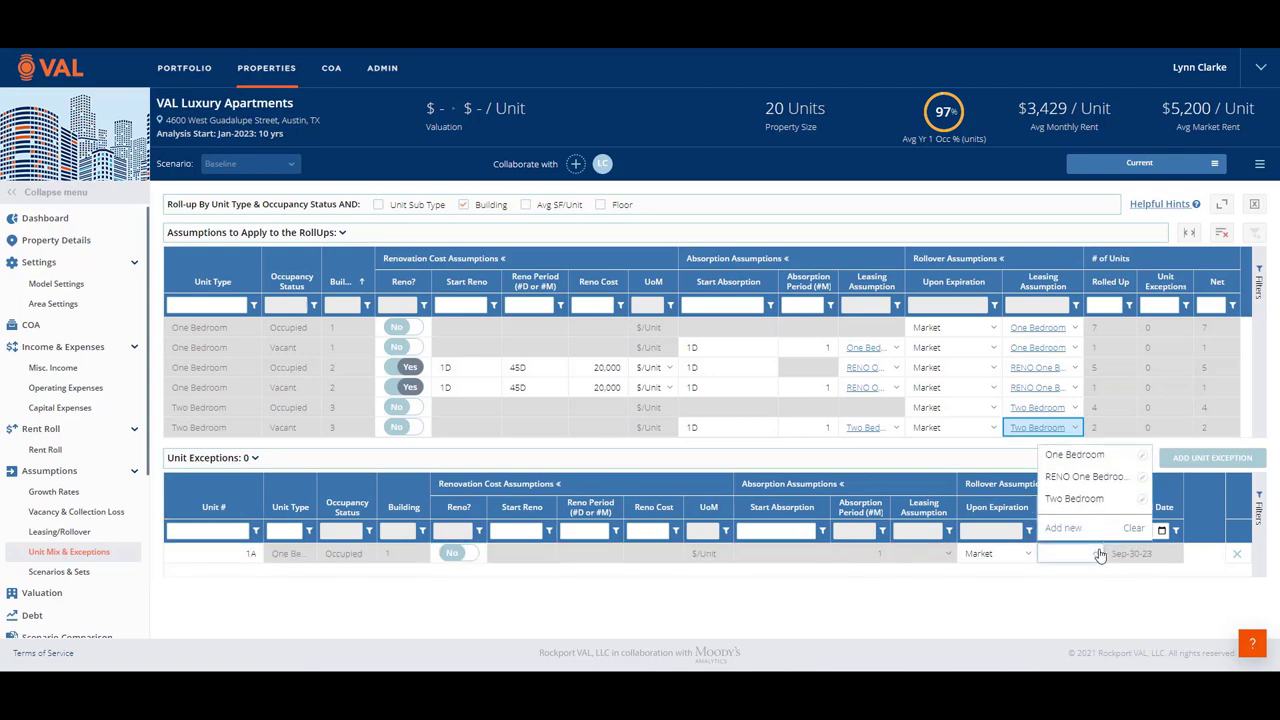
left_click(1090, 476)
- In the property valuation, describe the first entry as DCF, keeping the DCF method, with 6% capitalization rate, 8% discount rate and 10-year hold period
left_click(42, 592)
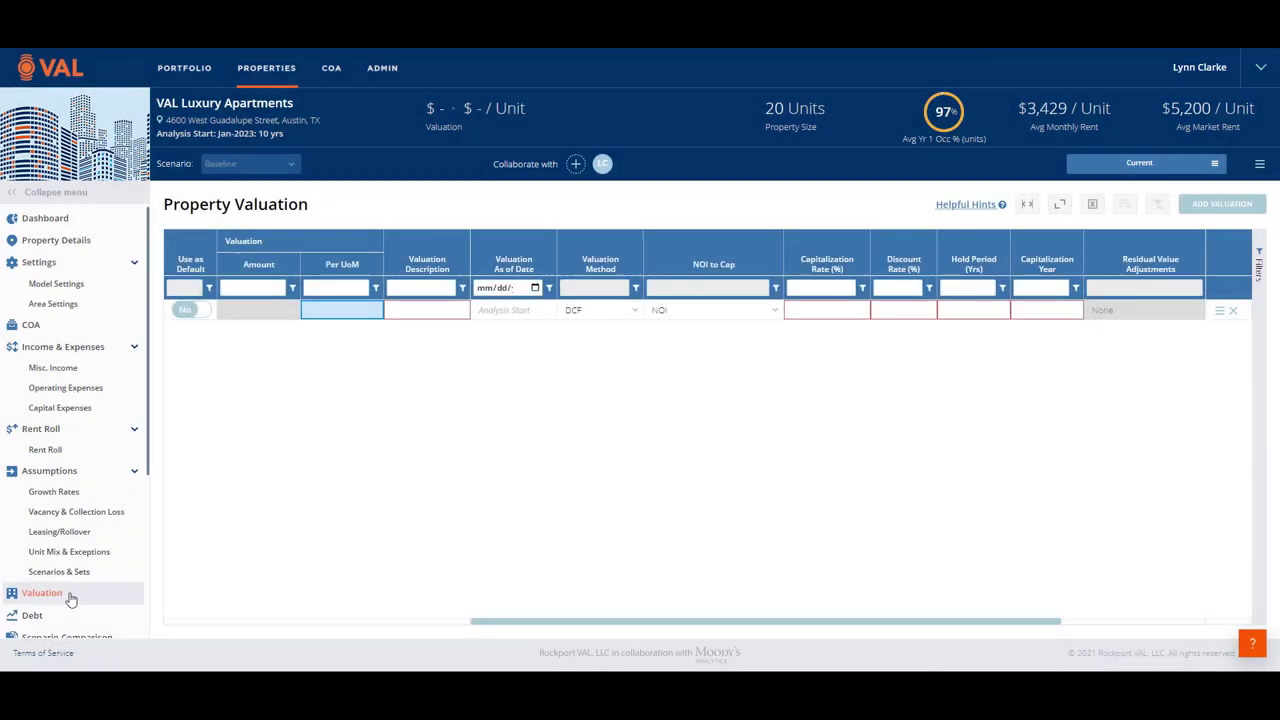
left_click(634, 312)
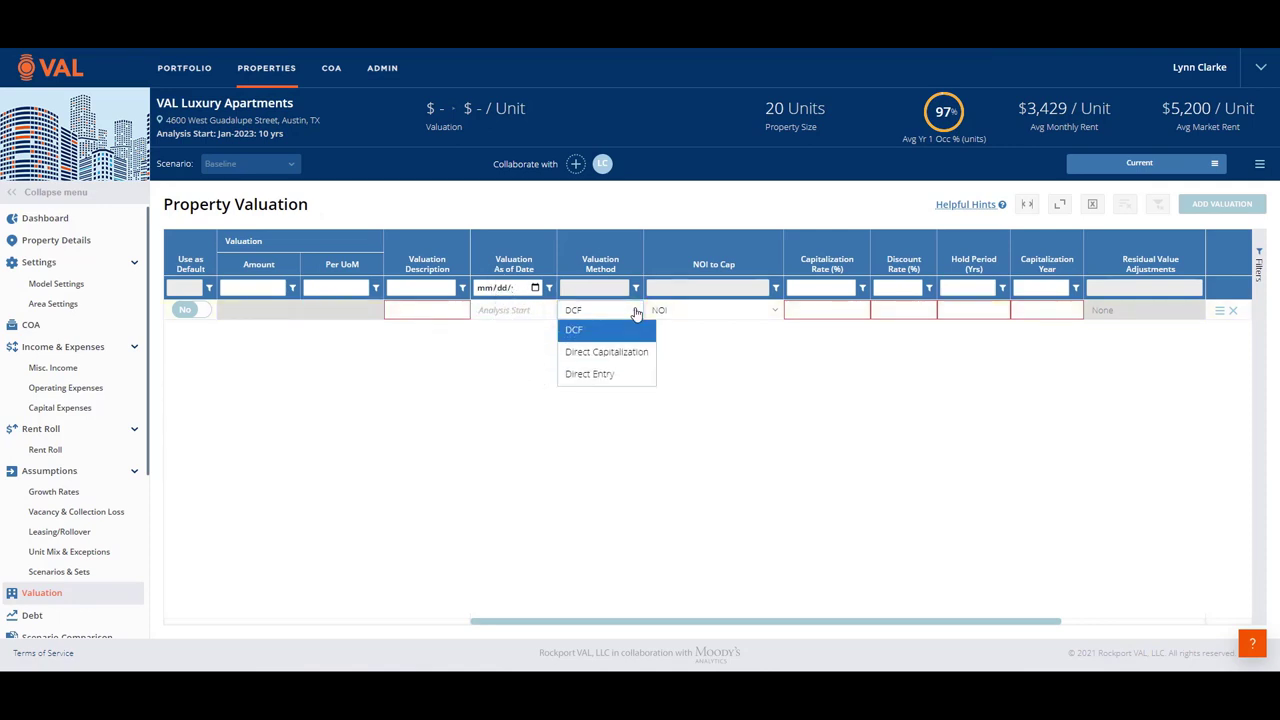
left_click(636, 312)
left_click(432, 318)
type("DCF")
left_click(817, 310)
type("6")
left_click(893, 316)
type("8")
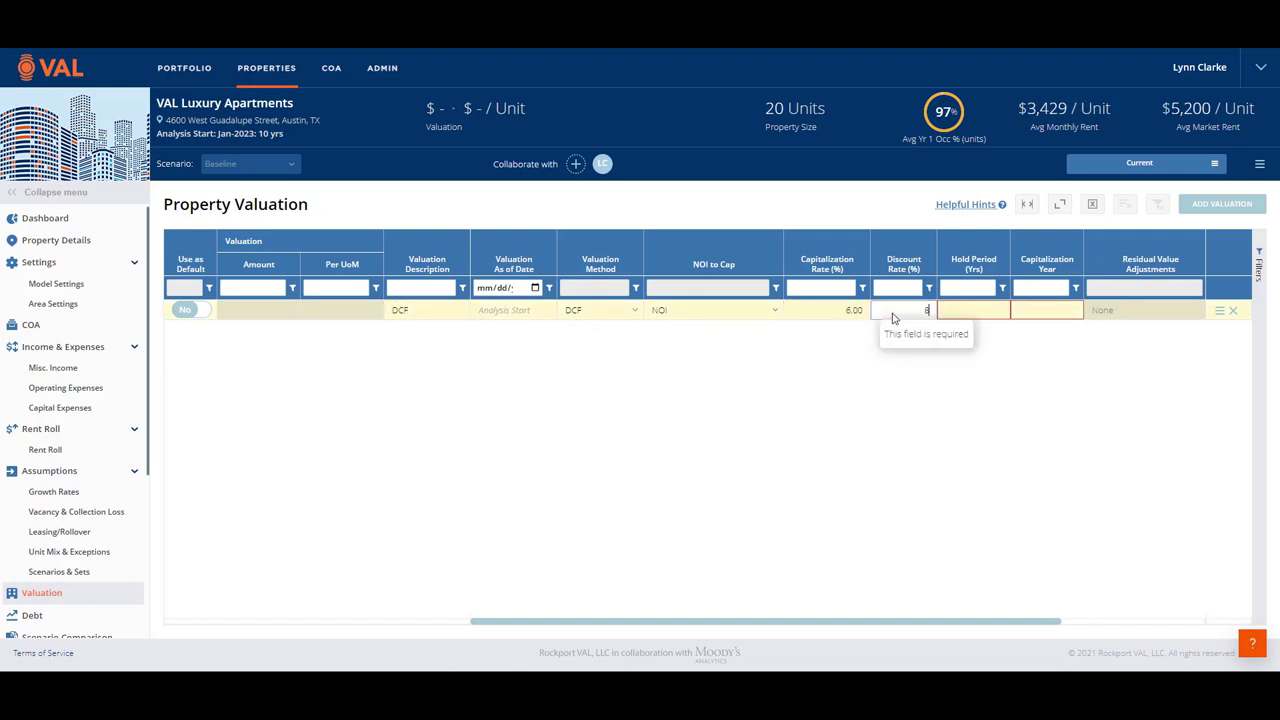
left_click(968, 317)
type("10")
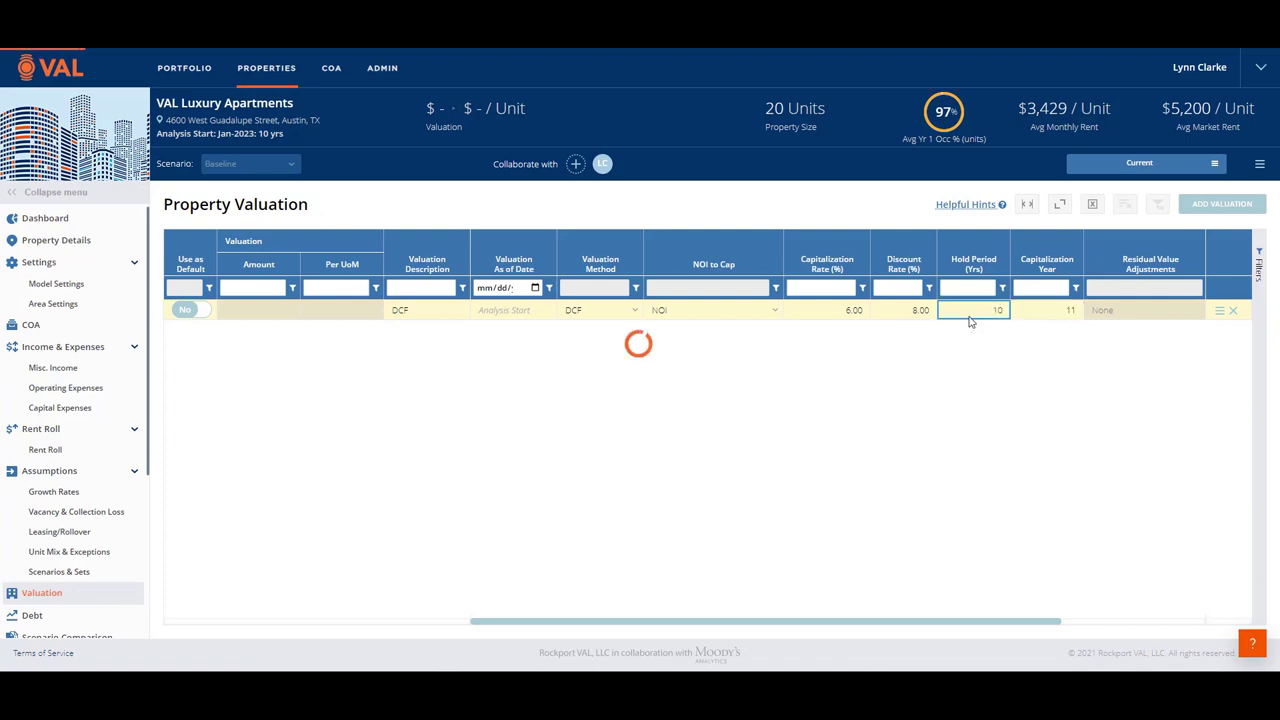
- Set the DCF valuation's cost of sales amount to 2% of residual value
left_click_drag(983, 621, 1188, 617)
left_click(1080, 310)
type("2")
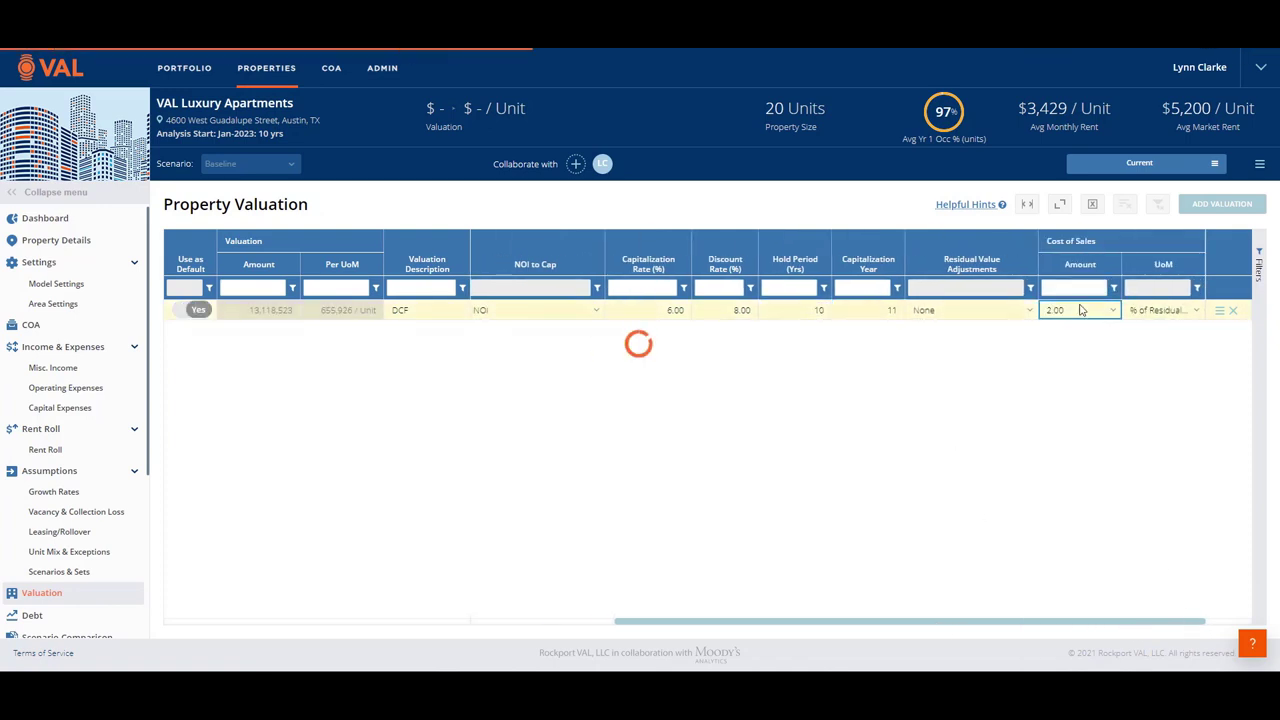
- Add a second valuation described as DC, using the Direct Capitalization method with a 6.5% capitalization rate
left_click(1217, 206)
left_click_drag(1045, 621, 586, 663)
left_click(431, 331)
type("DC")
left_click(636, 331)
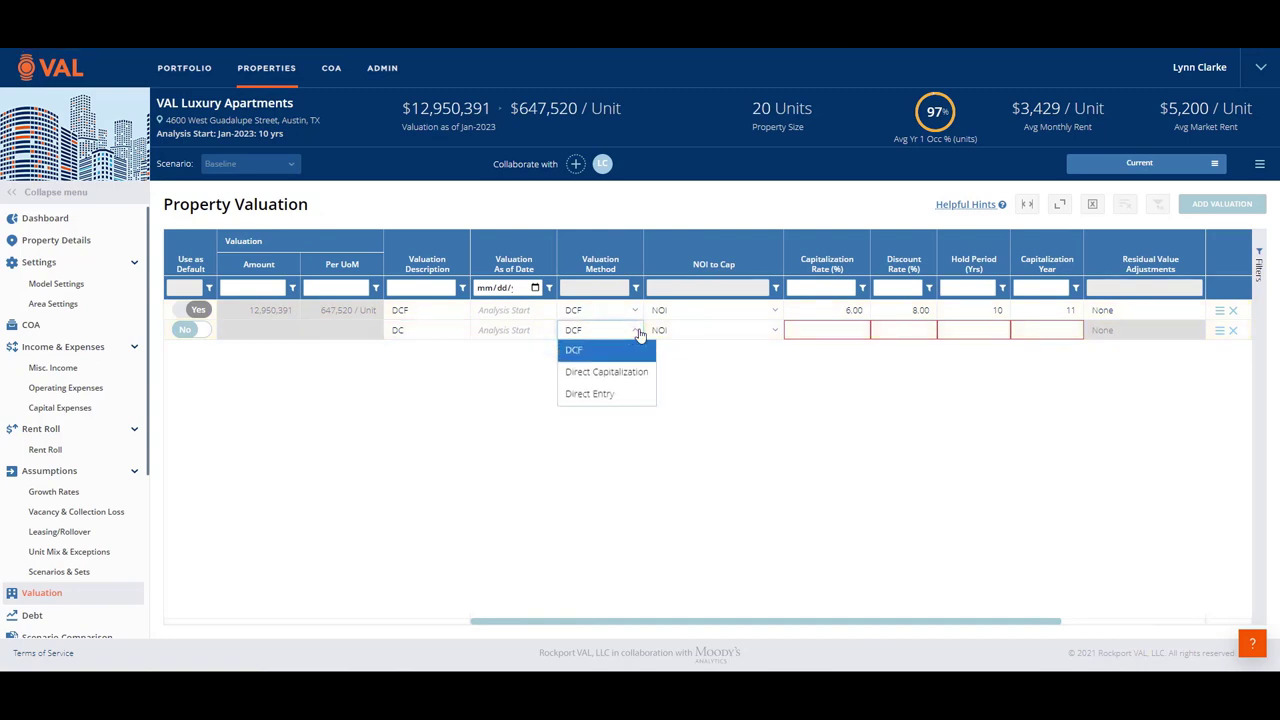
left_click(606, 371)
left_click(830, 331)
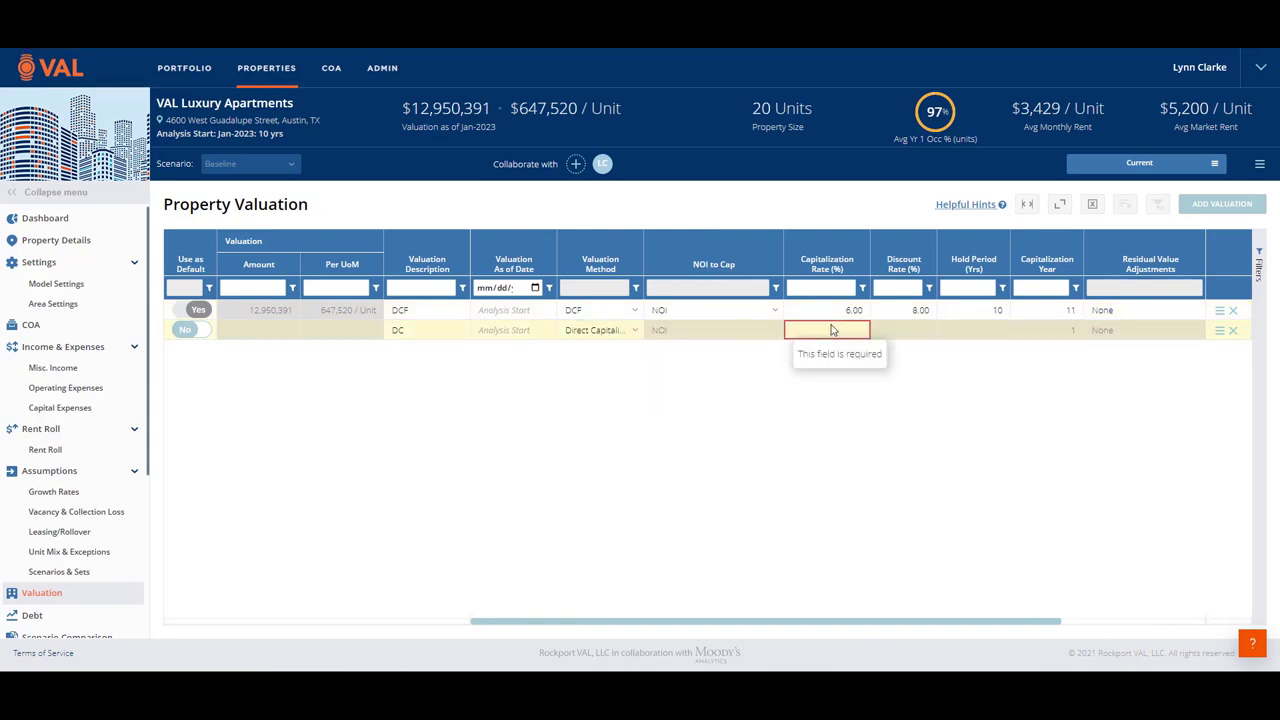
type("6.5")
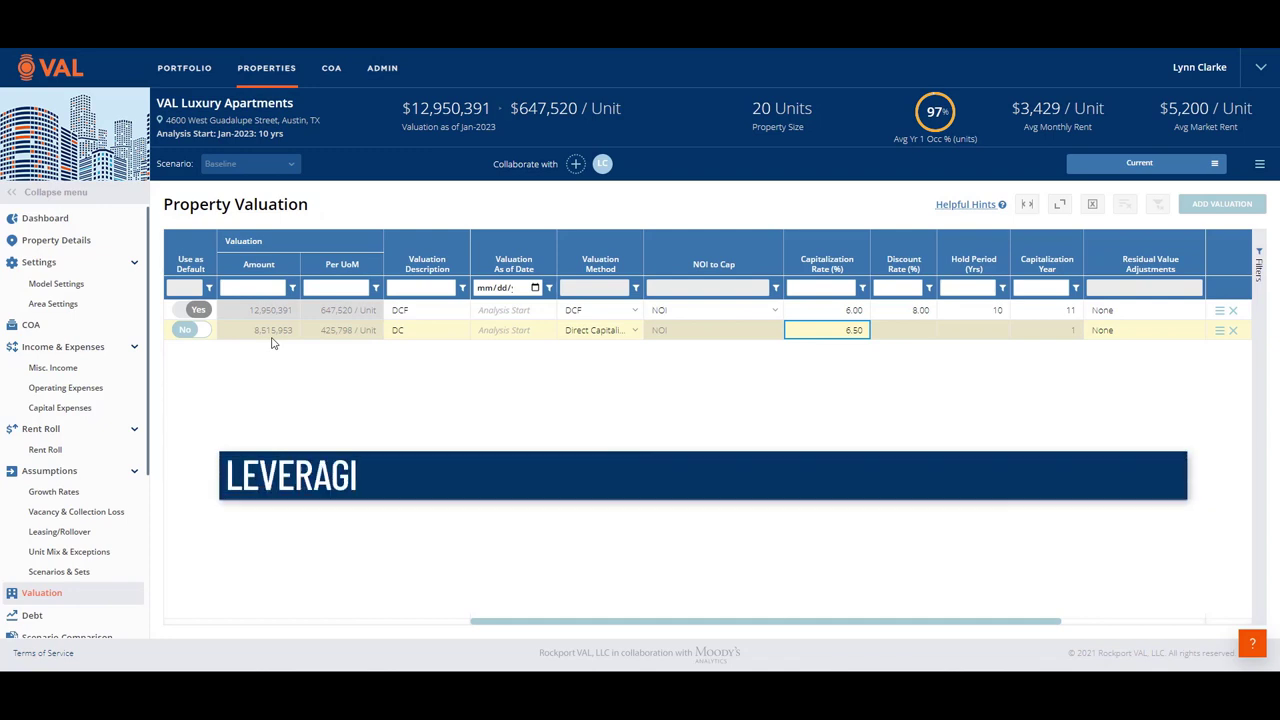
- Add a new scenario named Upside in the property's scenario manager
left_click(76, 573)
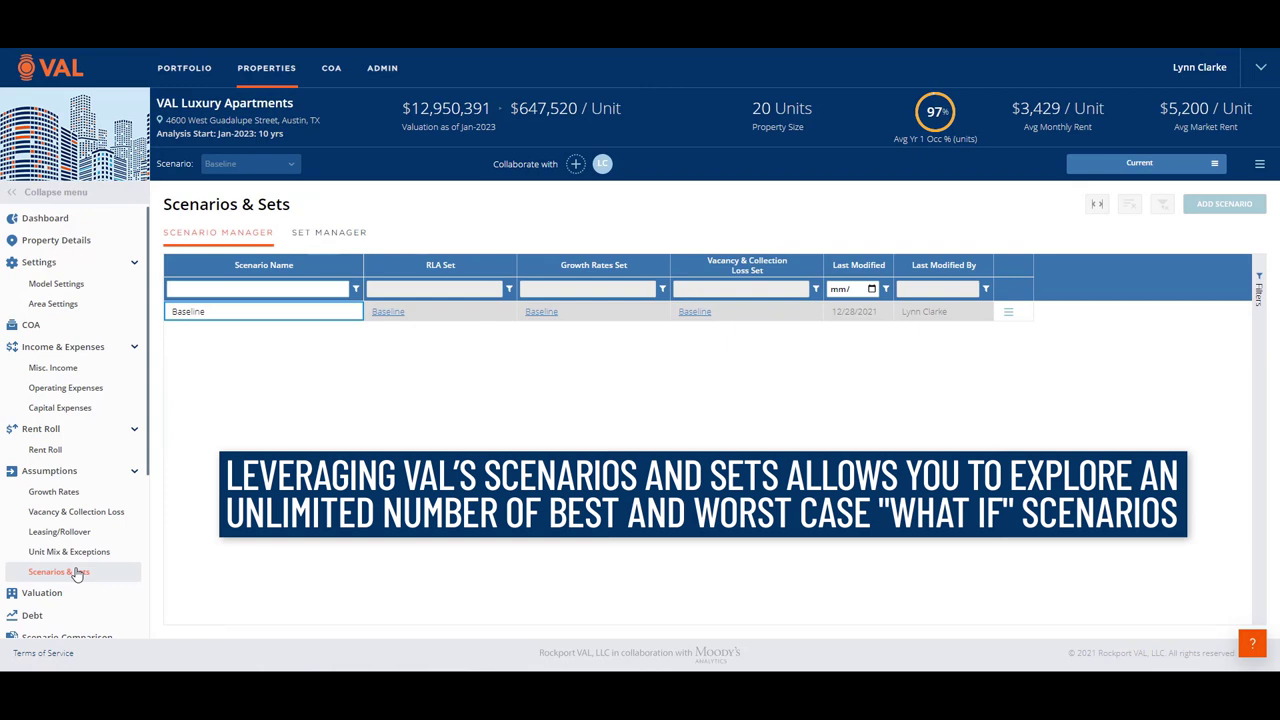
left_click(1243, 207)
left_click(295, 331)
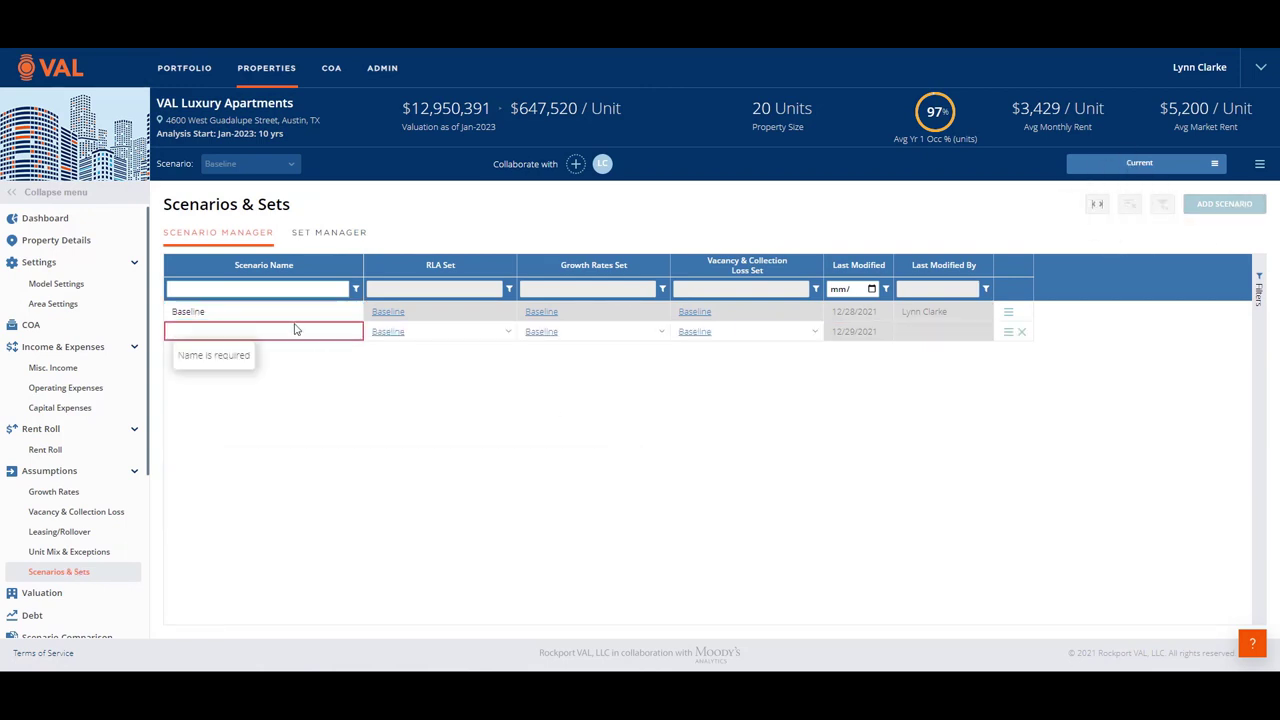
type("Upside")
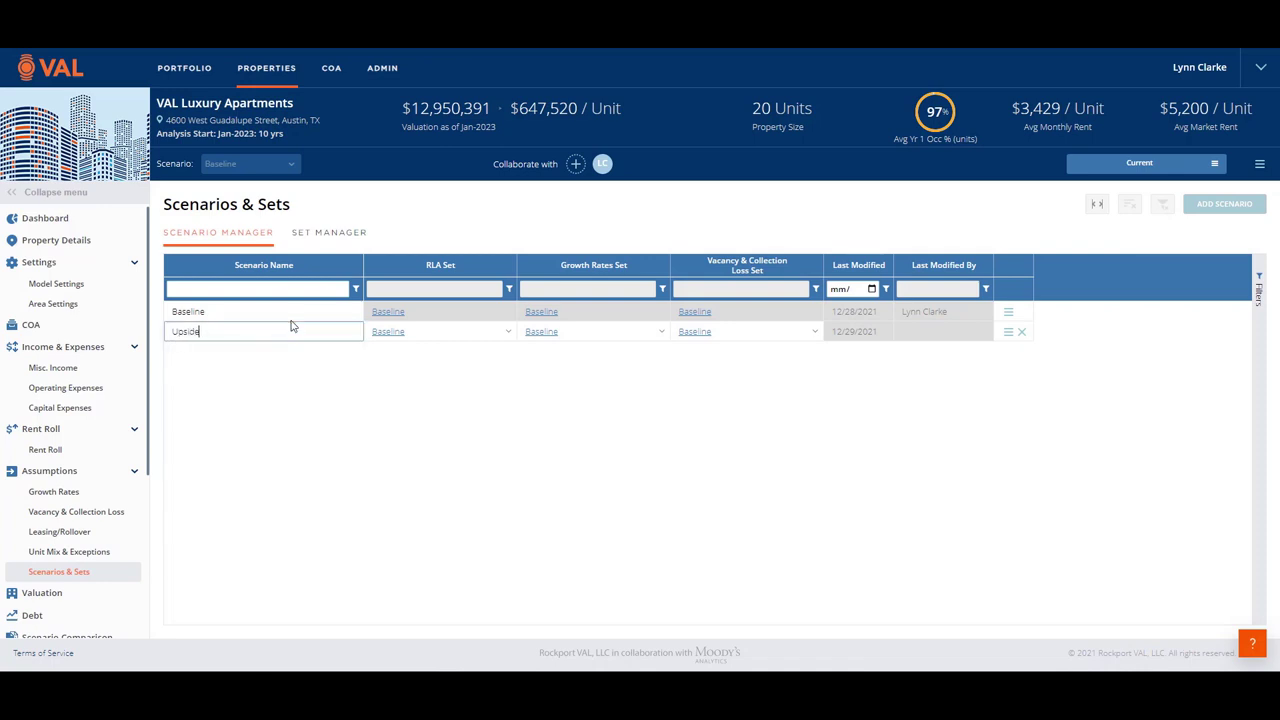
- Create a new RLA set named Upside for the Upside scenario
left_click(444, 337)
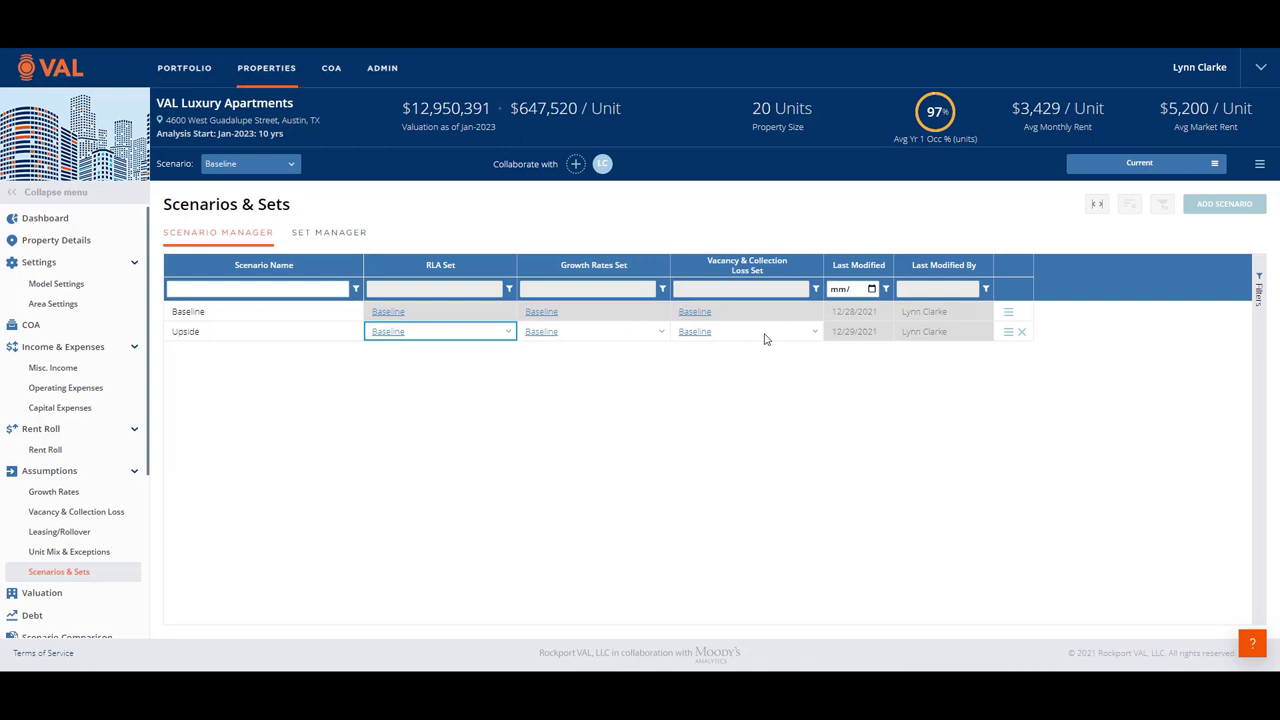
left_click(508, 334)
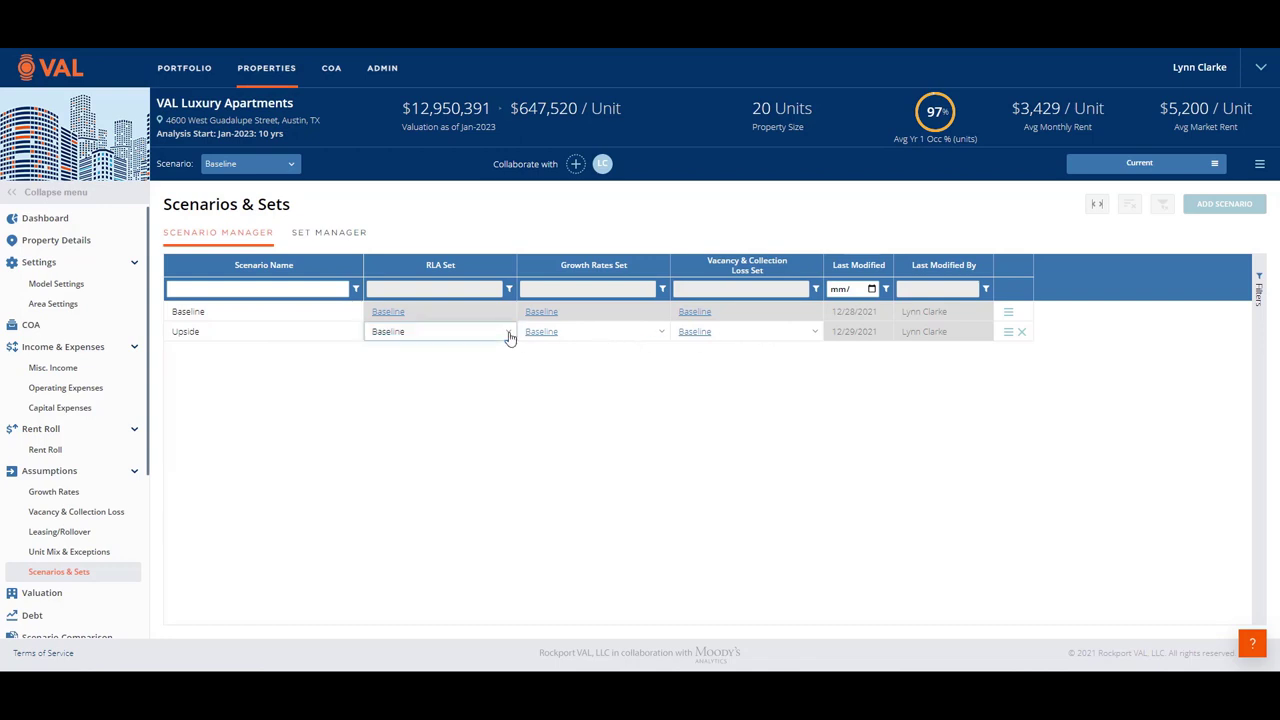
left_click(391, 384)
type("Upside")
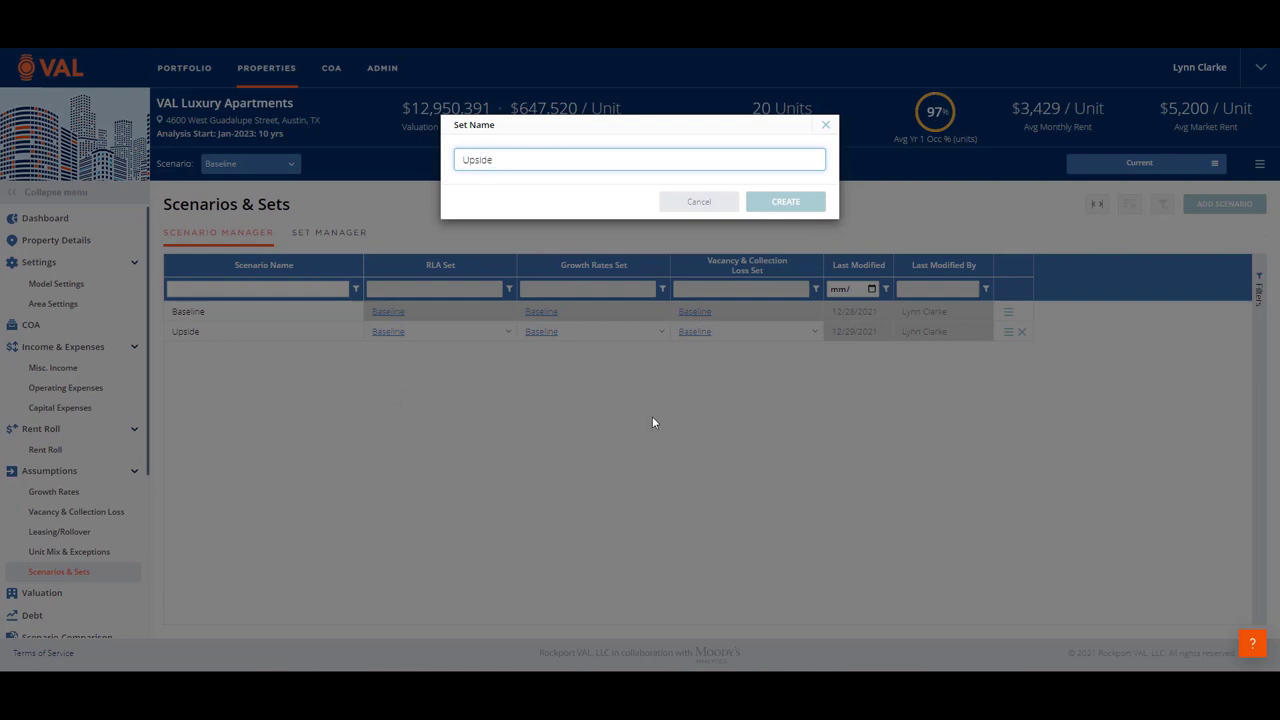
left_click(786, 204)
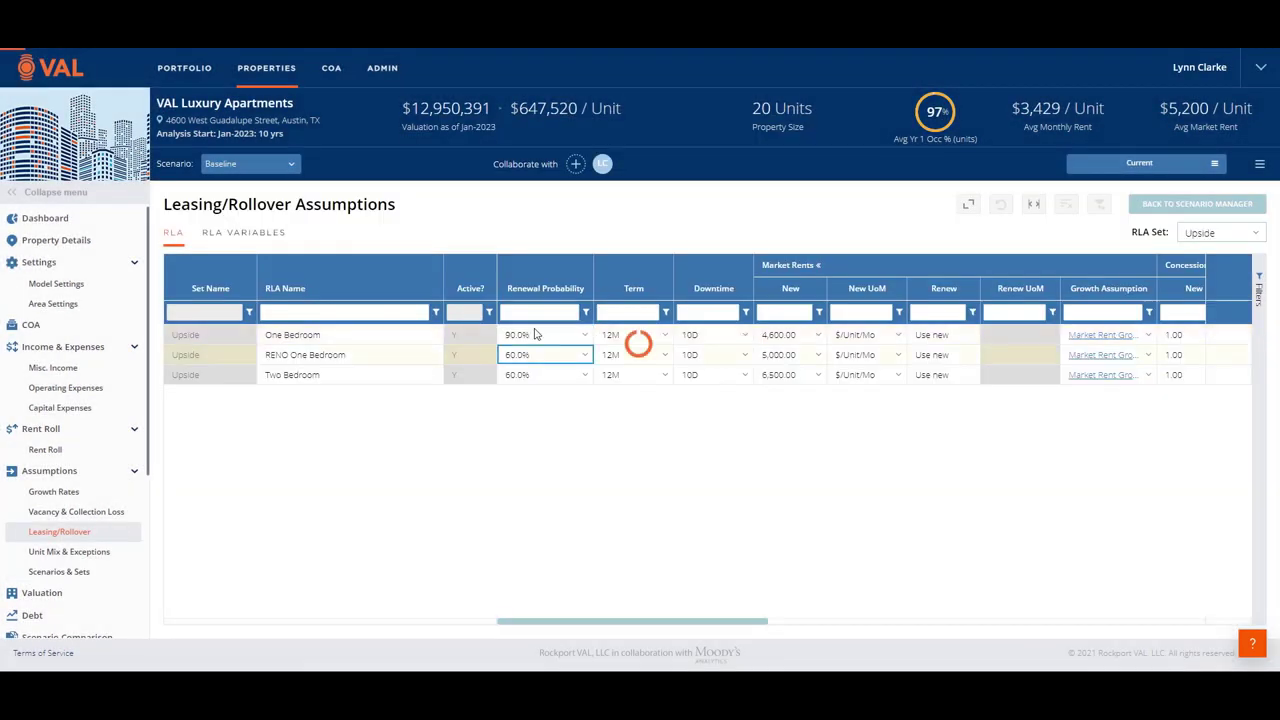
- Set the renewal probability to 90% for all three leasing assumptions in the Upside RLA set
left_click(542, 337)
left_click(544, 340)
left_click_drag(544, 340, 535, 397)
- Set Upside new market rents to 5,000 for One Bedroom, 5,200 for RENO One Bedroom and 6,700 for Two Bedroom, and return to the scenario manager
left_click(791, 336)
type("5,000")
key("Return")
type("5200")
key("Return")
type("6700")
key("Return")
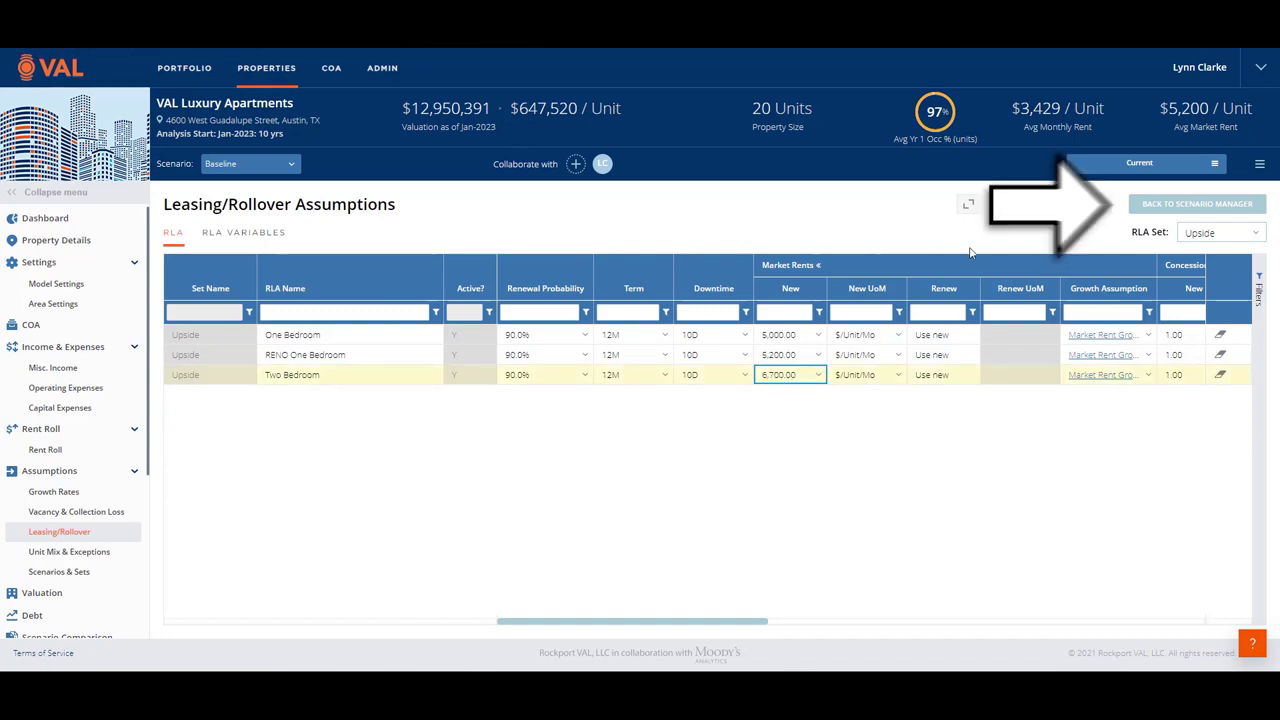
left_click(1138, 208)
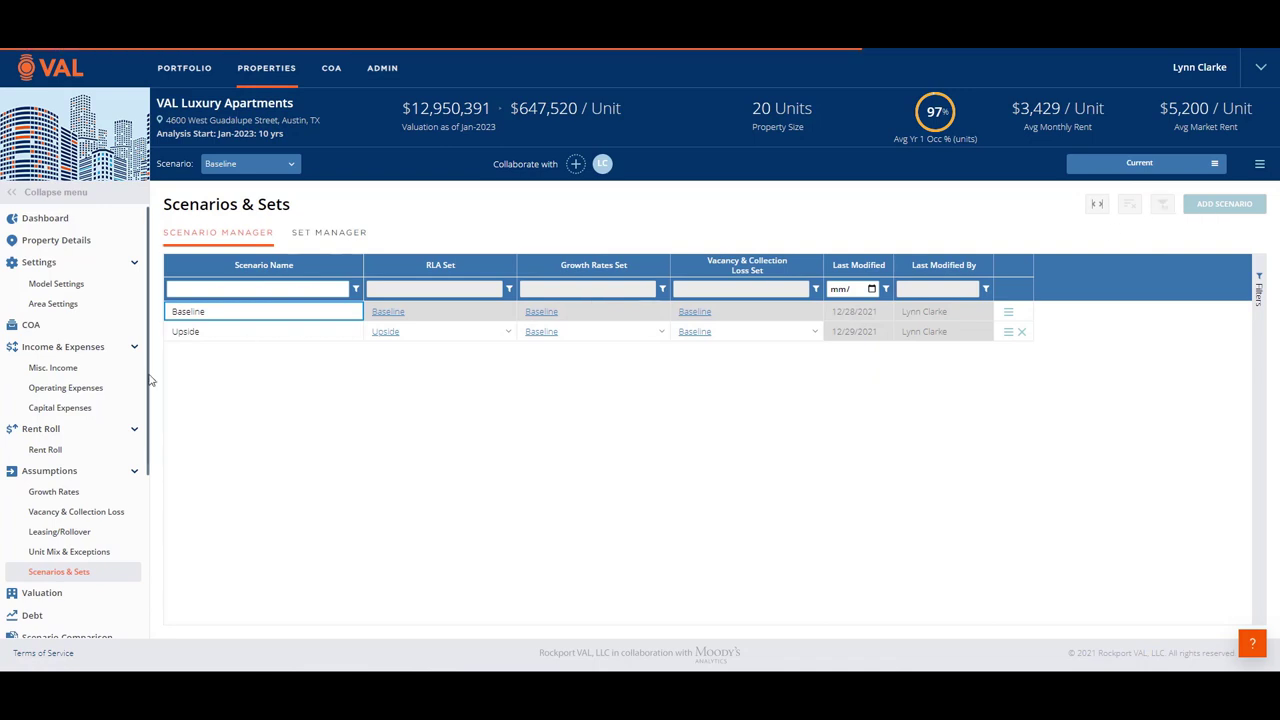
- Compare the Baseline and Upside scenarios by occupancy rate and net operating income, and view their valuations by scenario
scroll(100, 513, "down", 3)
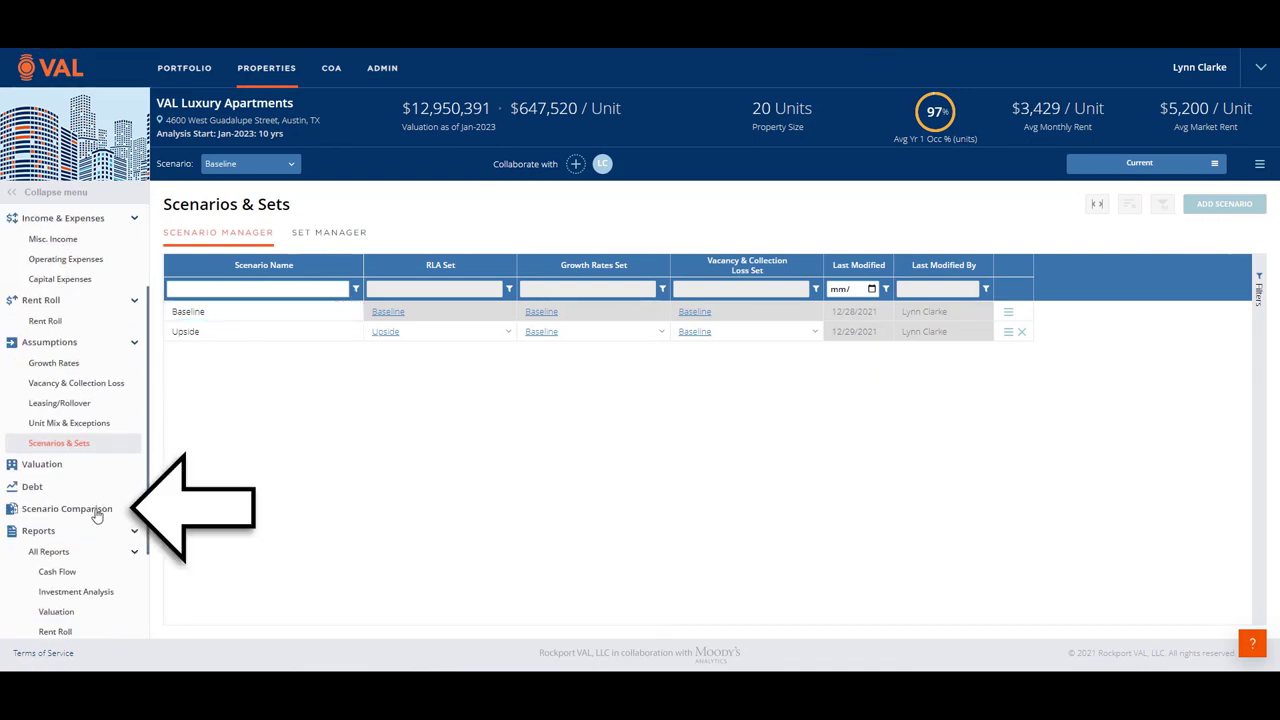
left_click(97, 512)
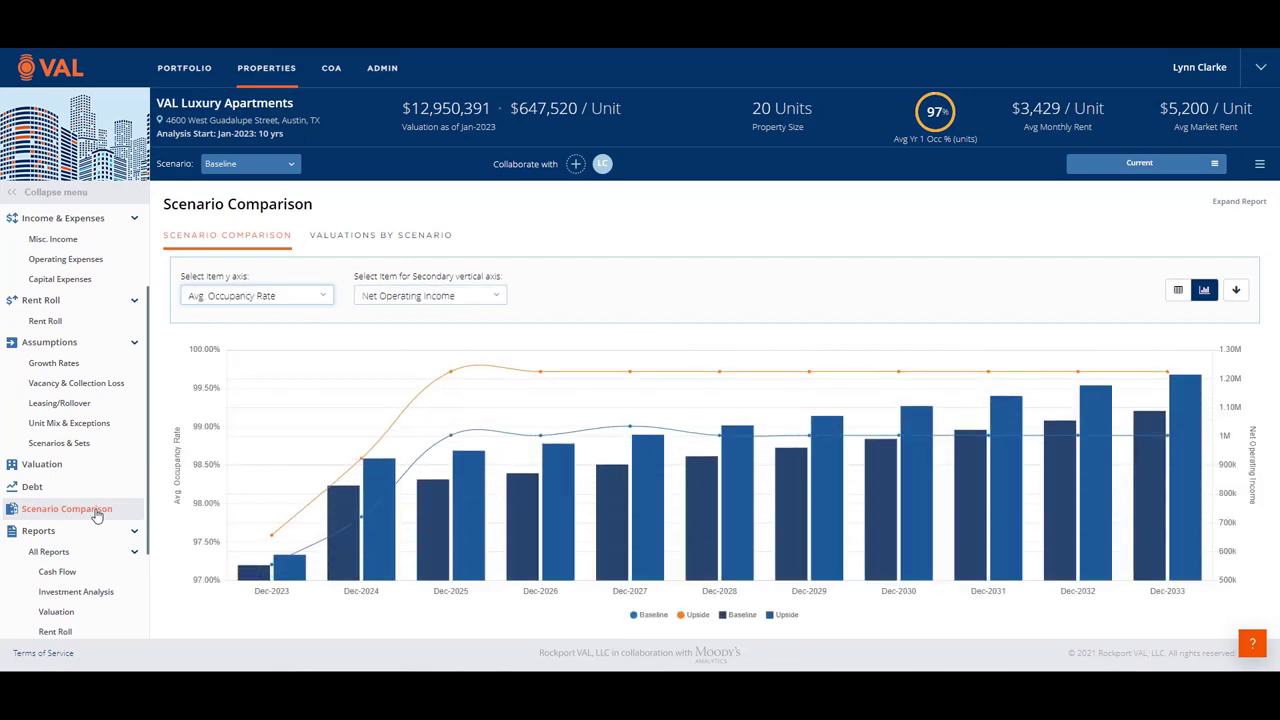
left_click(324, 298)
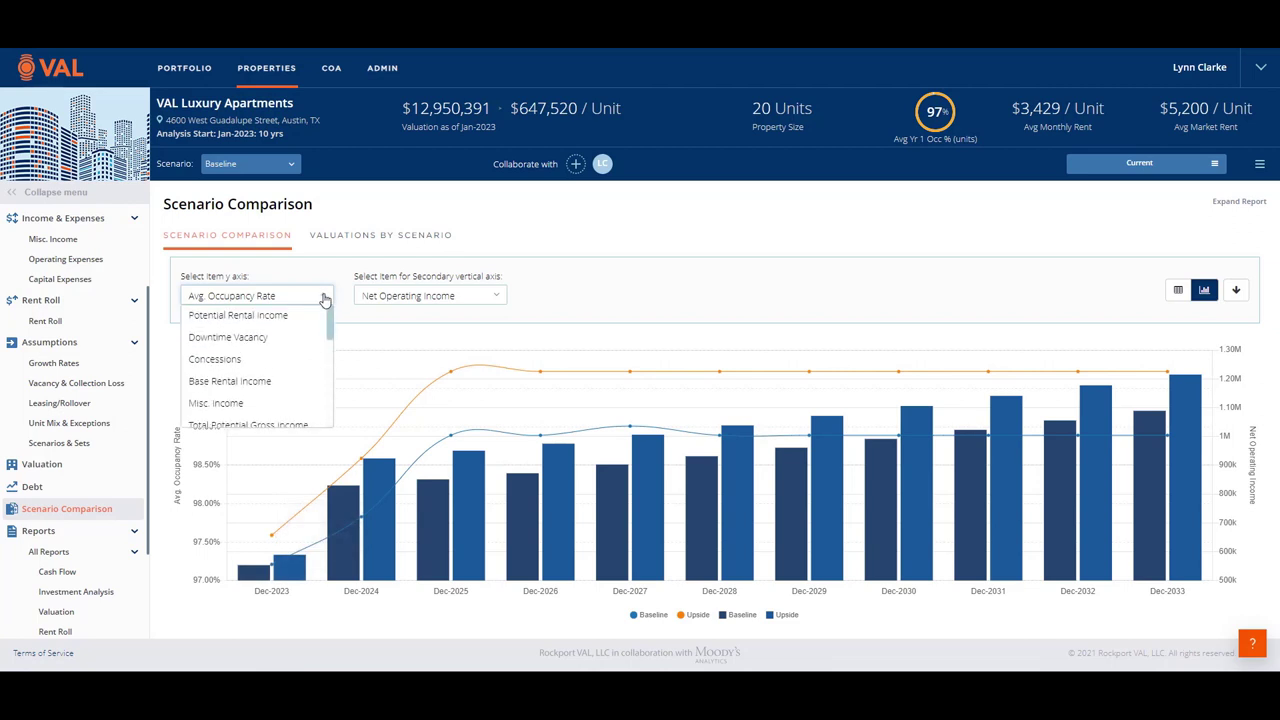
left_click(324, 298)
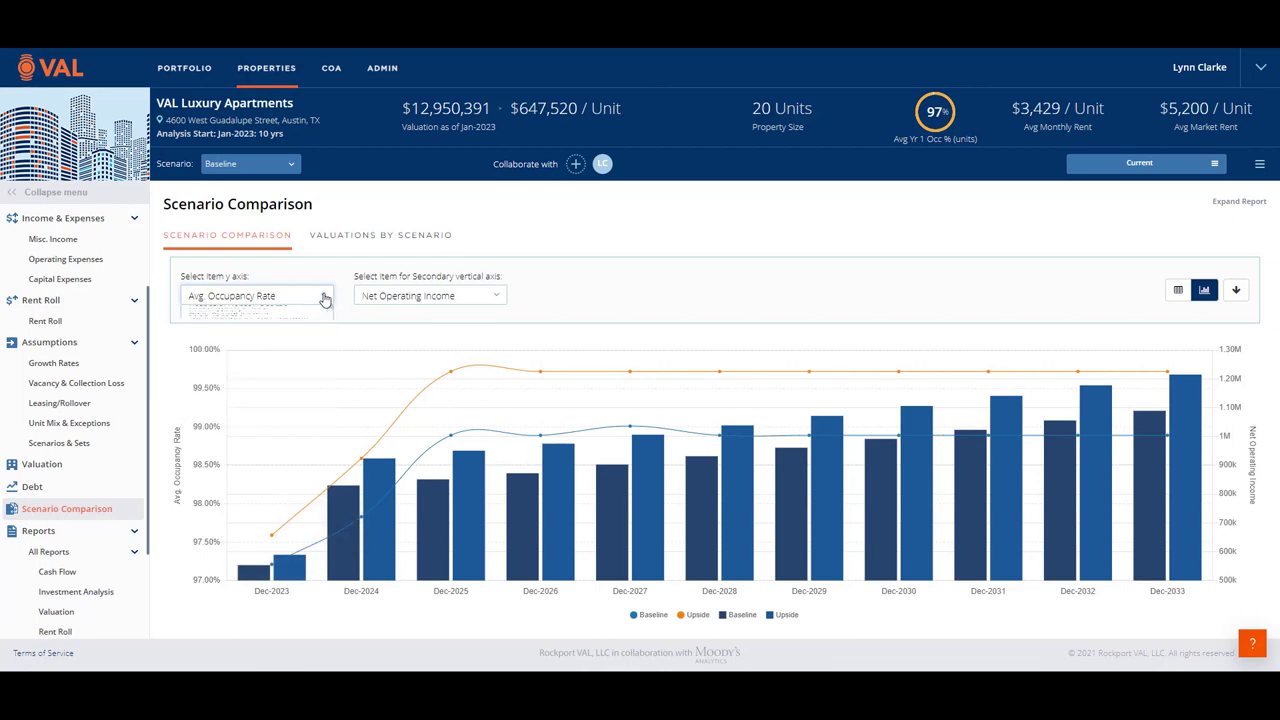
left_click(378, 236)
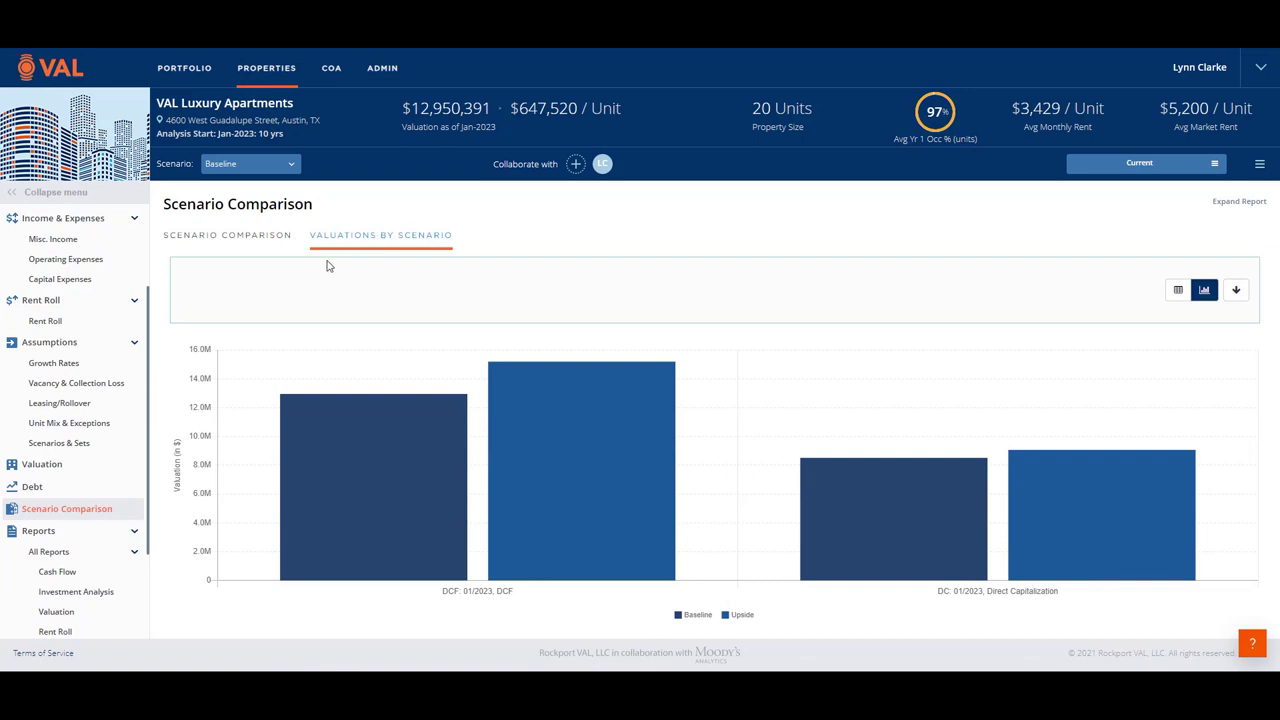
- Open the Cash Flow report and expand Potential Rental Income to view its breakdown by unit type
scroll(148, 343, "down", 1)
scroll(148, 343, "down", 3)
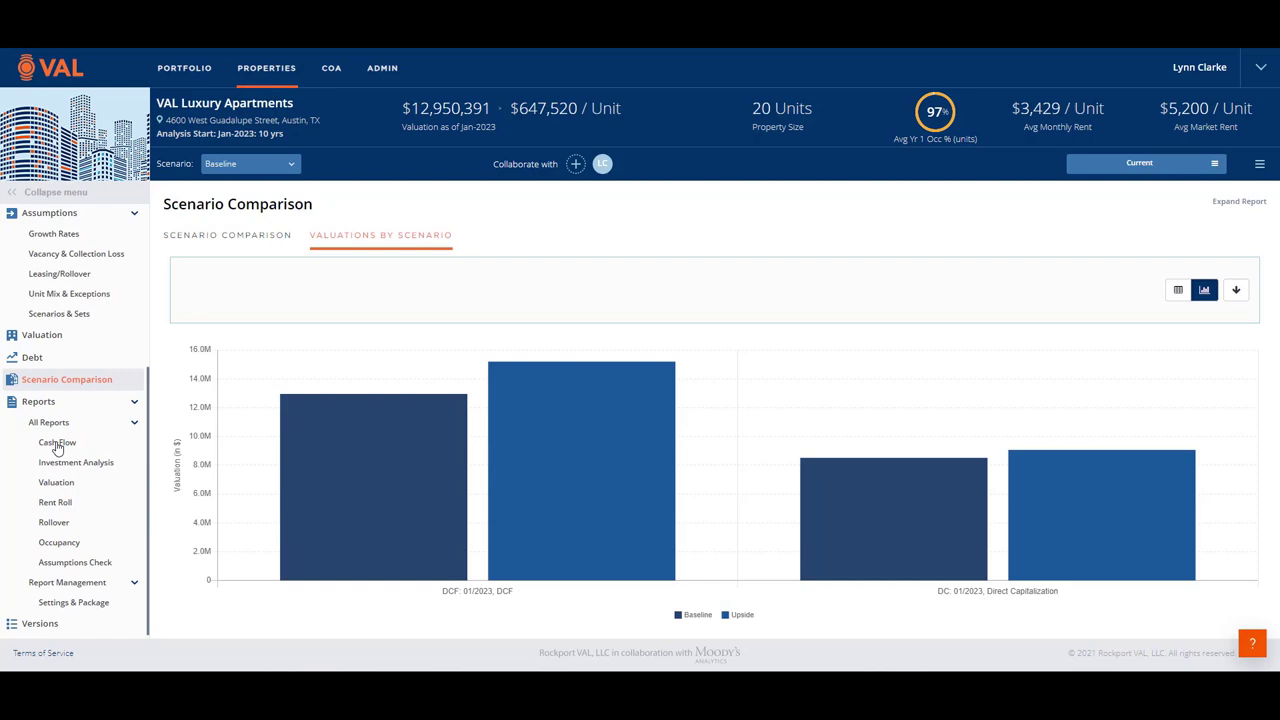
left_click(57, 443)
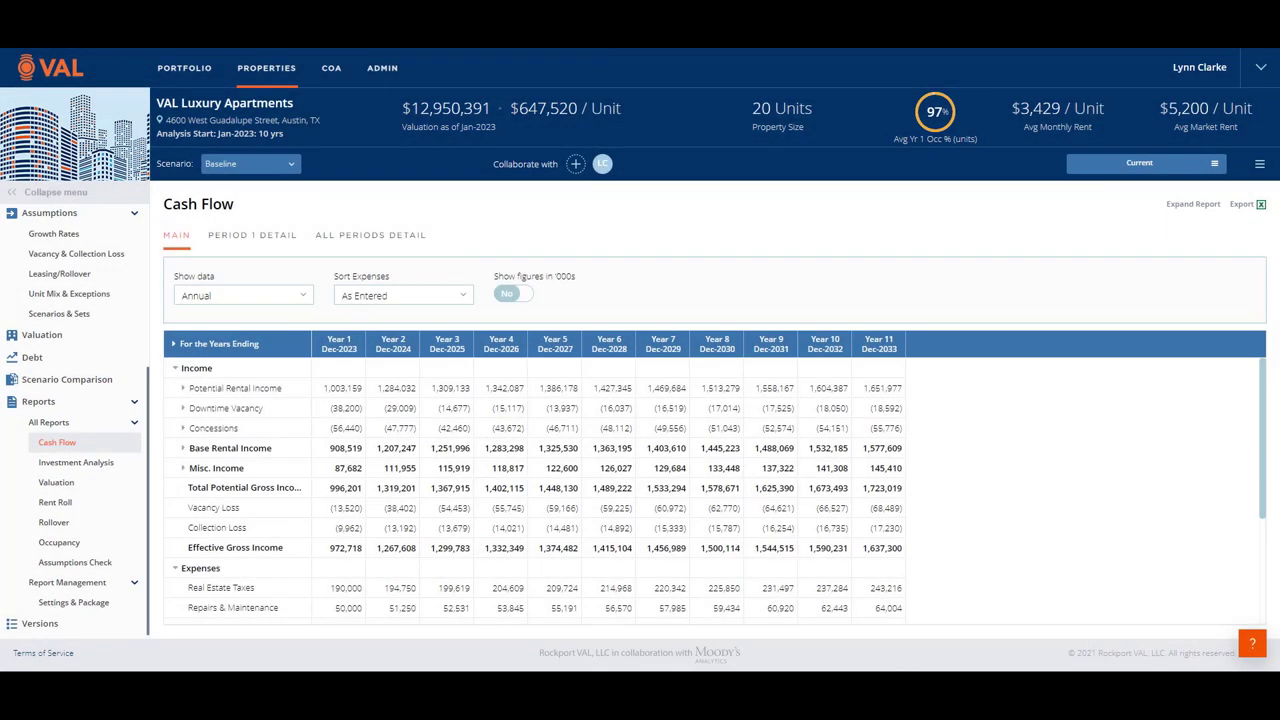
left_click(183, 388)
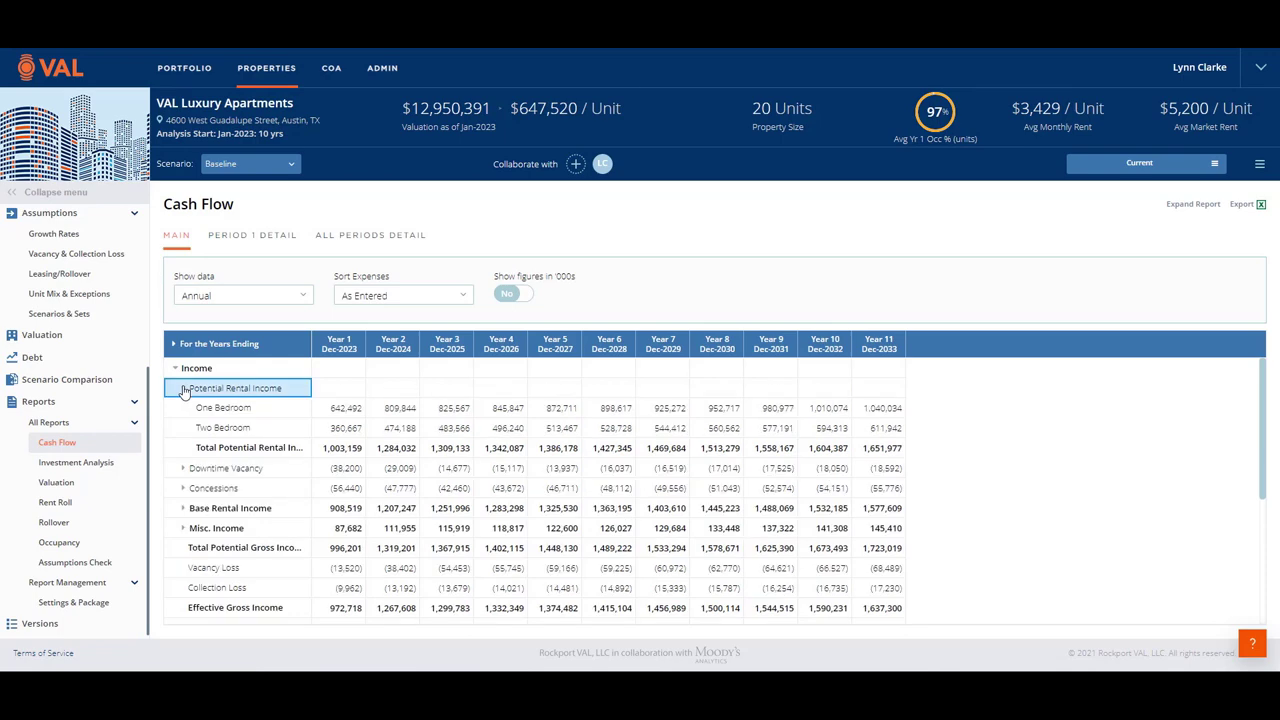
- Expand Downtime Vacancy by unit type in the Cash Flow report and examine Total Potential Gross Income for Years 1 to 4
left_click(183, 470)
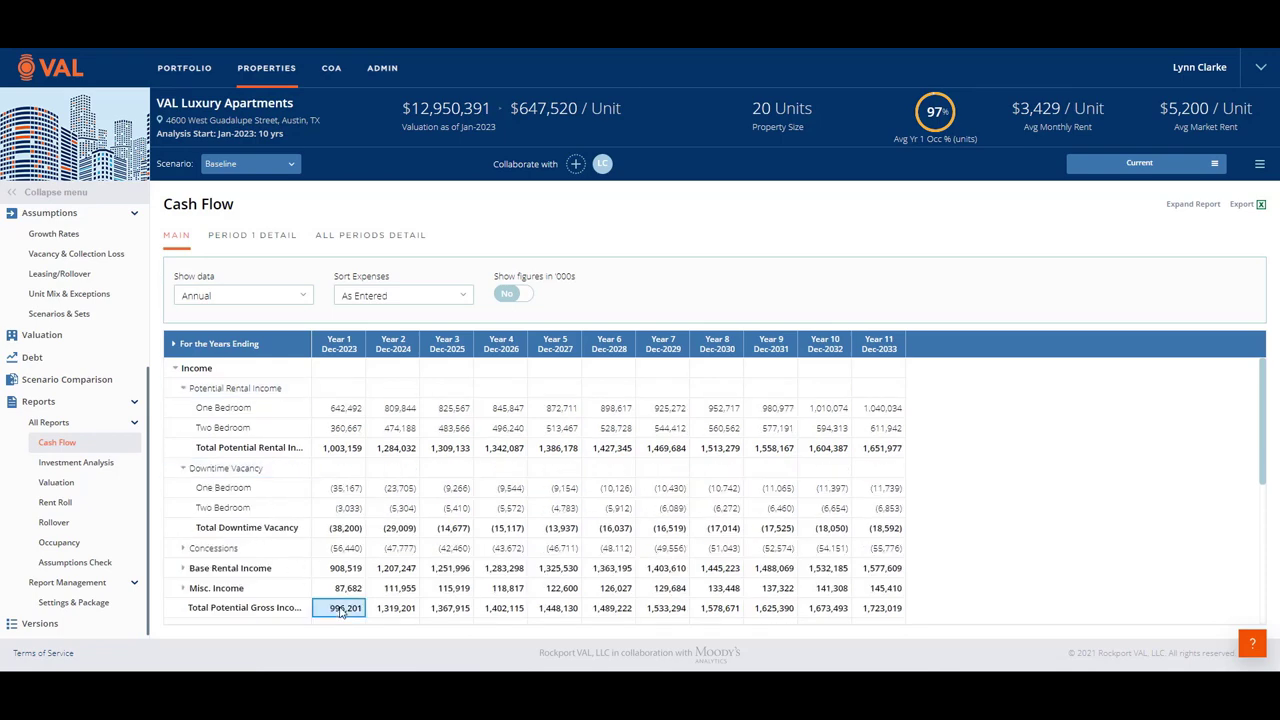
scroll(340, 612, "down", 3)
left_click(336, 476)
left_click_drag(375, 478, 487, 480)
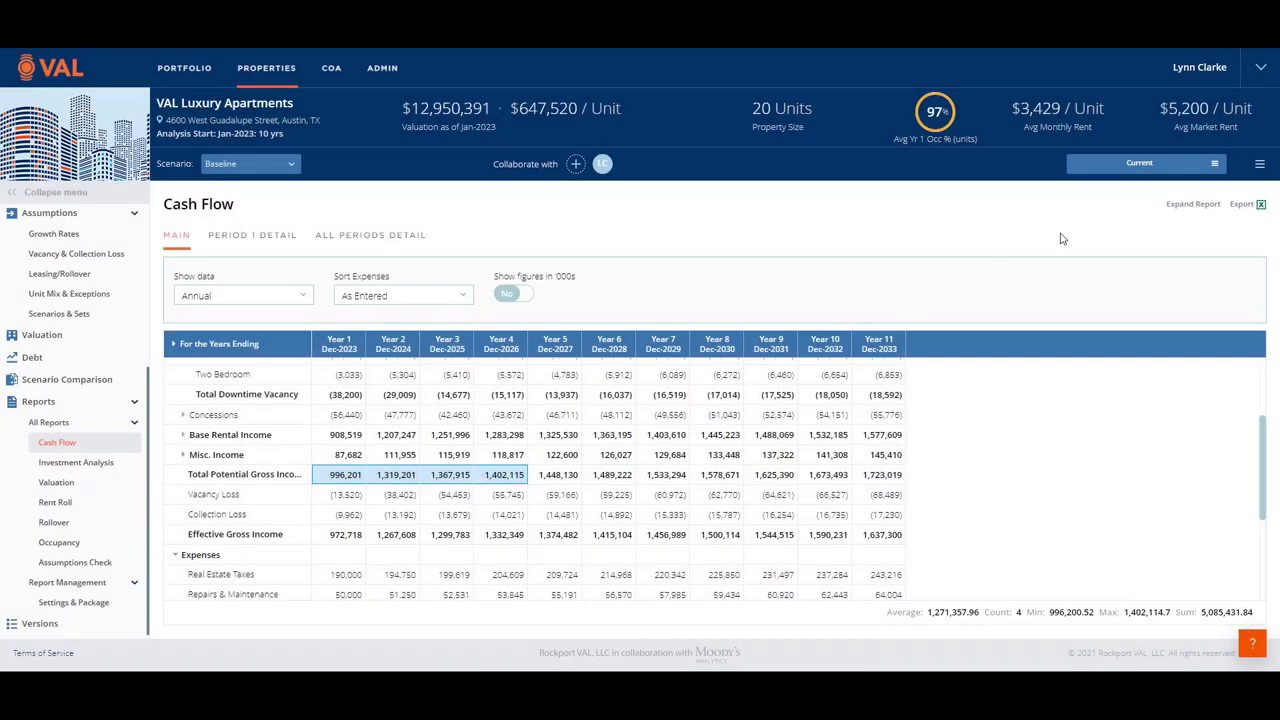
- Export the Cash Flow report to Excel, close the exported workbook and switch the report to the Upside scenario
left_click(1241, 205)
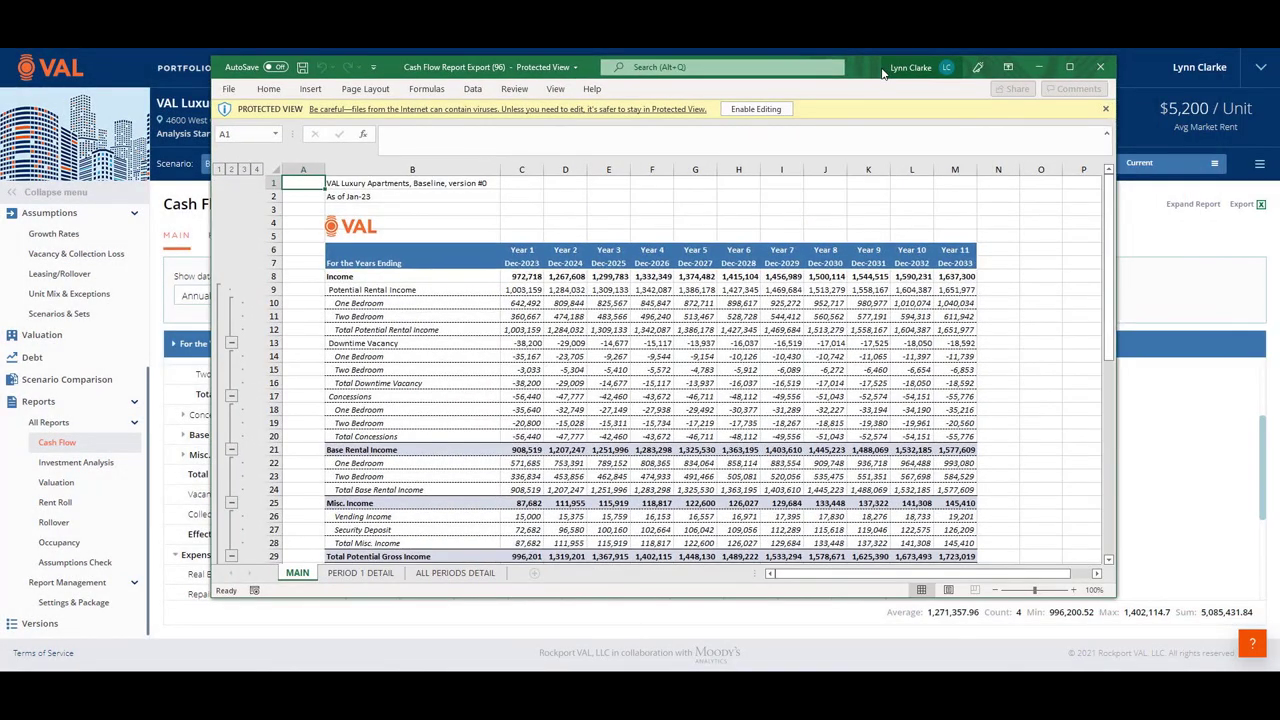
left_click(1100, 67)
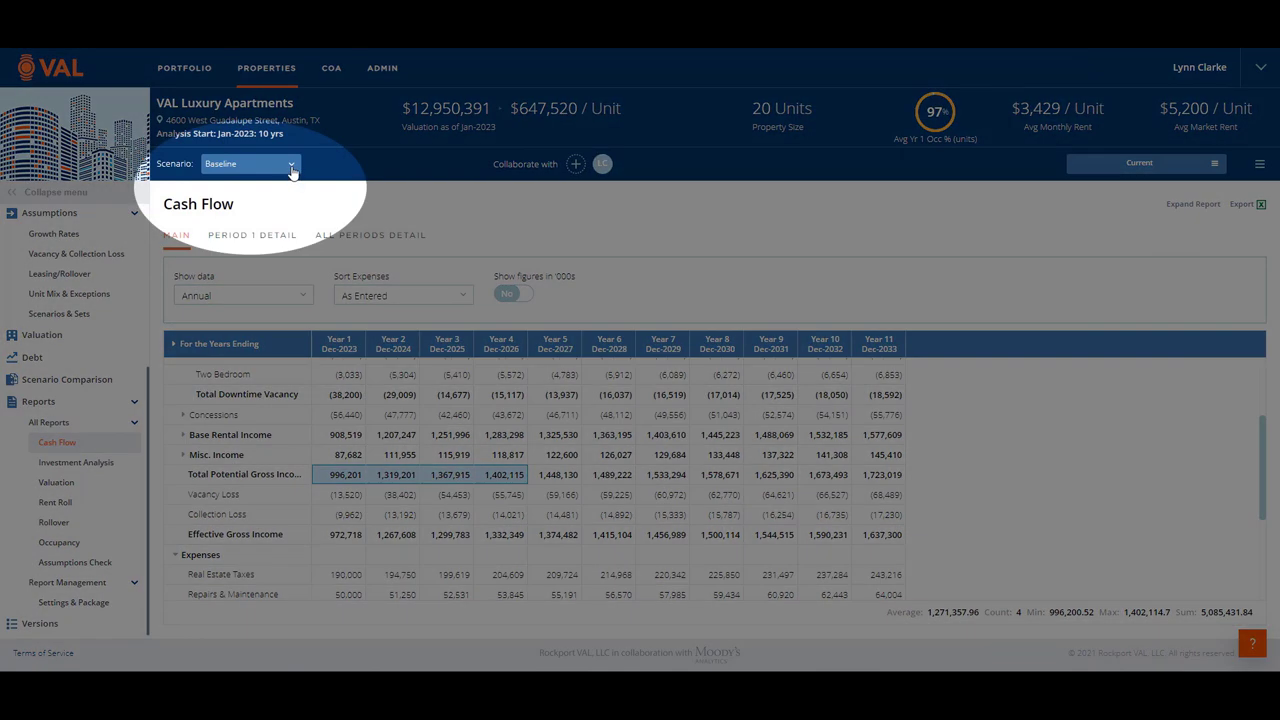
left_click(291, 168)
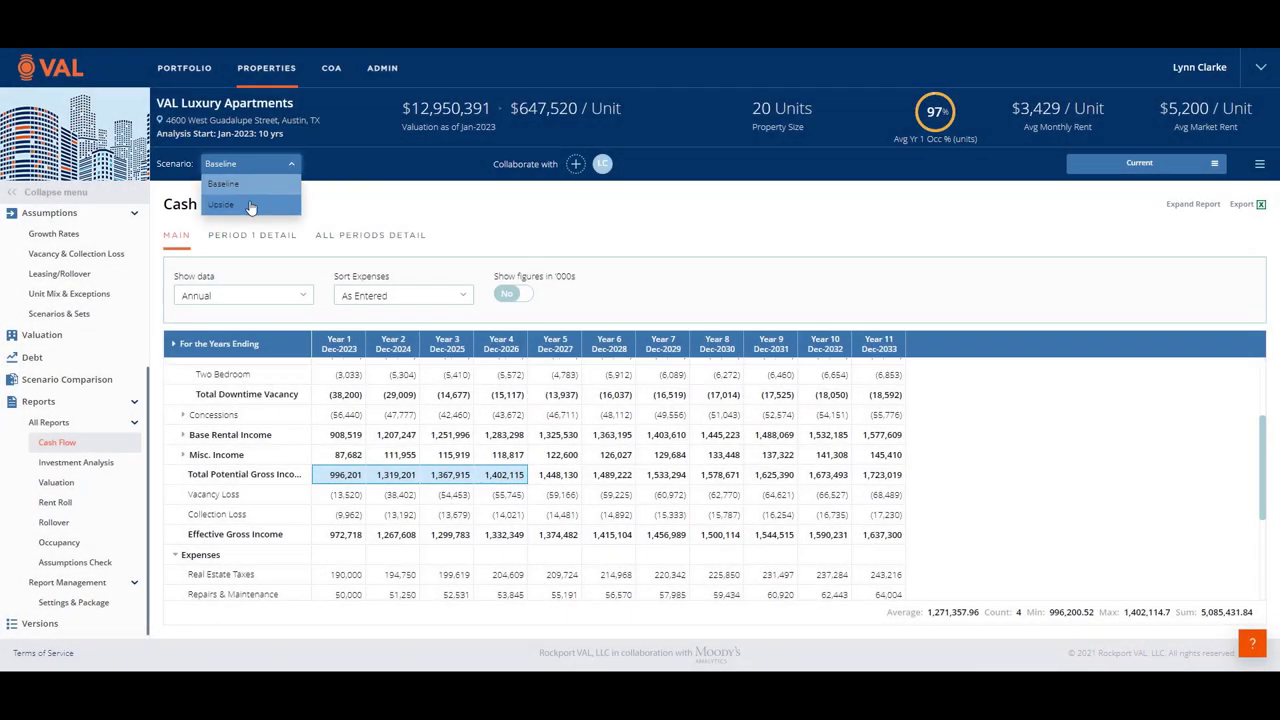
left_click(245, 204)
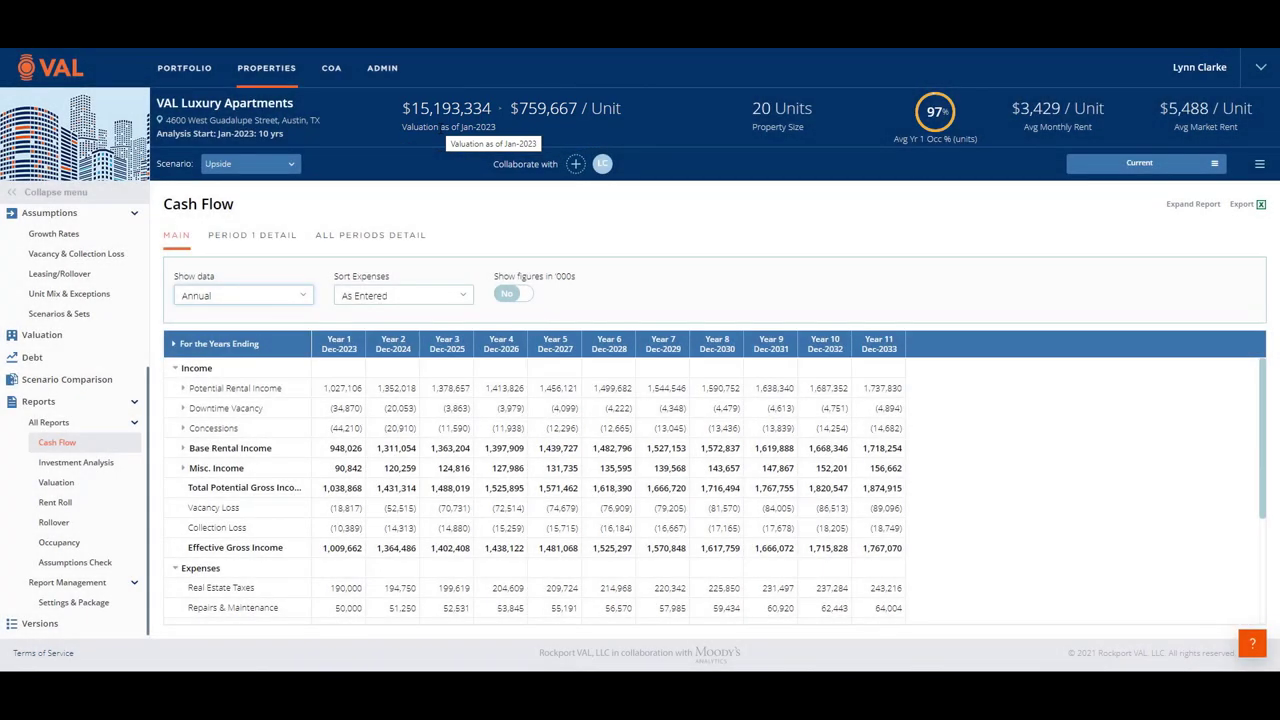
- In an expanded Investment Analysis report, set the purchase valuation to DCF: Analysis Start, DCF and use its residual value as the sale/exit amount
left_click(93, 468)
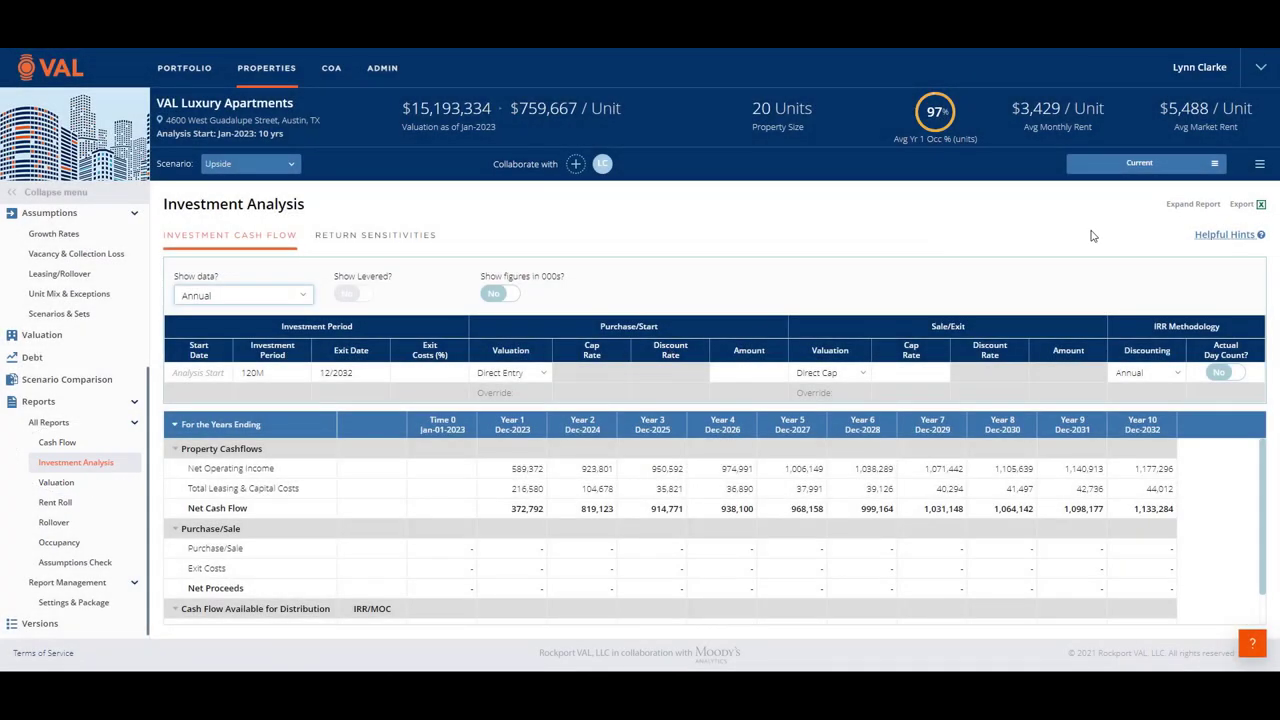
left_click(1190, 206)
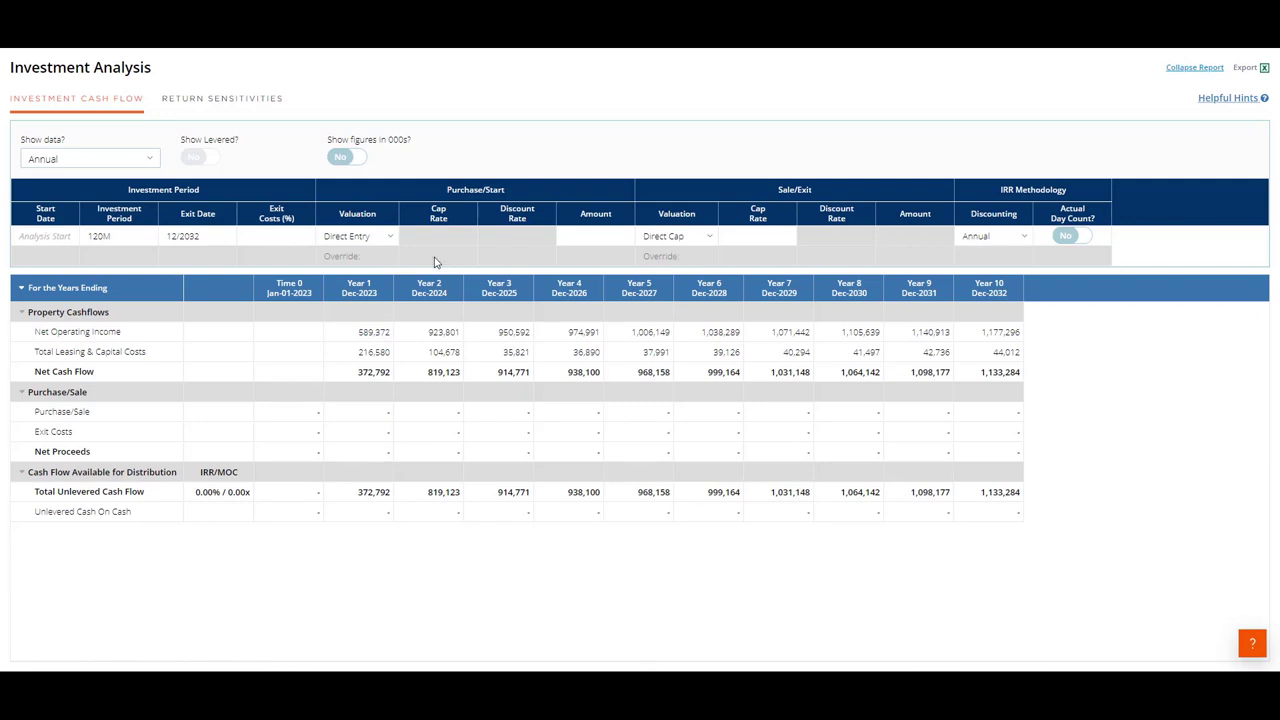
left_click(391, 239)
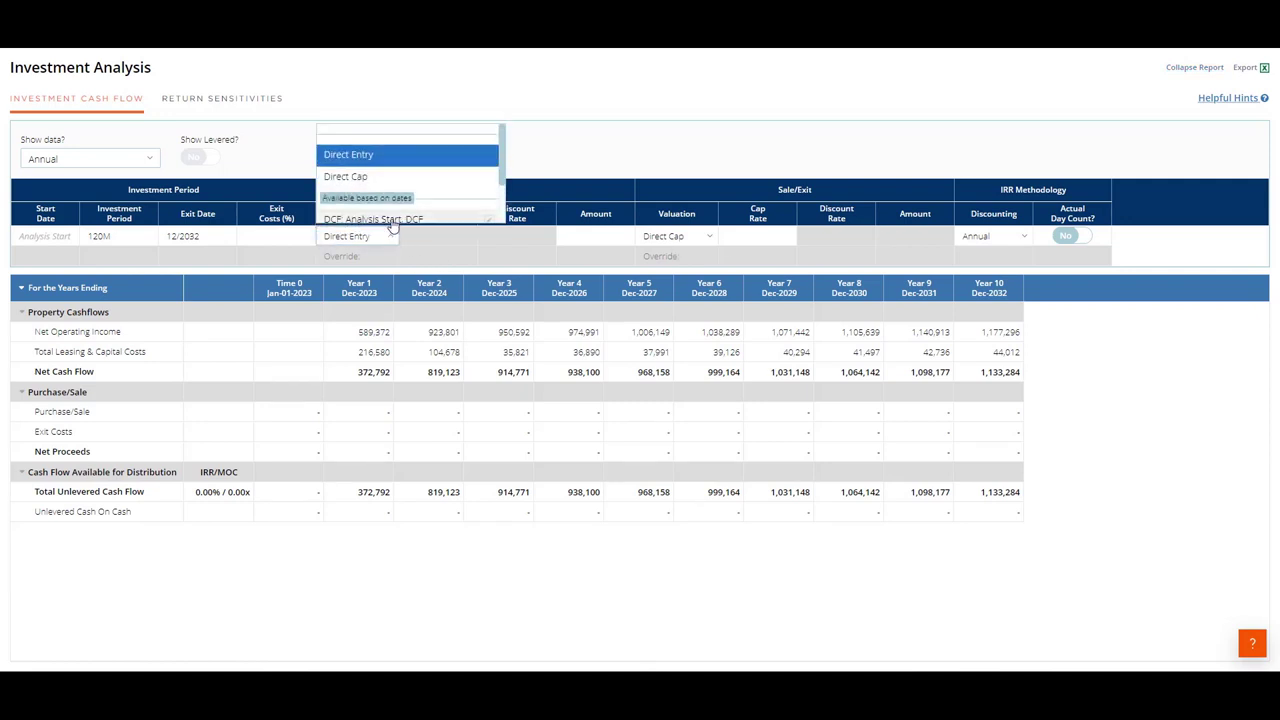
left_click(391, 229)
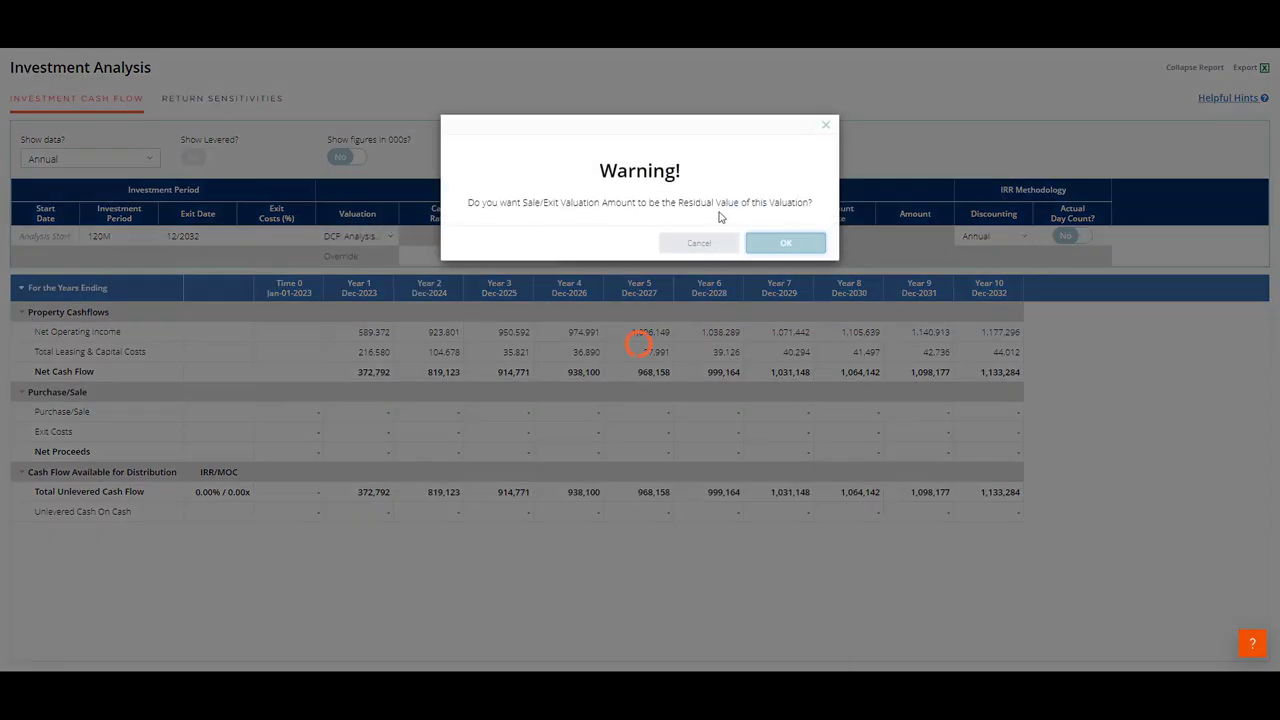
left_click(786, 246)
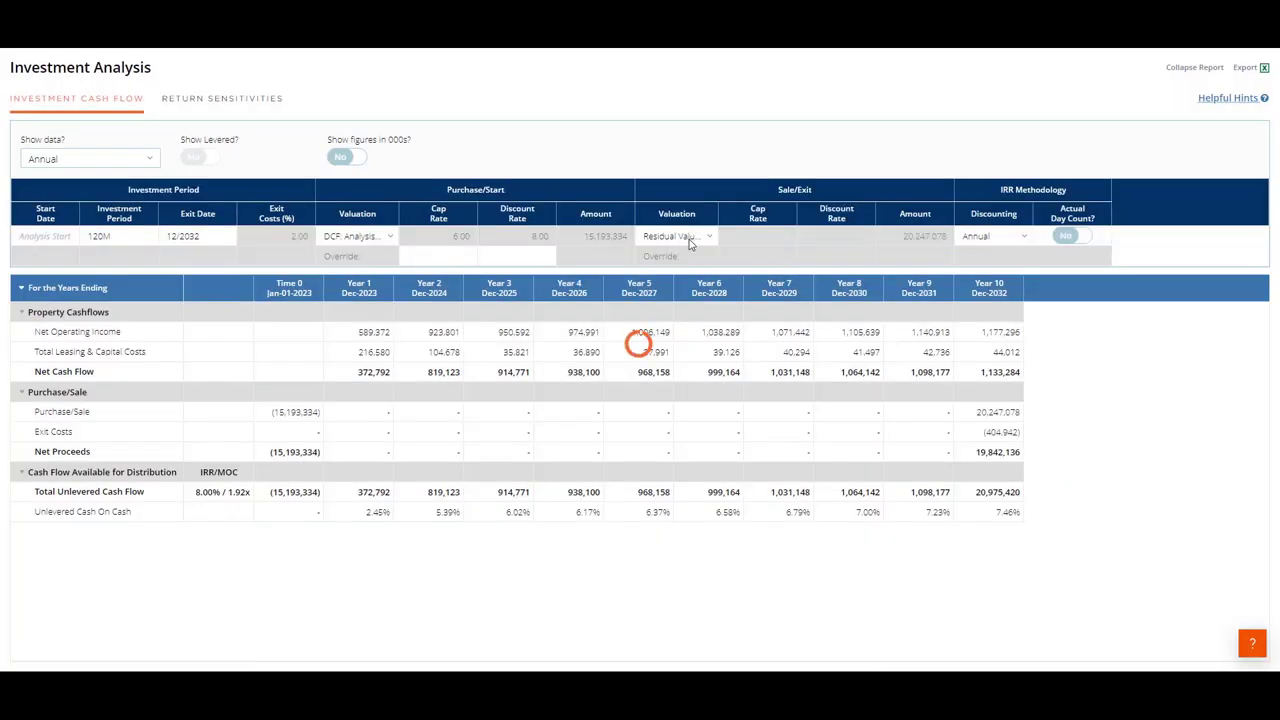
- Examine Net Cash Flow for Years 1 to 3, Net Proceeds at Time 0 and Year 10, and the unlevered IRR/MOC
left_click_drag(373, 378, 508, 371)
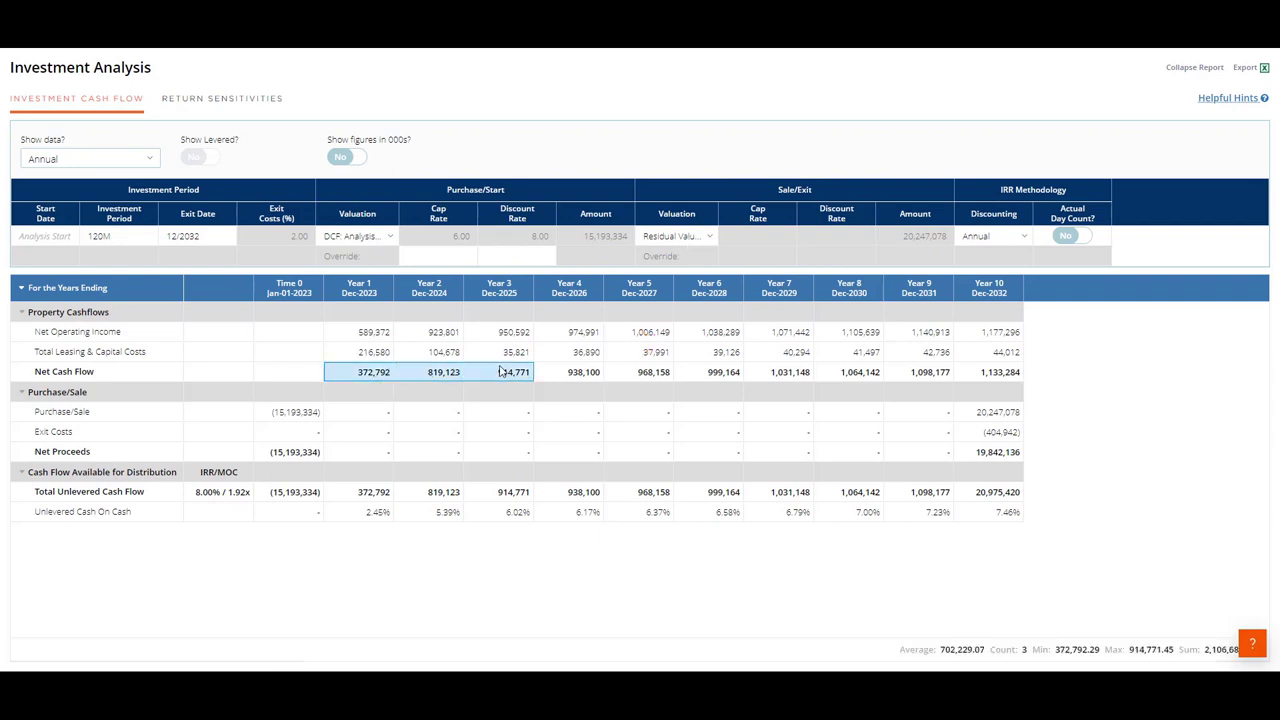
left_click(312, 453)
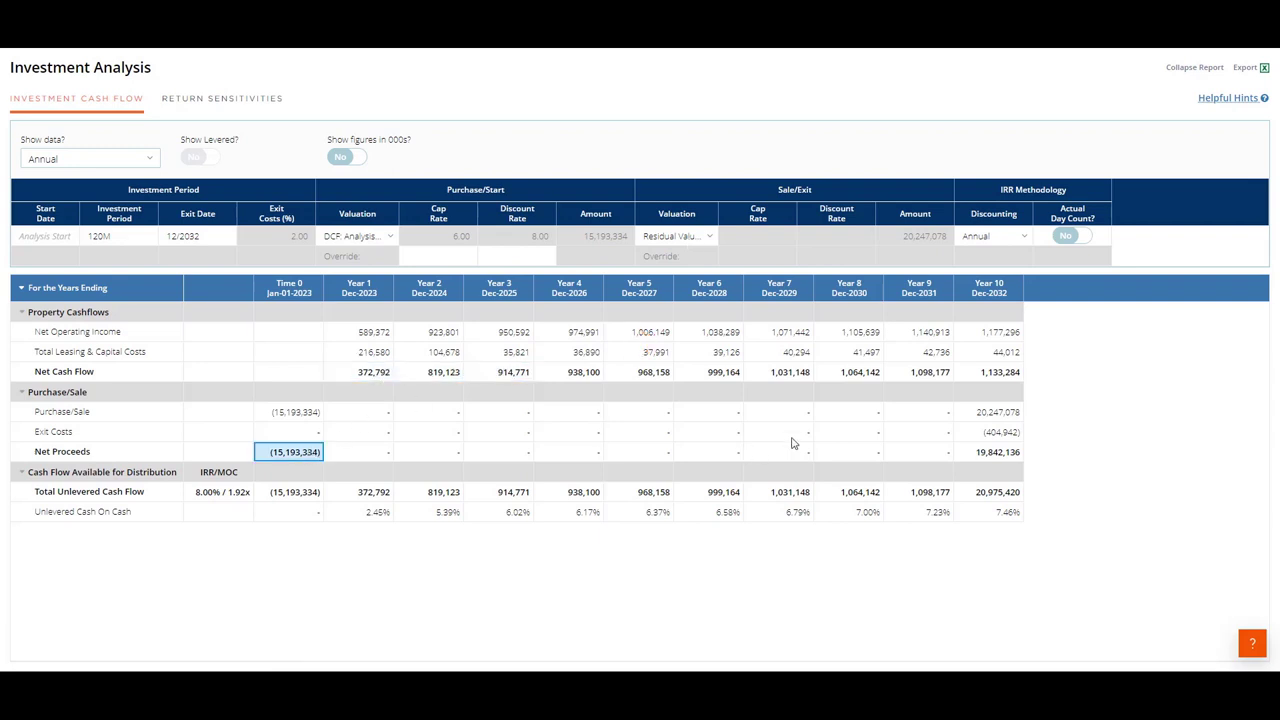
left_click(984, 454)
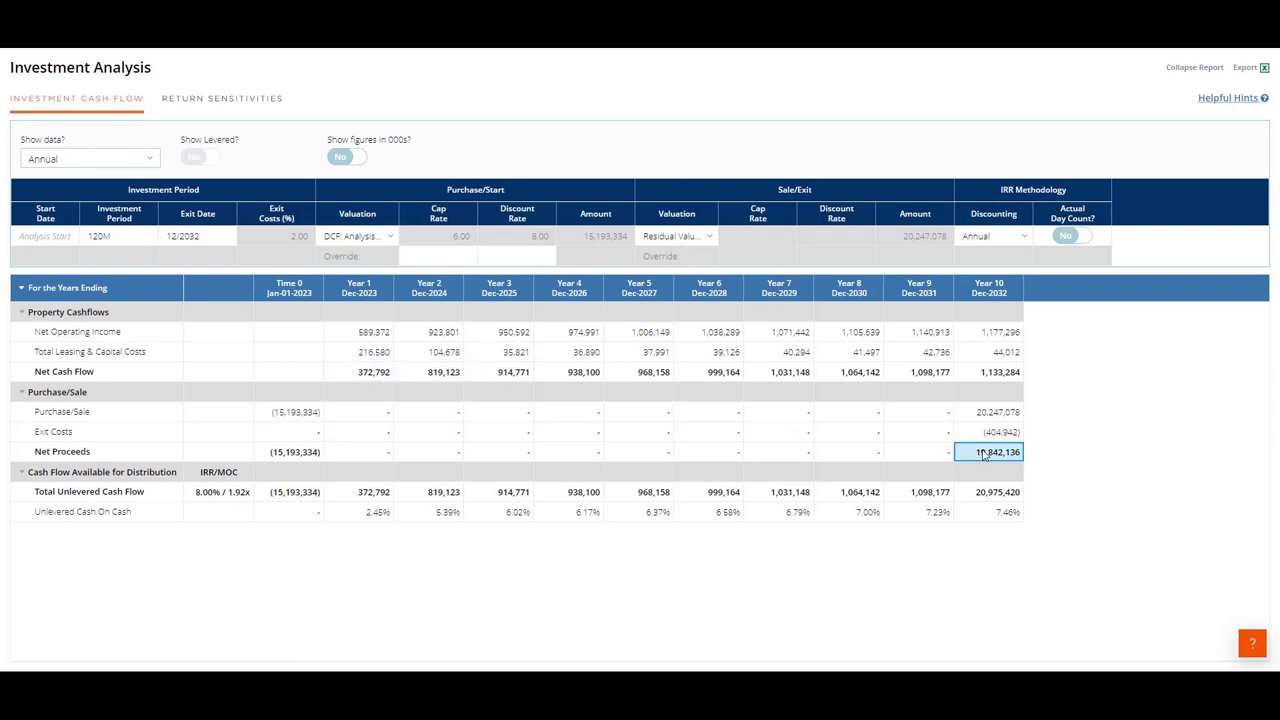
left_click(238, 496)
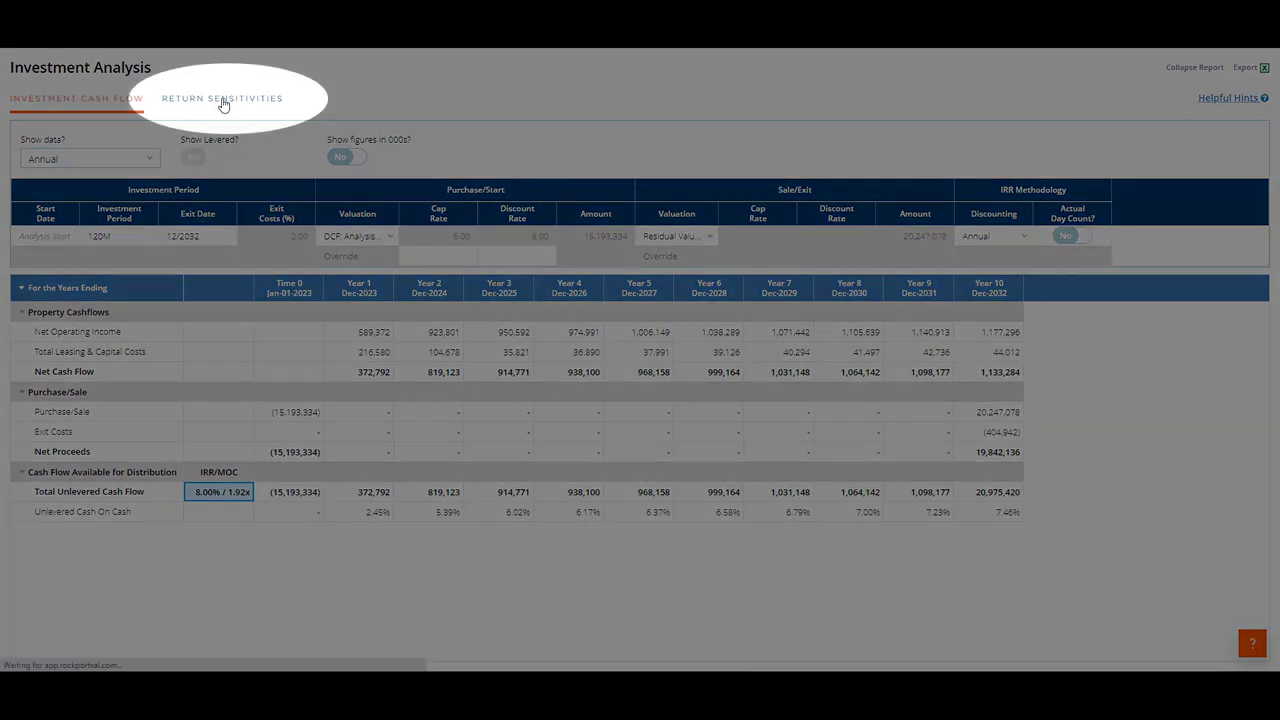
- Review the investment's Return Sensitivities tables down to the target equity multiple, and return the report to its normal size
left_click(222, 100)
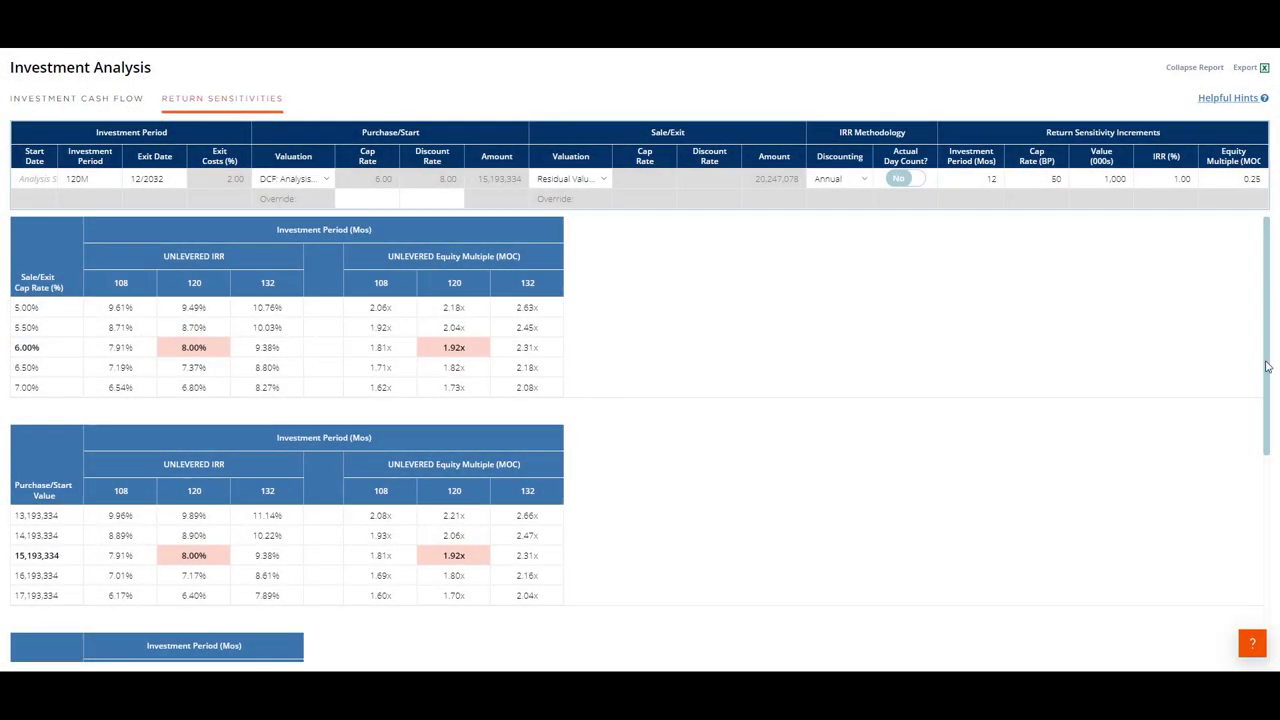
scroll(1265, 366, "down", 3)
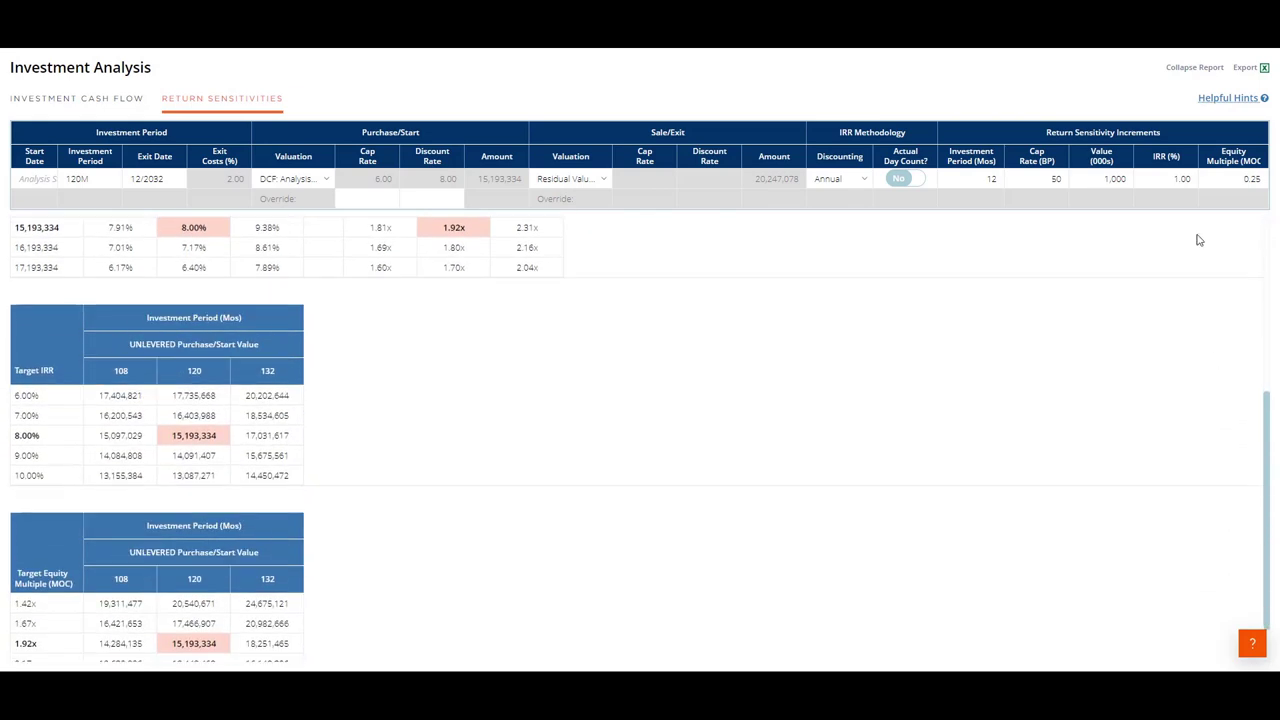
left_click(1194, 67)
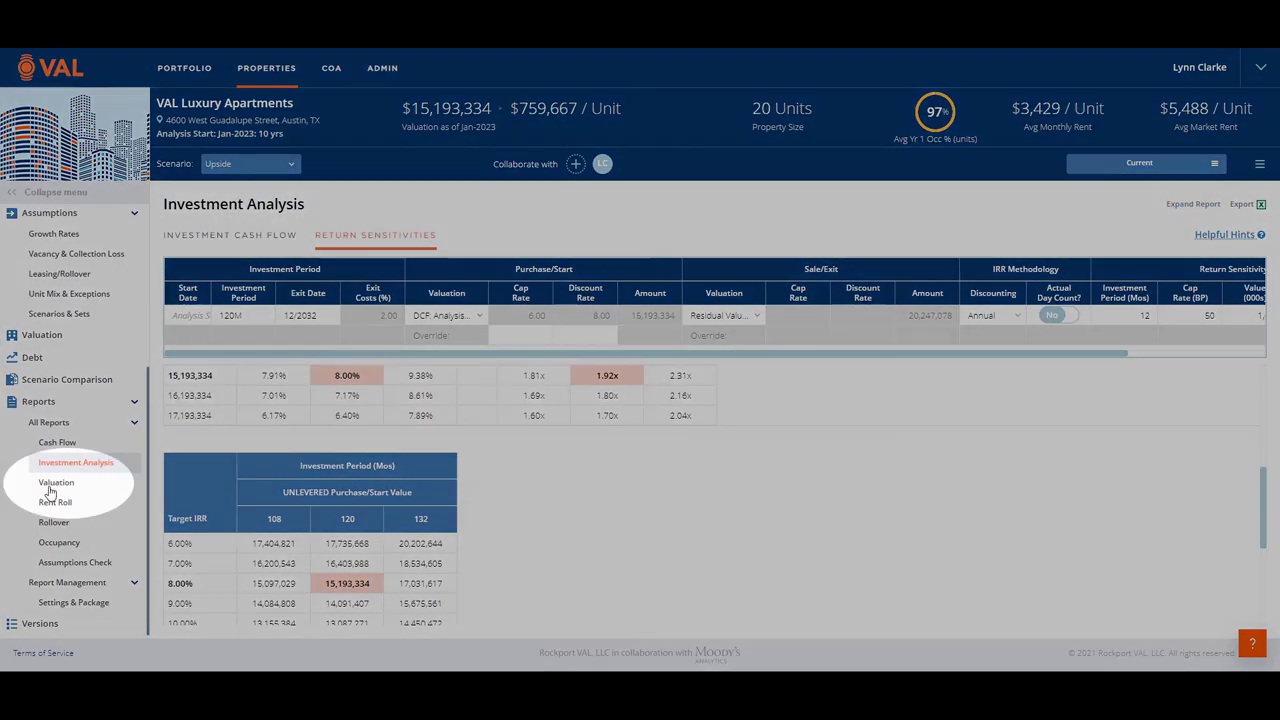
- Review the Valuation report's Sale Yield Matrix discount rates and available valuations, and its Prospective Present Value table through the value distribution rows
left_click(52, 484)
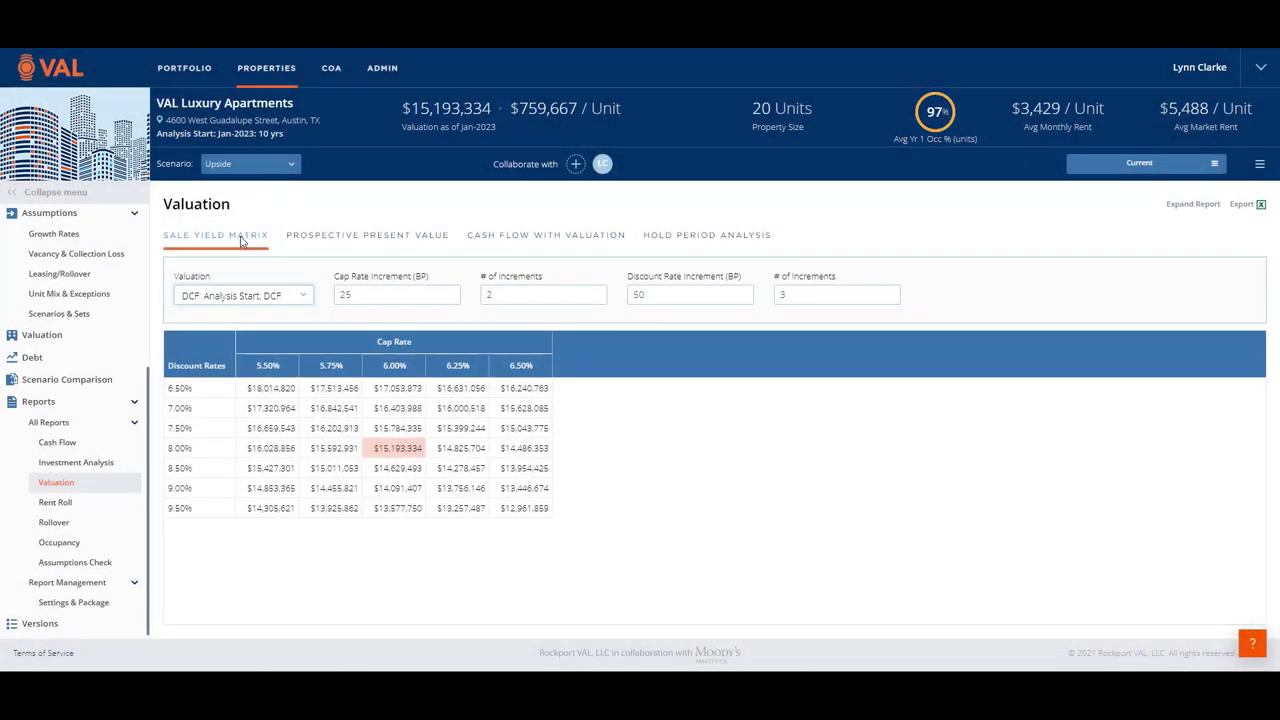
left_click_drag(214, 388, 214, 503)
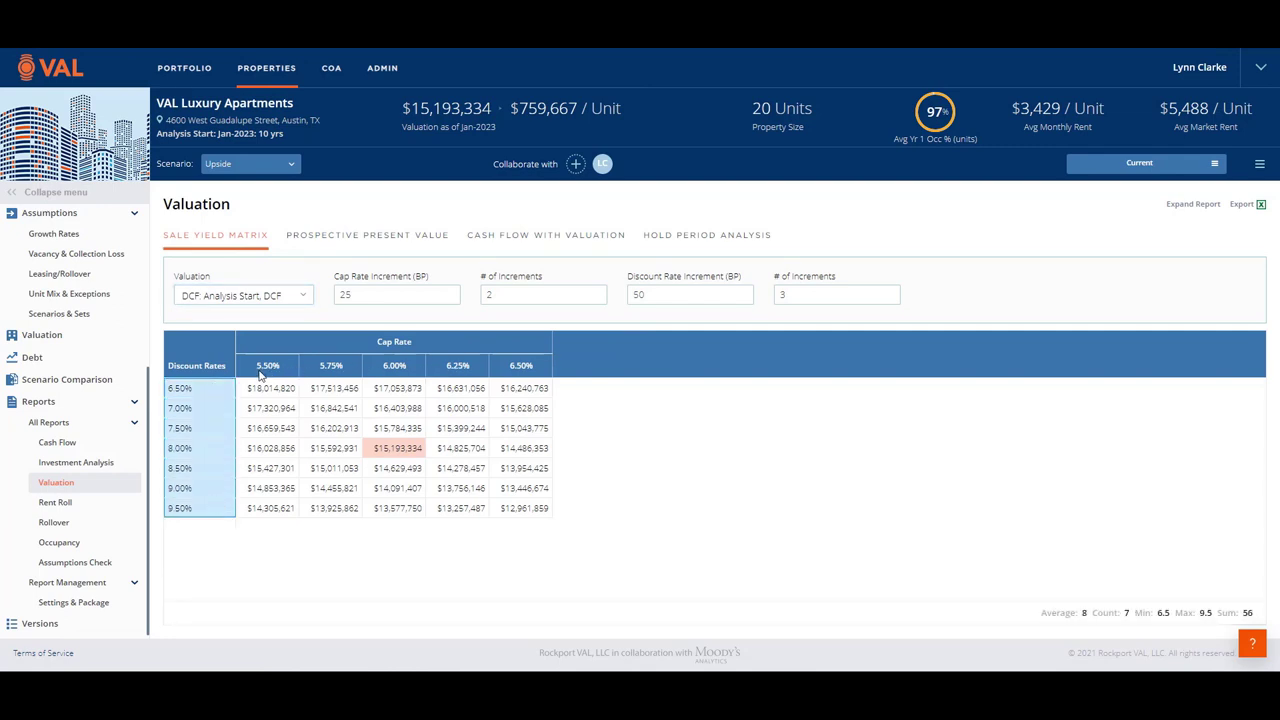
left_click(302, 297)
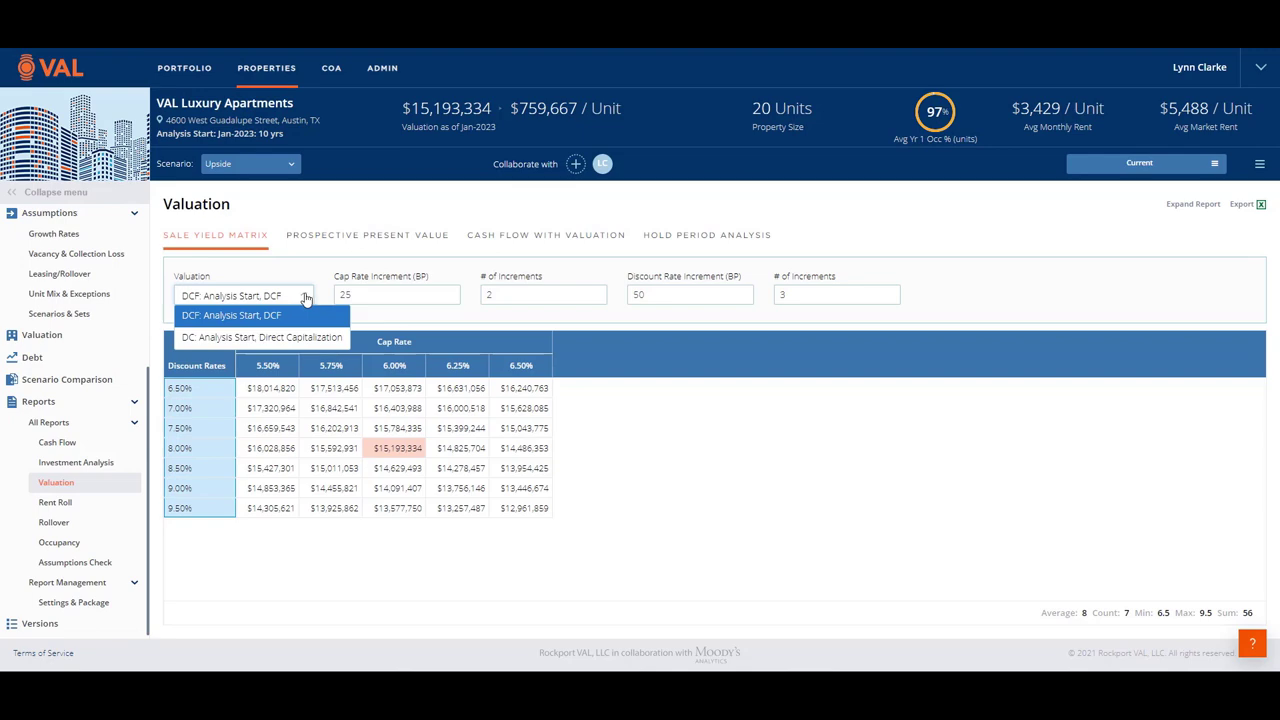
left_click(306, 299)
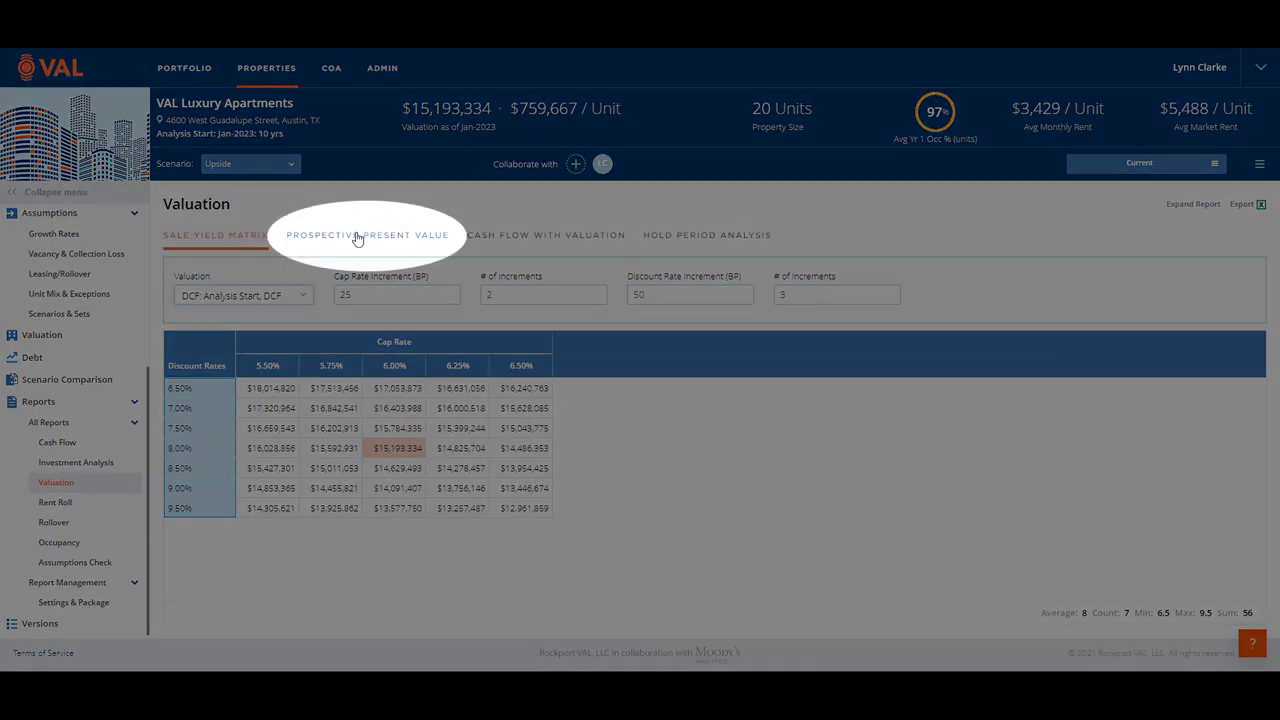
left_click(360, 238)
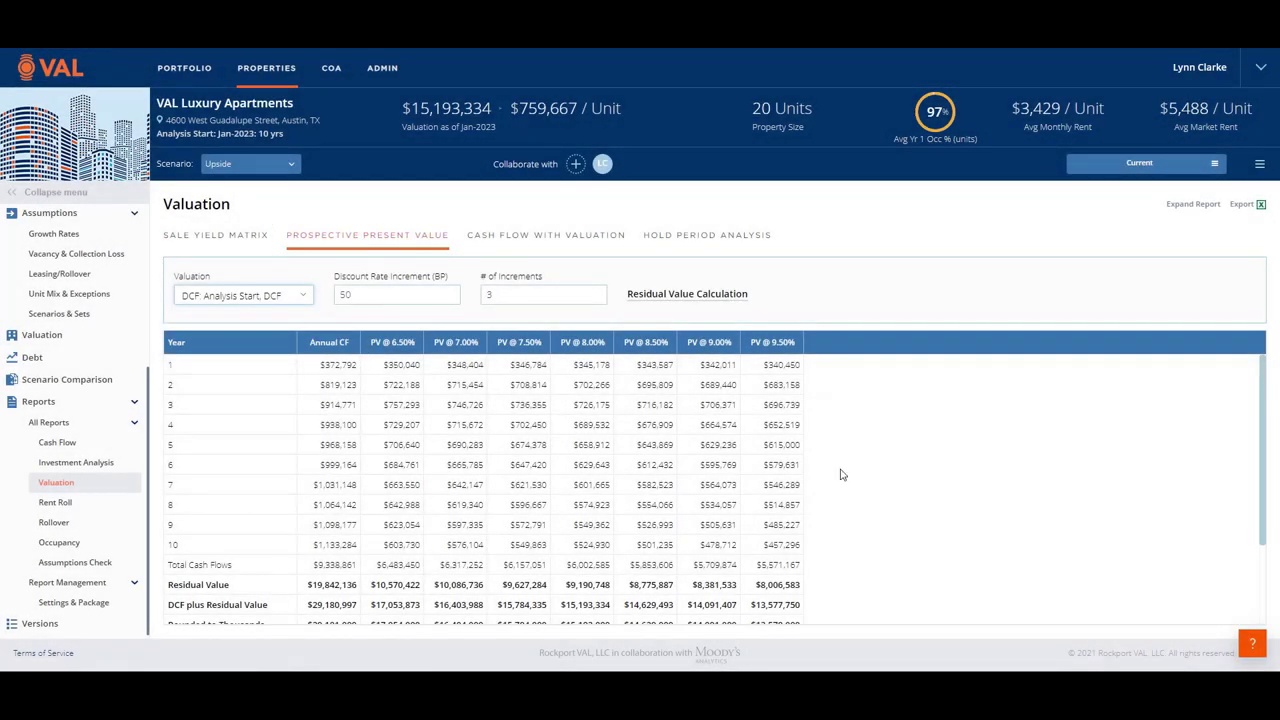
left_click_drag(1267, 438, 1263, 552)
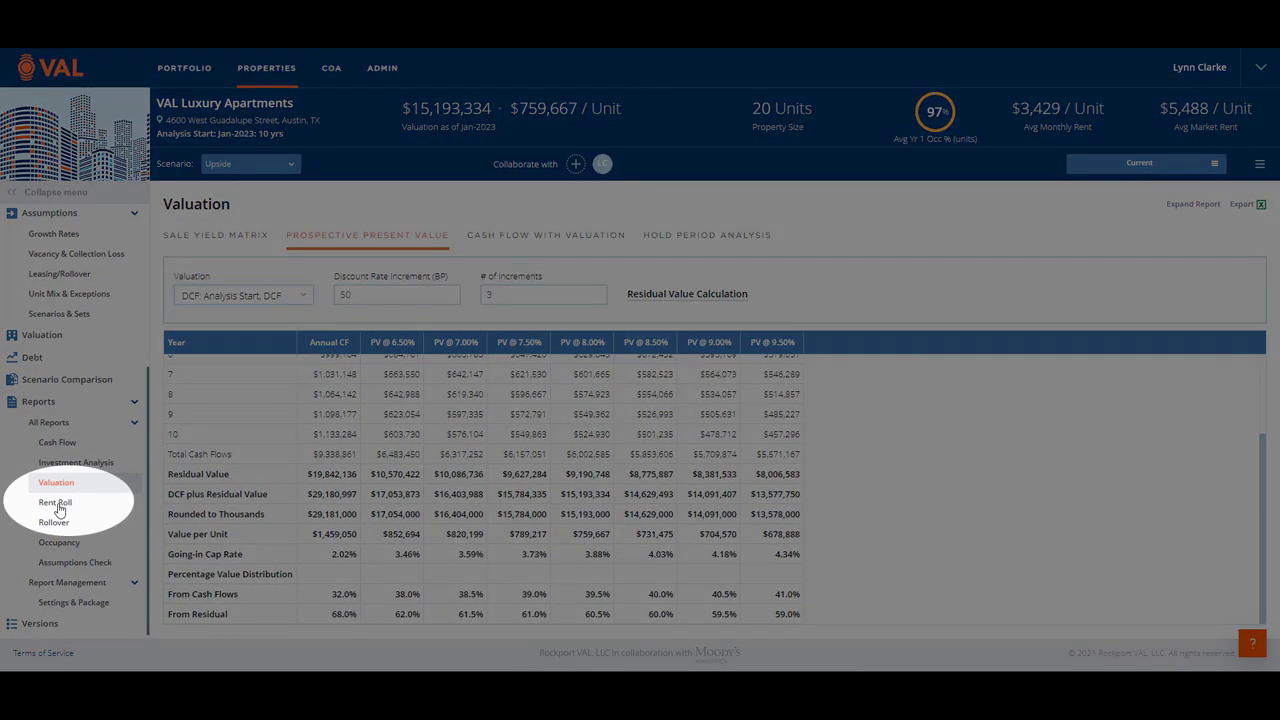
- Expand the One Bedroom units in the Rent Roll report and turn on Mark to Market to examine the above/below market figures
left_click(58, 508)
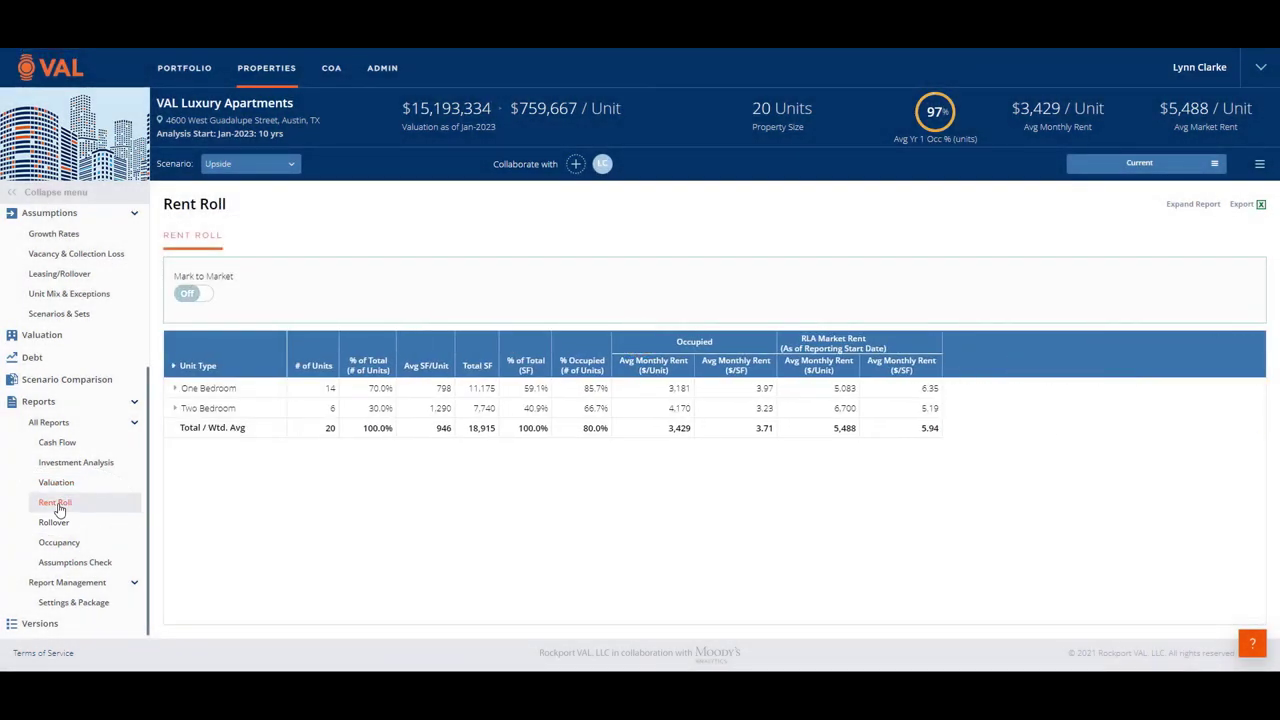
left_click(174, 390)
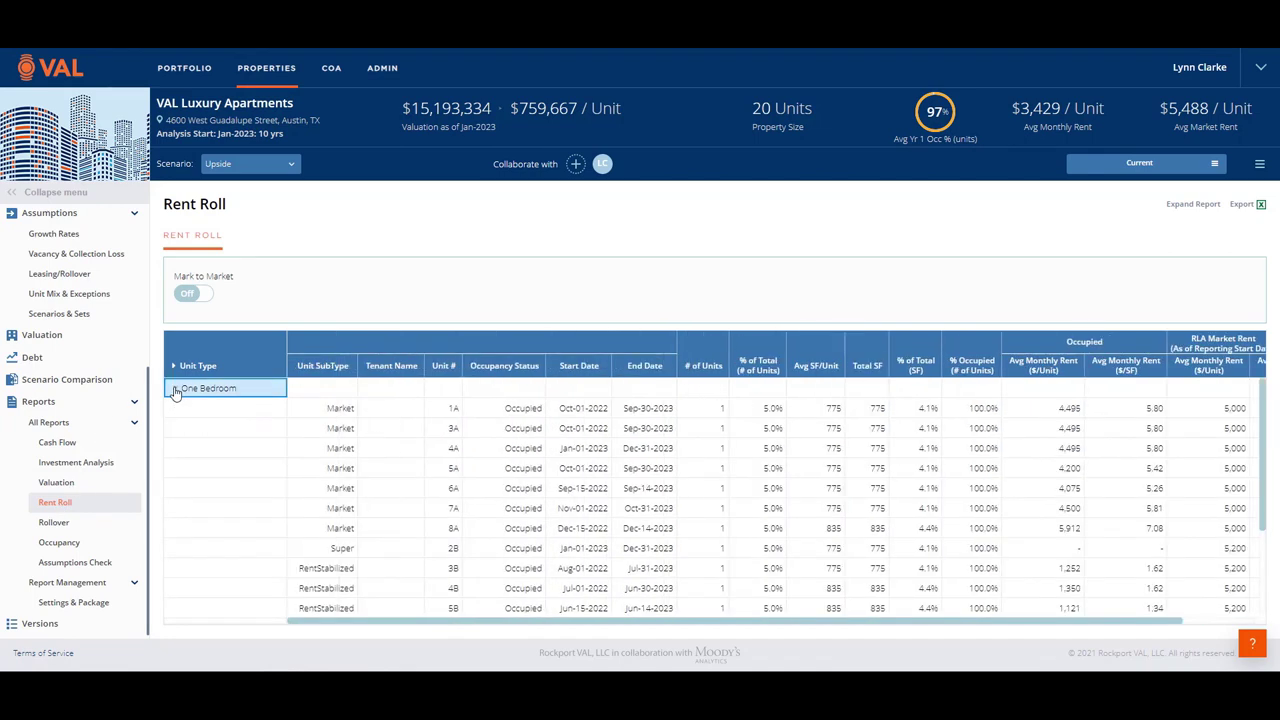
left_click(190, 300)
left_click_drag(422, 621, 990, 653)
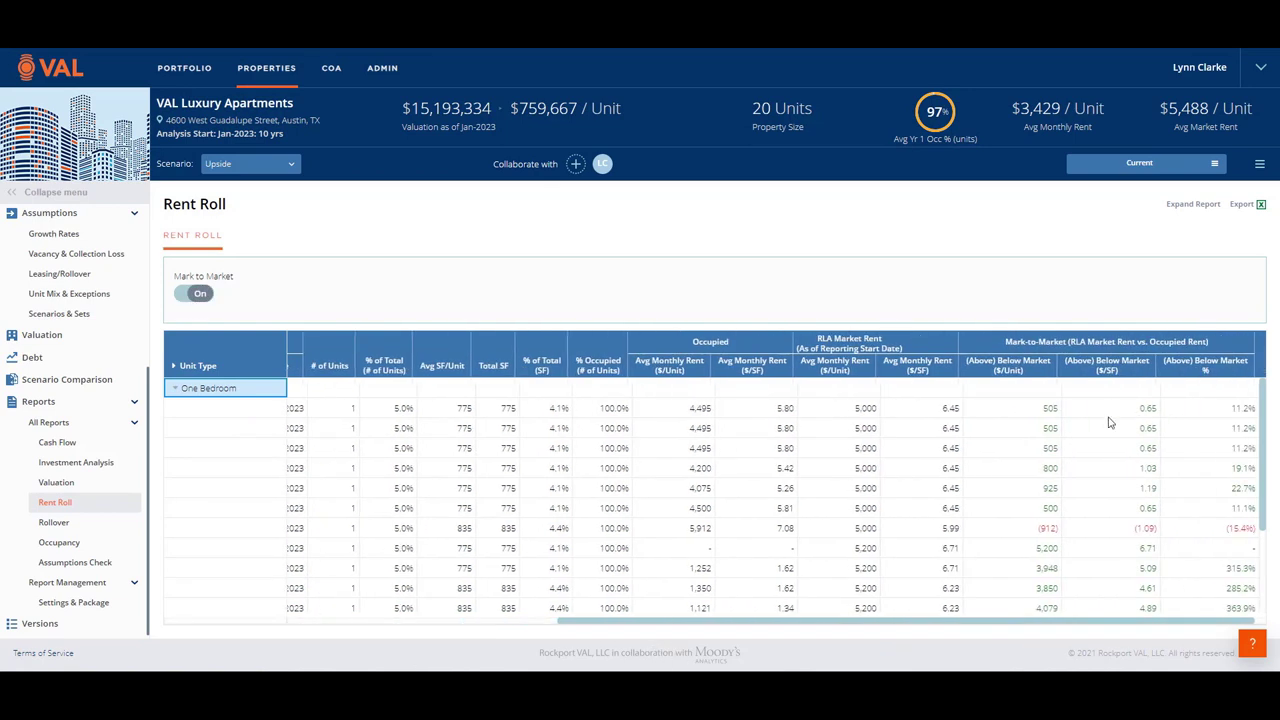
left_click_drag(1122, 416, 1228, 558)
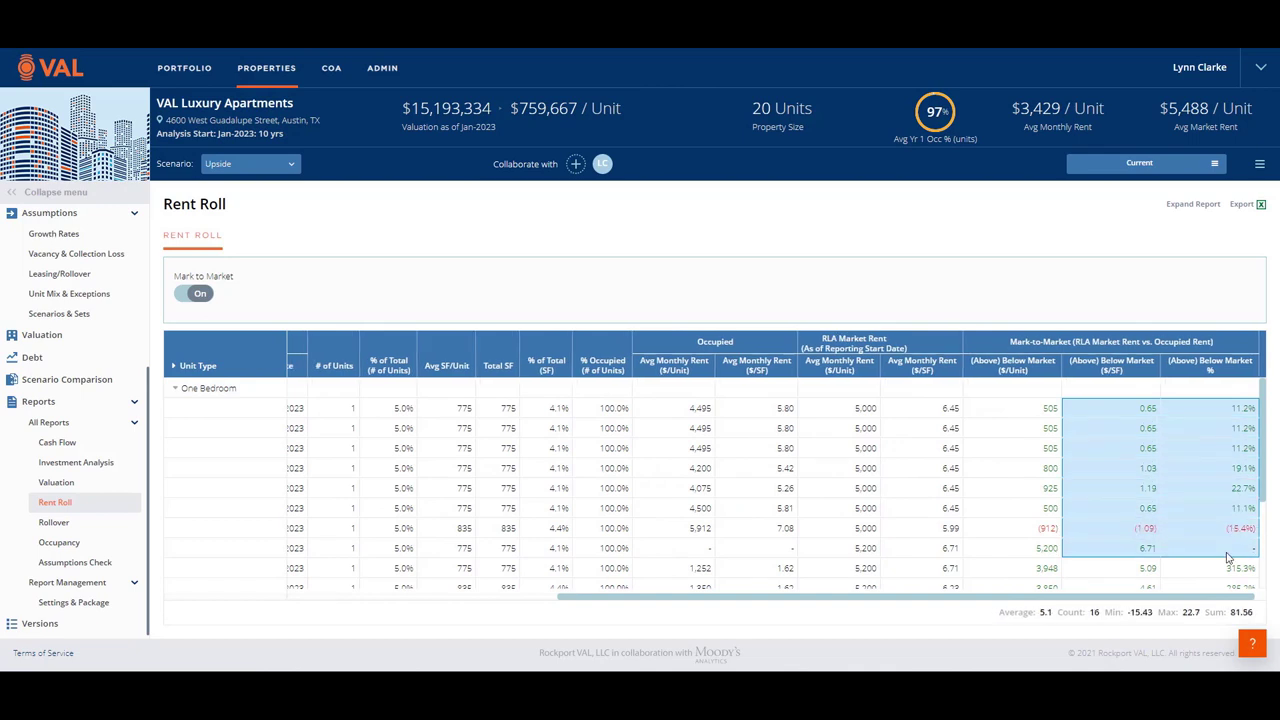
- View the individual rollover assumptions in the Rollover report, and the Year 1 average units, occupancy rate and period options in the Occupancy report
left_click(53, 522)
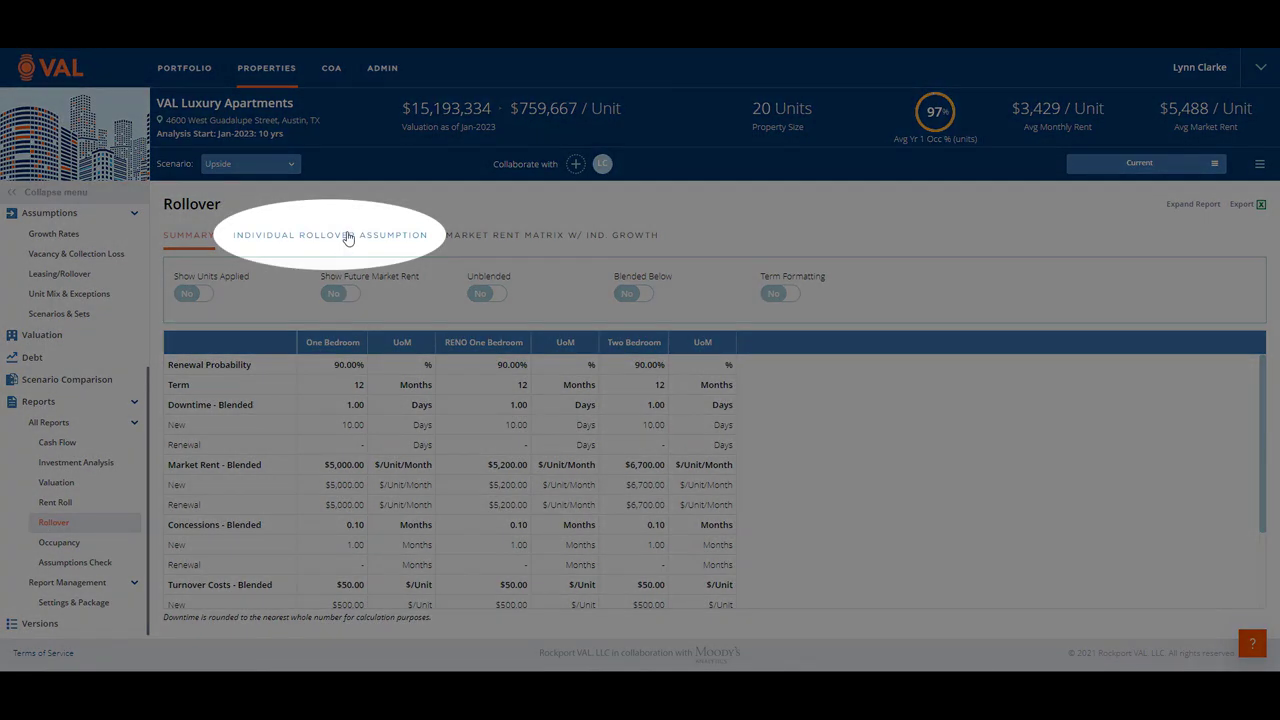
left_click(347, 237)
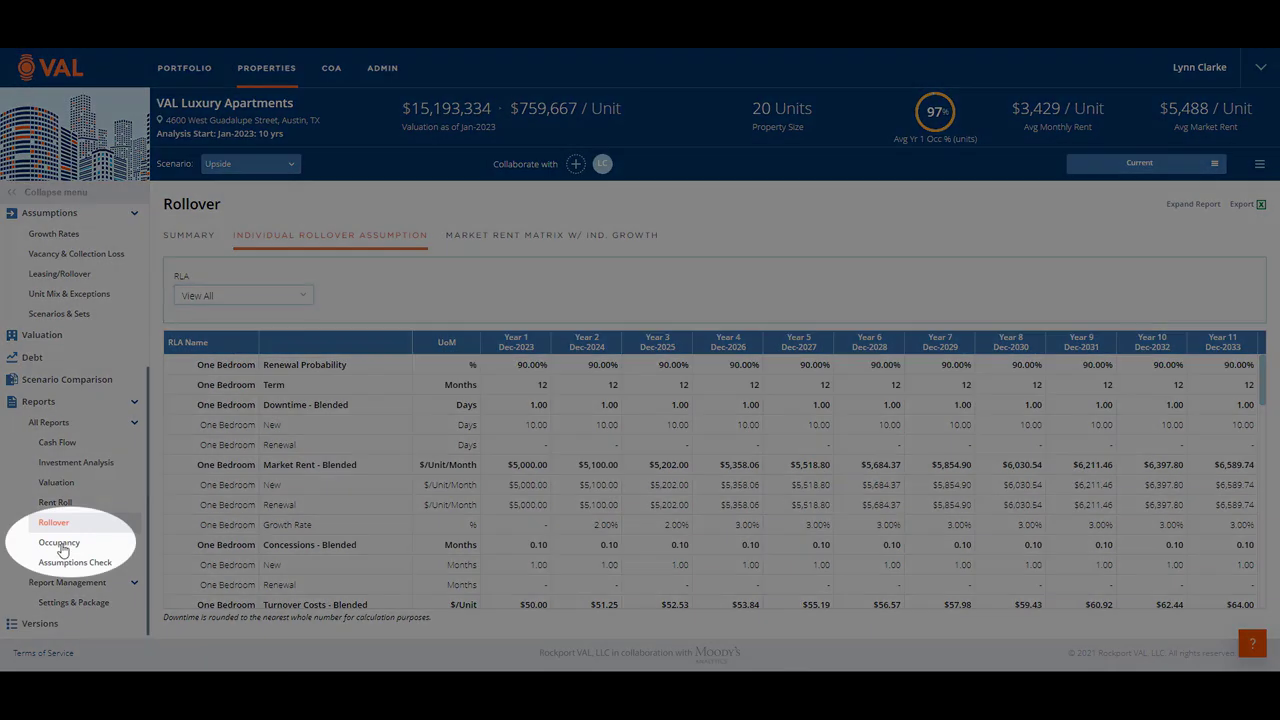
left_click(60, 543)
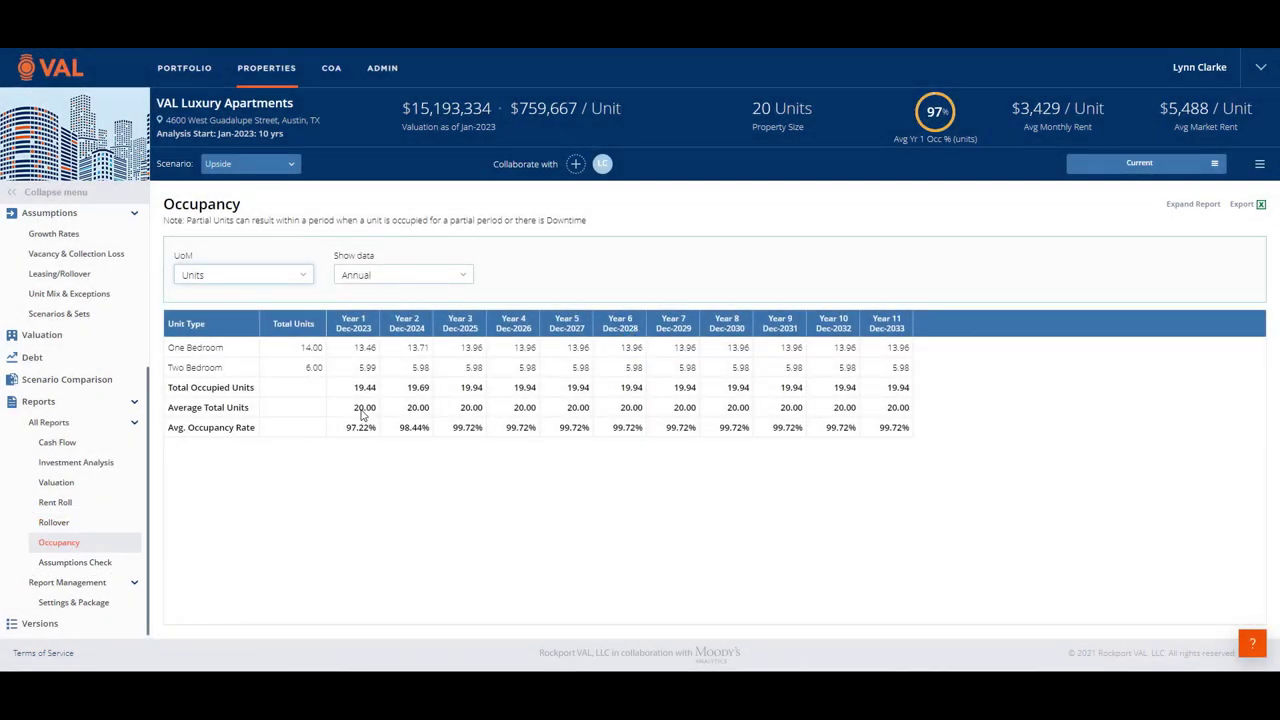
left_click(362, 411)
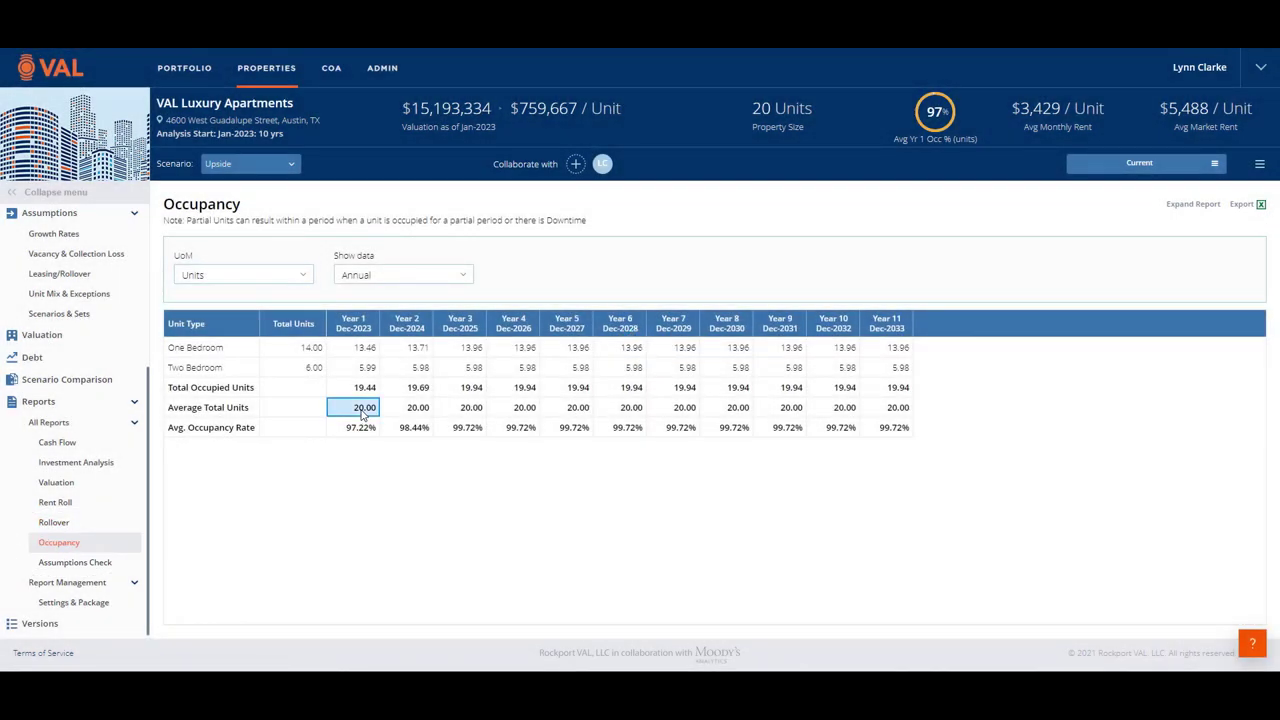
left_click(362, 429)
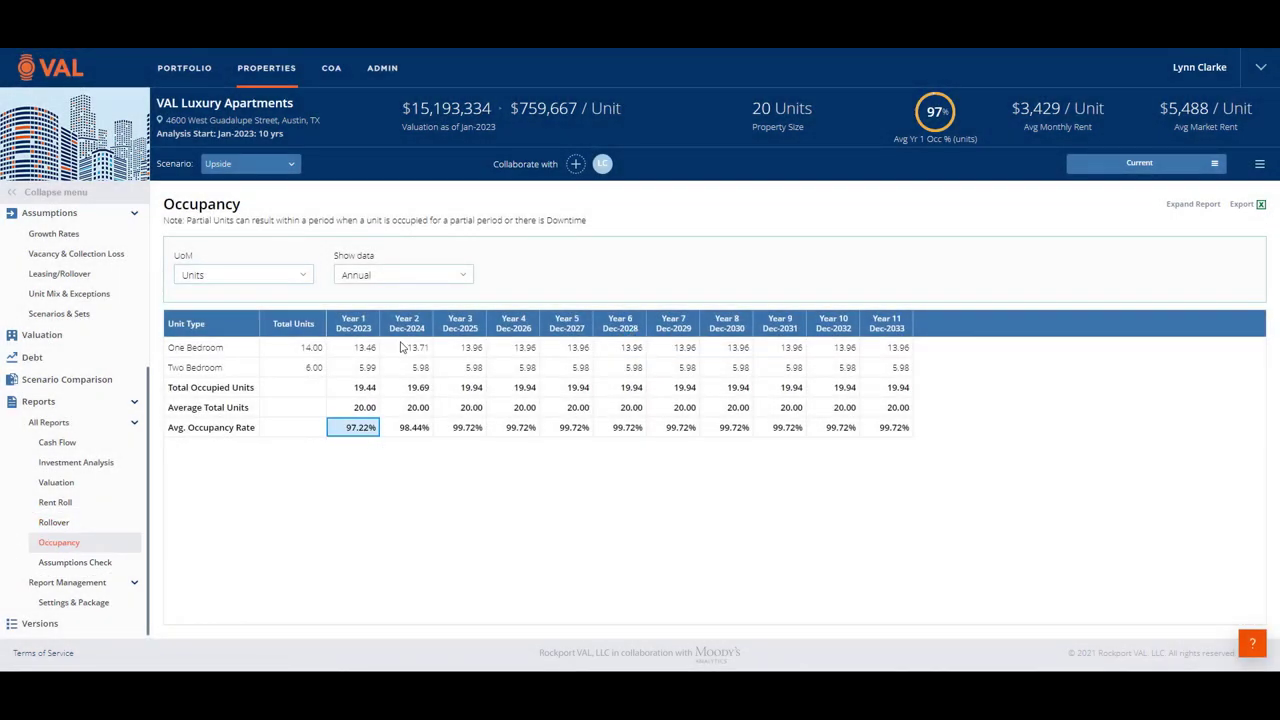
left_click(466, 279)
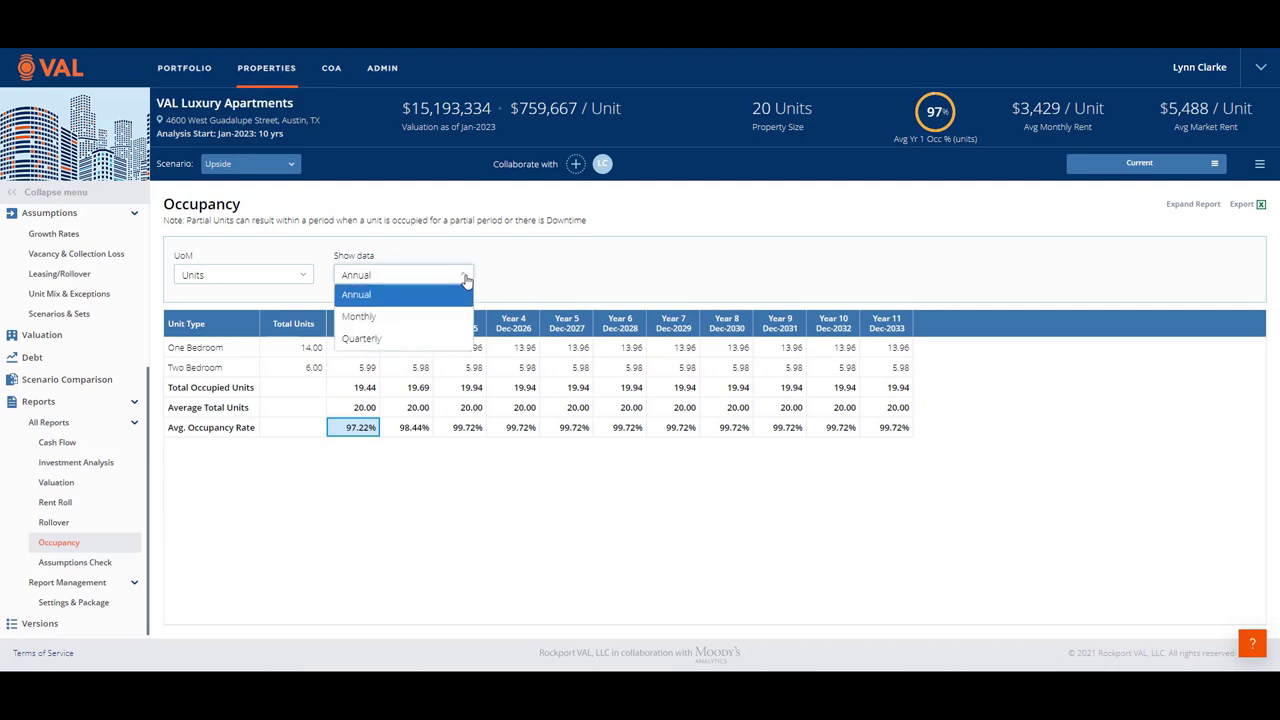
left_click(466, 279)
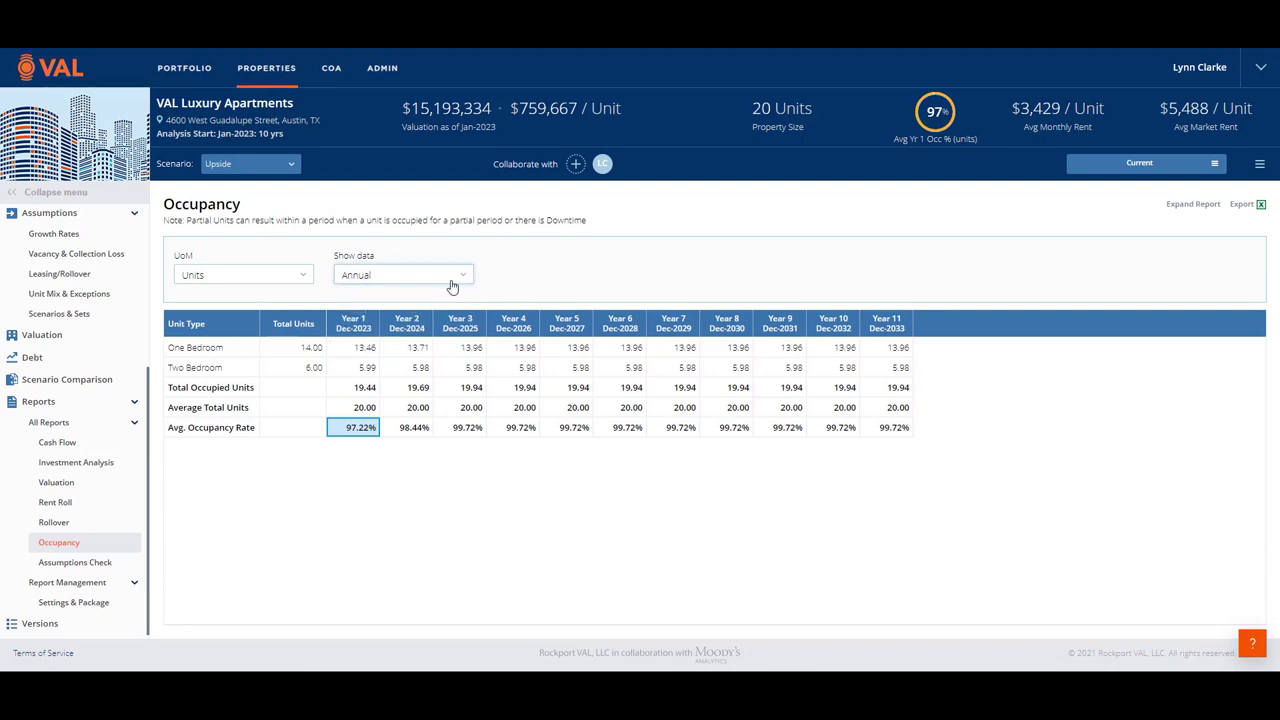
- Create and export a report package containing the Main cash flow, Investment Cash Flow and Rent Roll reports
left_click(70, 603)
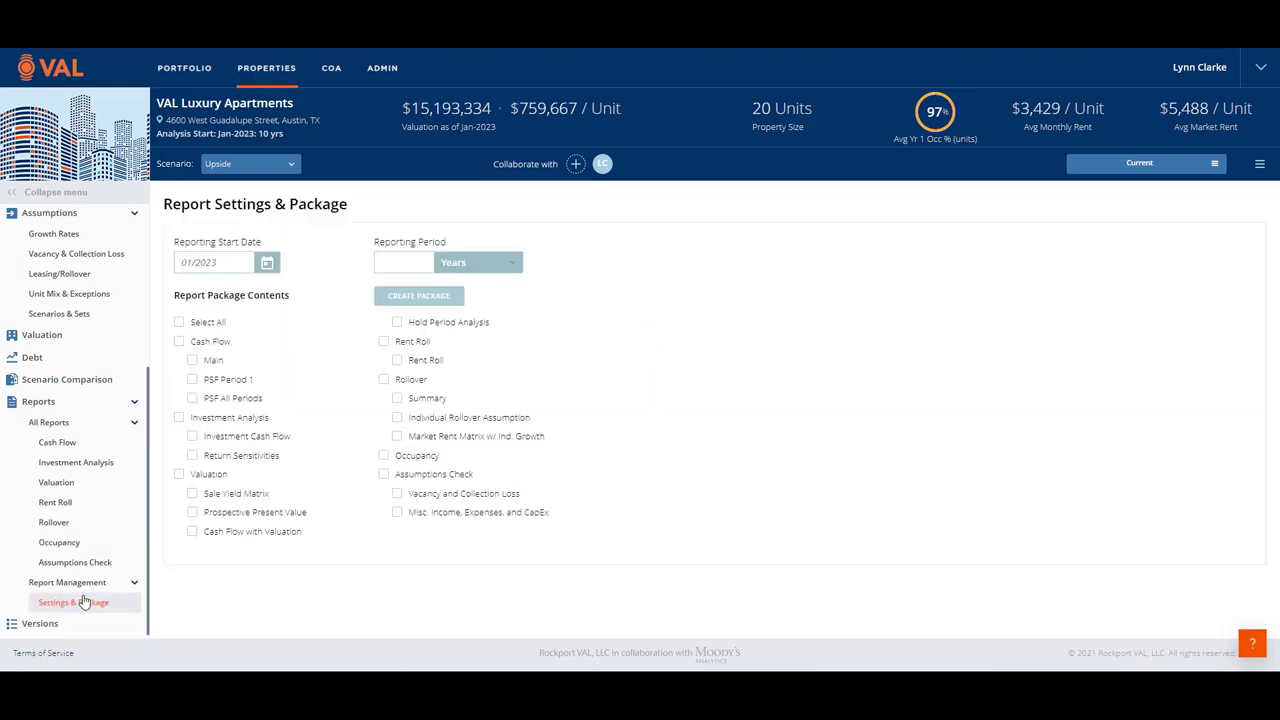
left_click(192, 360)
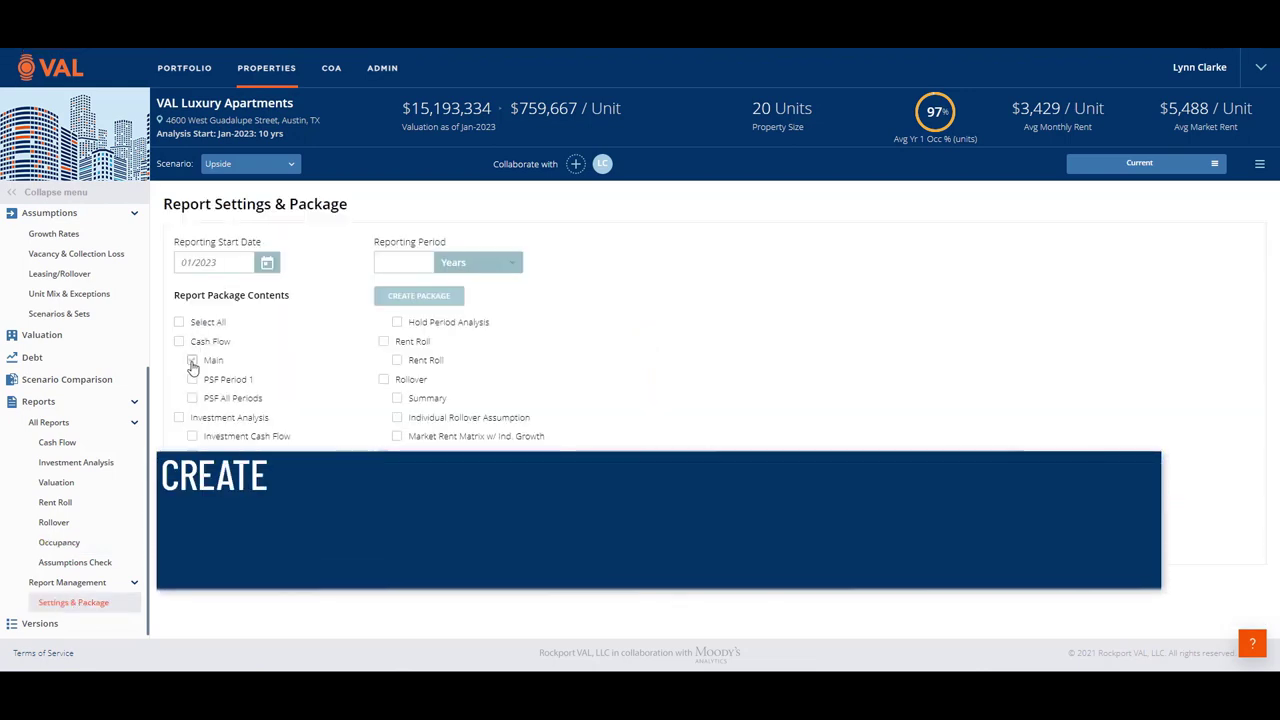
left_click(193, 438)
left_click(397, 361)
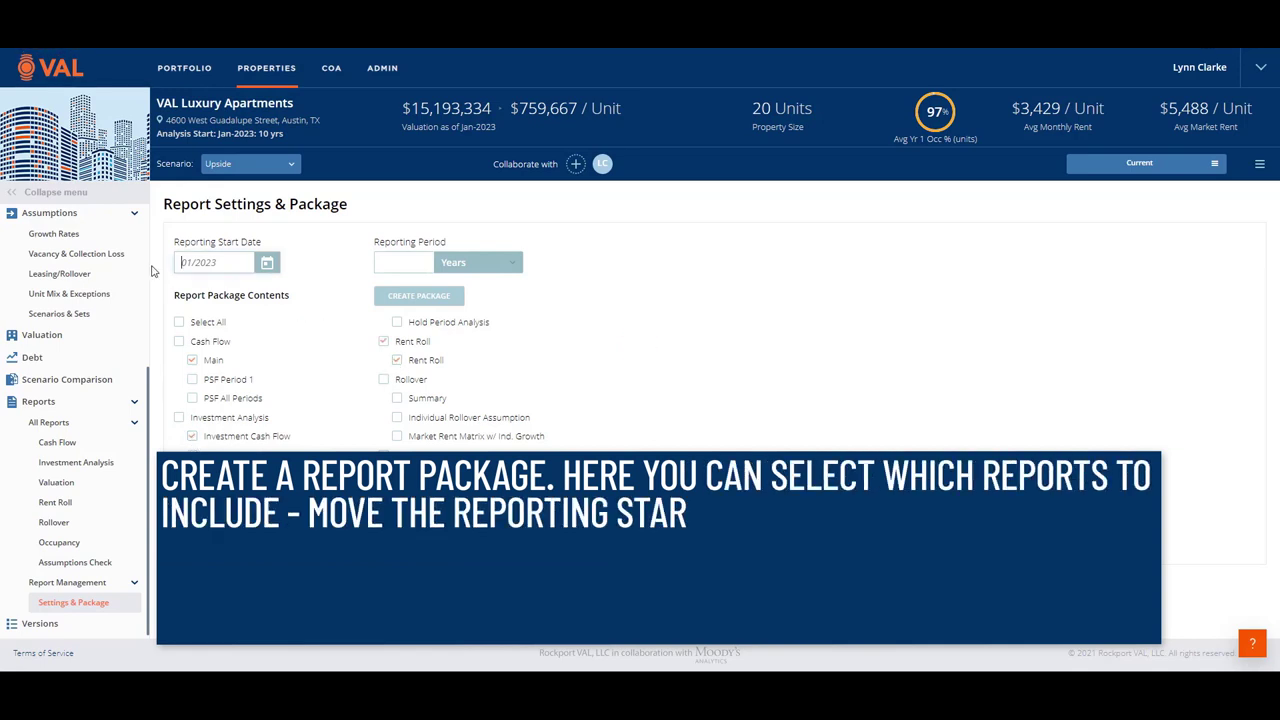
left_click(405, 262)
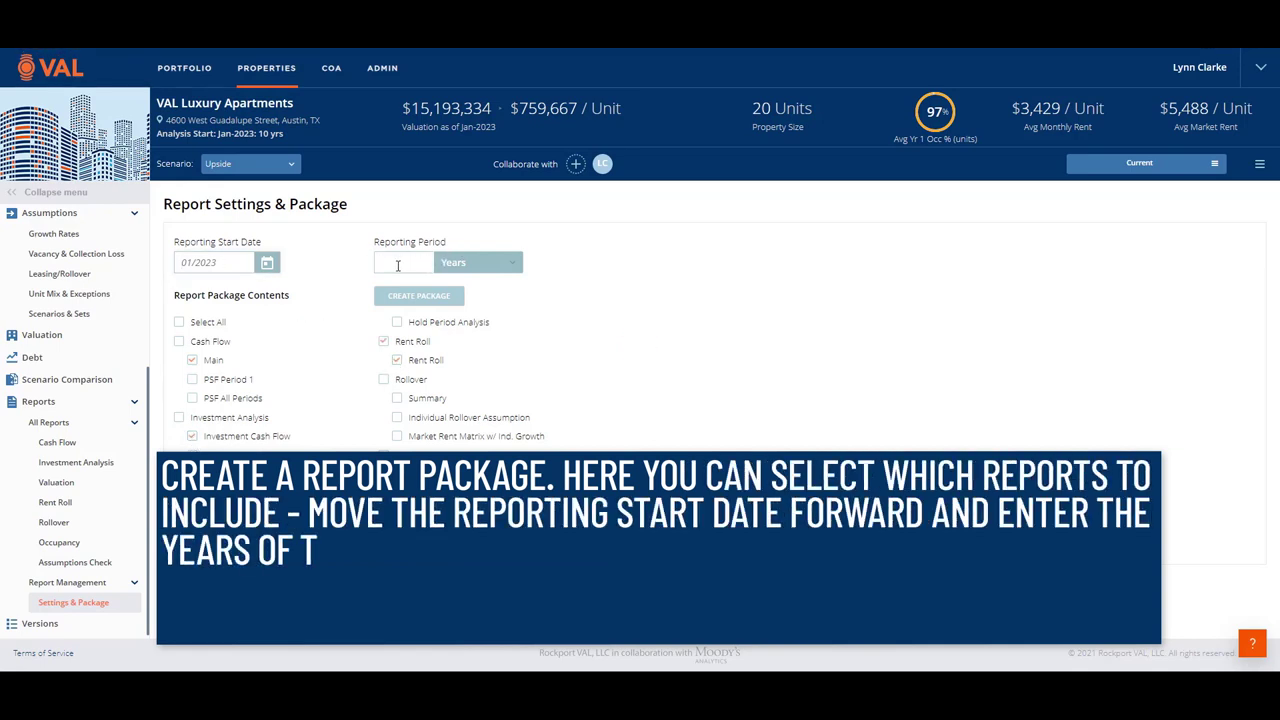
left_click(418, 300)
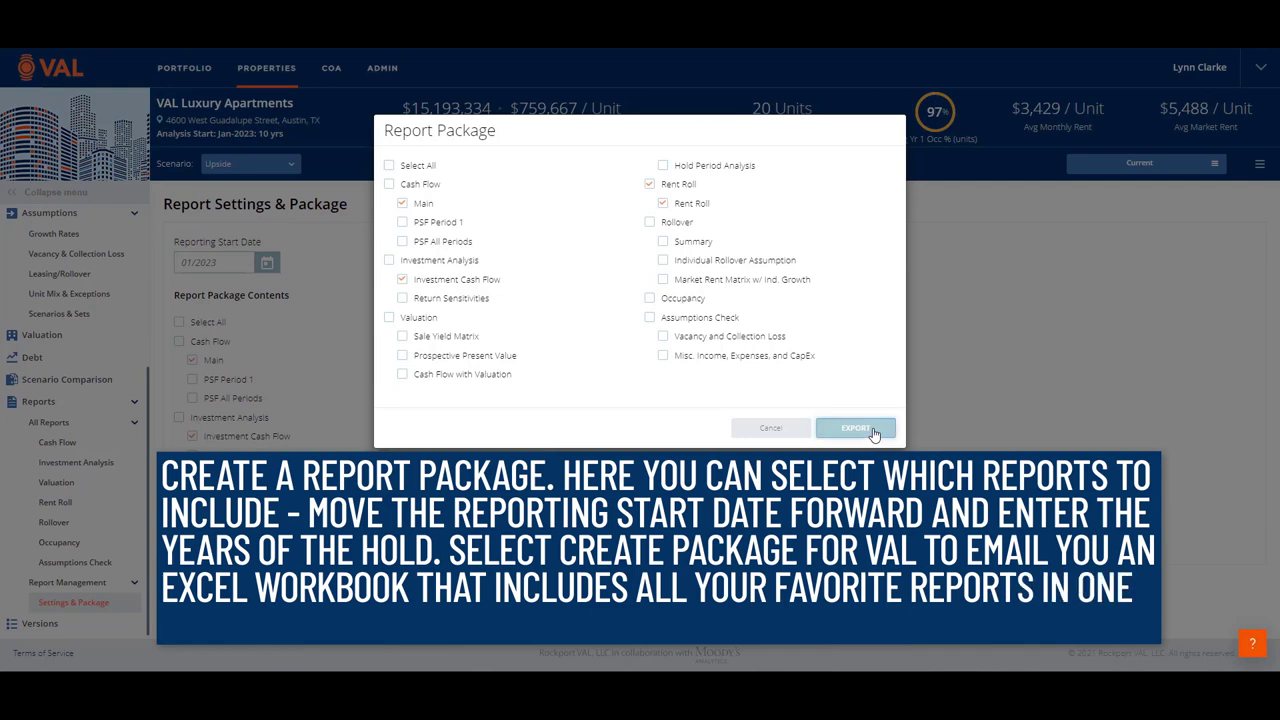
left_click(855, 428)
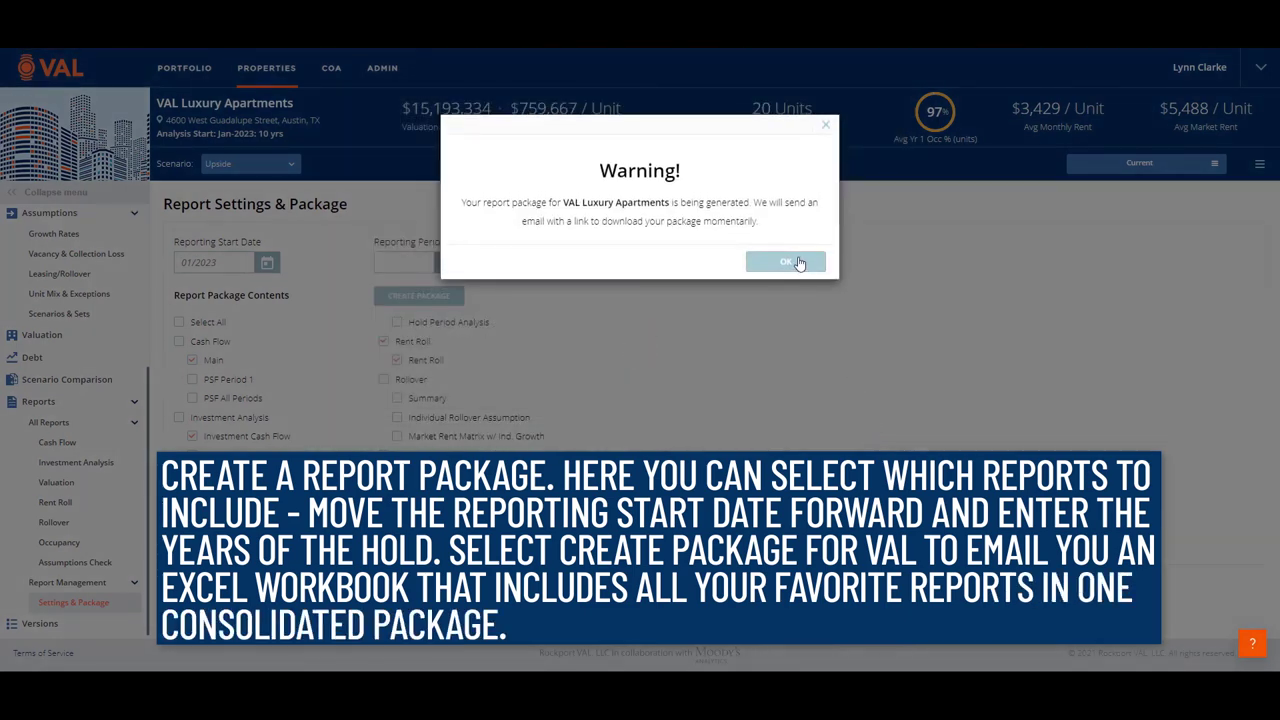